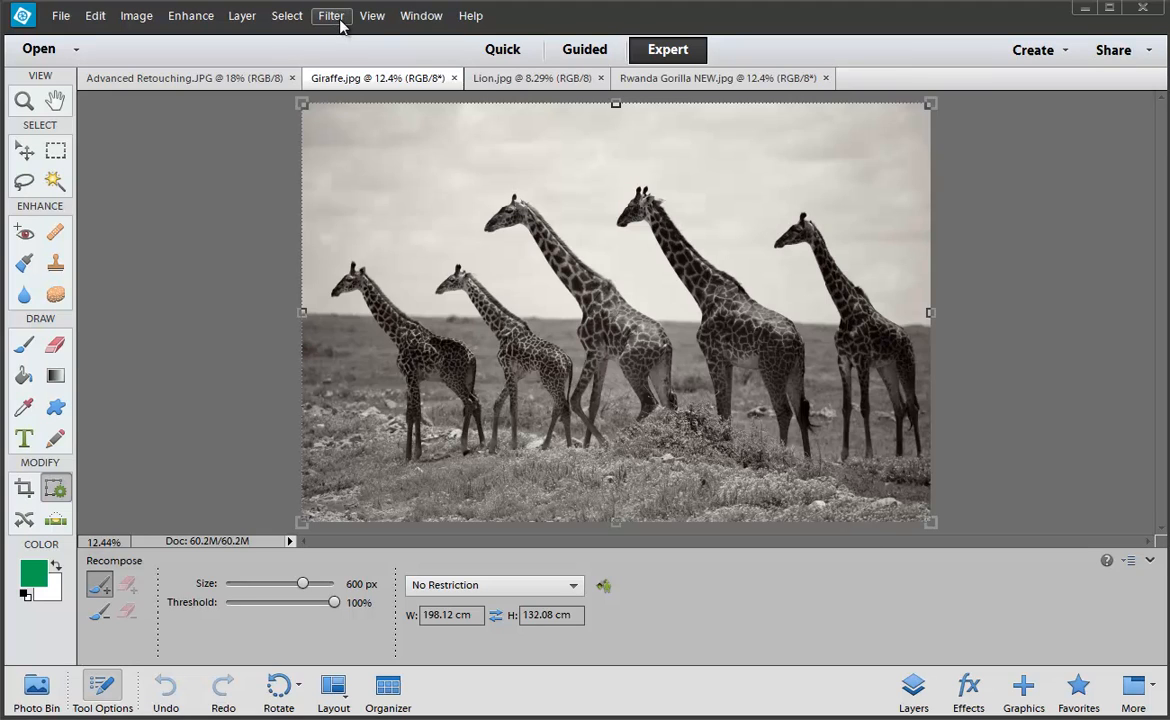
Step: Open the Filter Gallery for the giraffe photo, enlarge its window and show the list of filter thumbnails
left_click(331, 16)
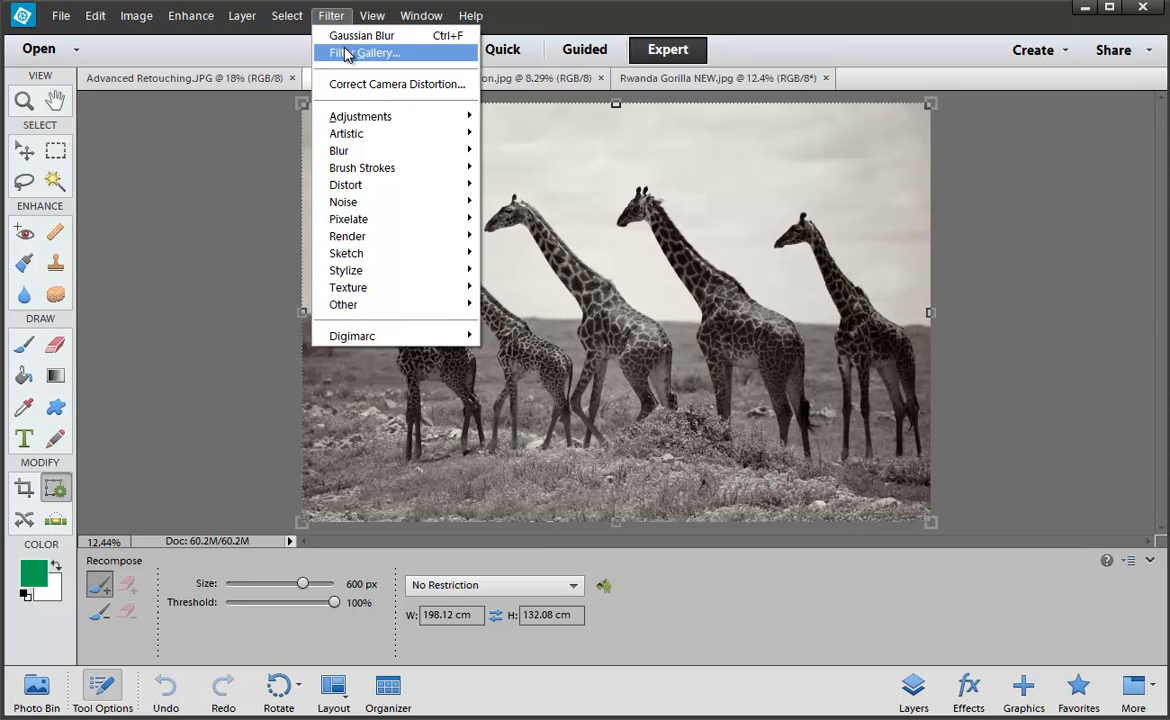
mouse_move(340, 117)
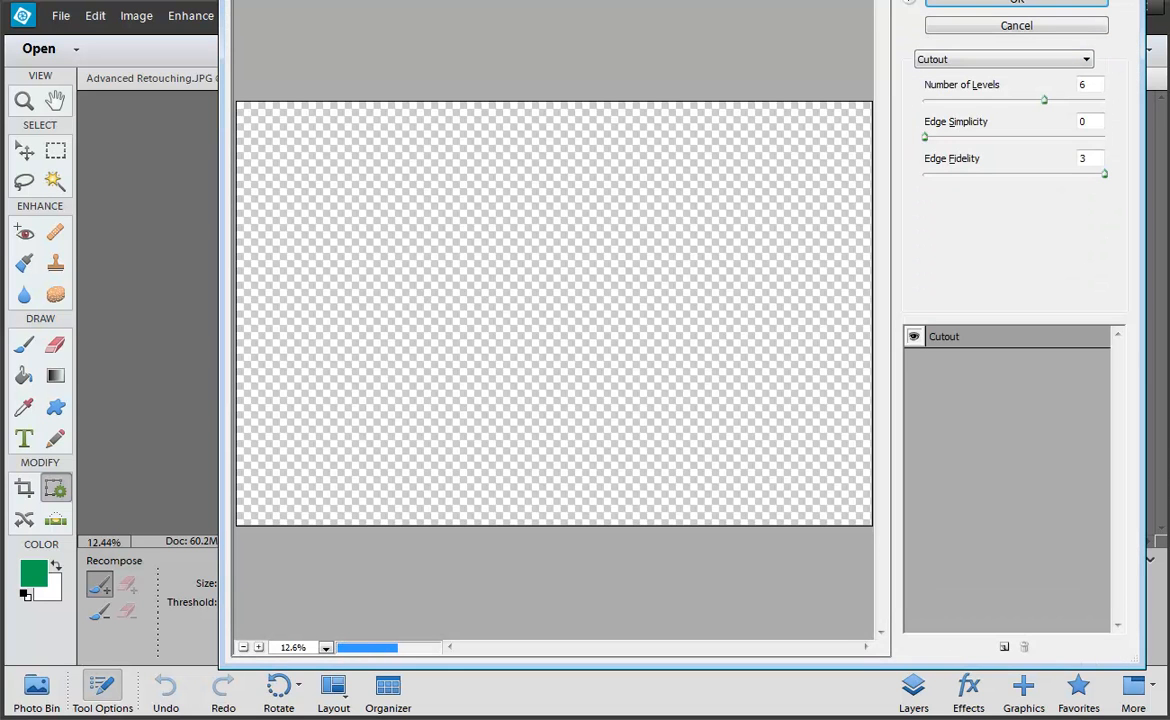
left_click_drag(220, 0, 10, 8)
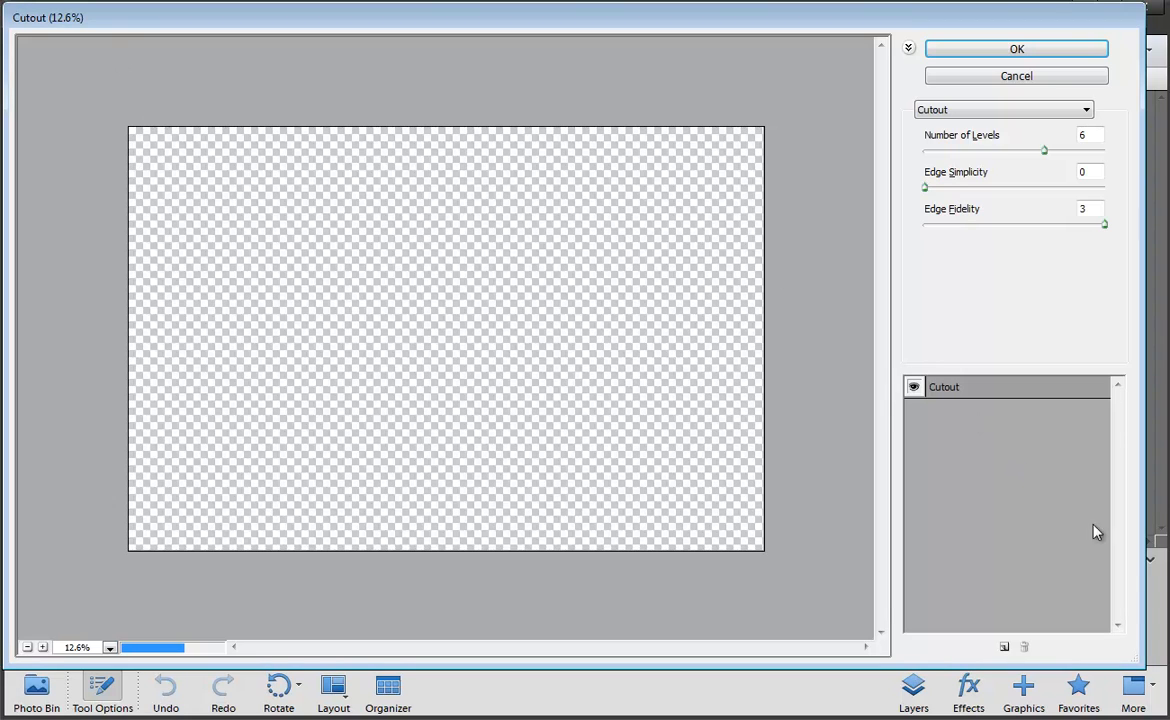
left_click_drag(1138, 676, 1162, 717)
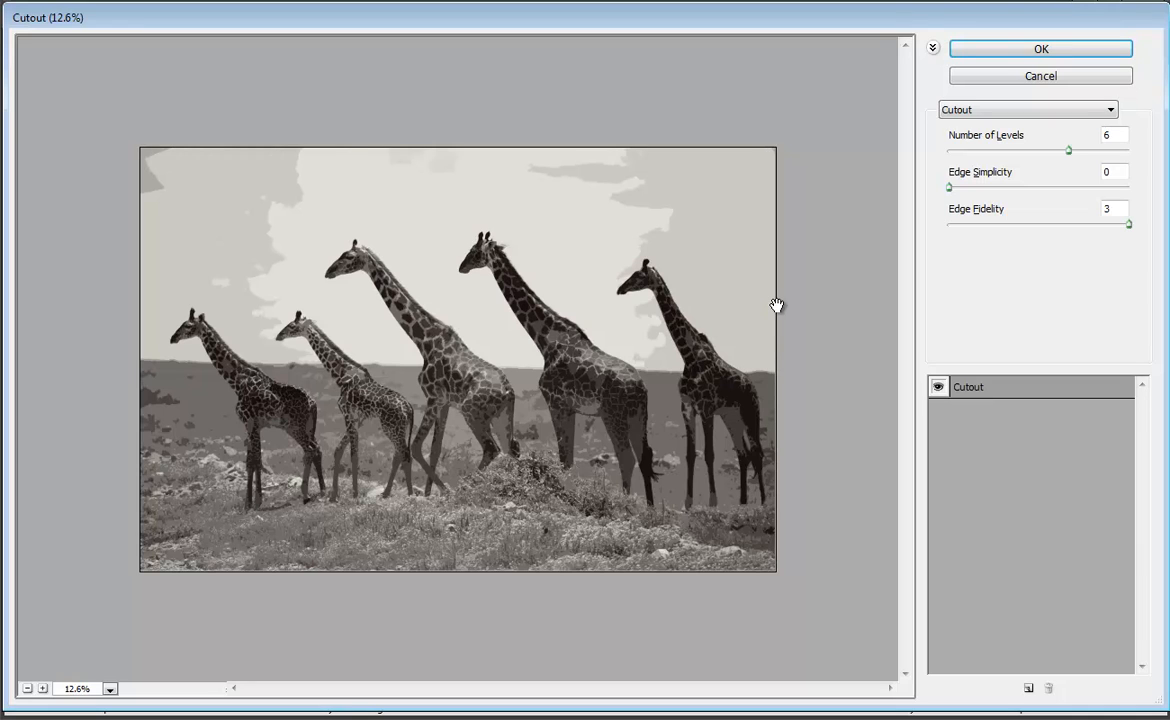
left_click(933, 48)
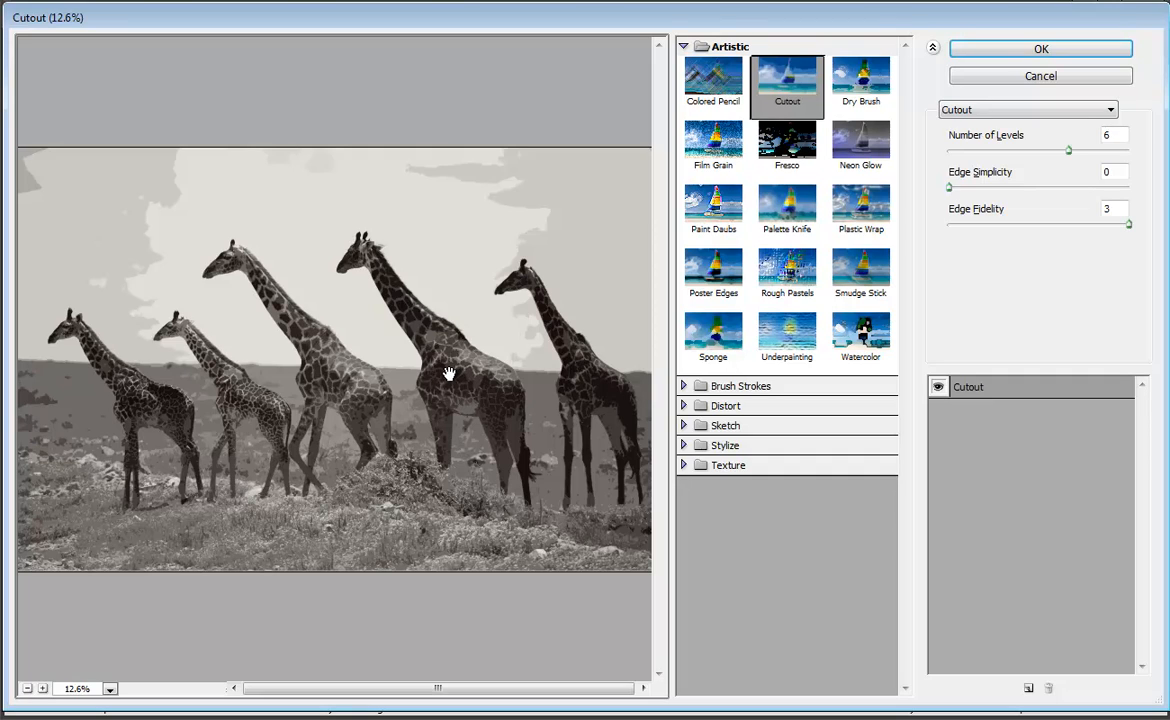
Step: Try the Fresco filter on the giraffe photo with Brush Size 7, Brush Detail 1 and Texture 2
left_click(787, 145)
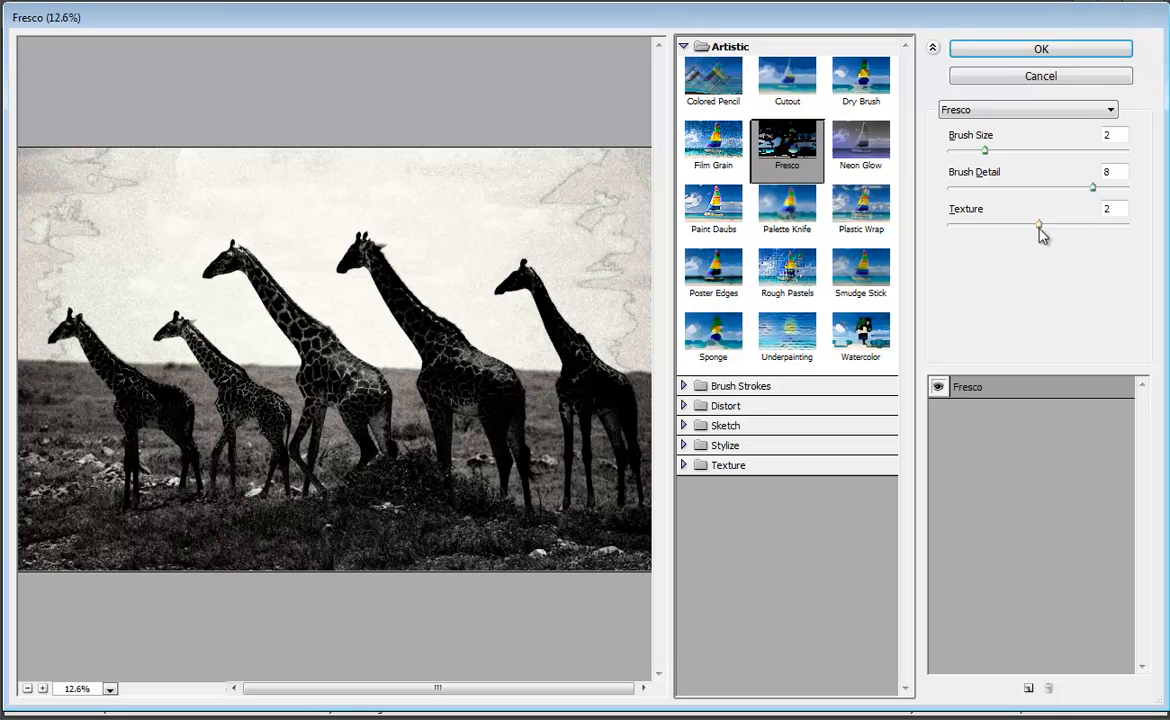
left_click_drag(1039, 226, 971, 228)
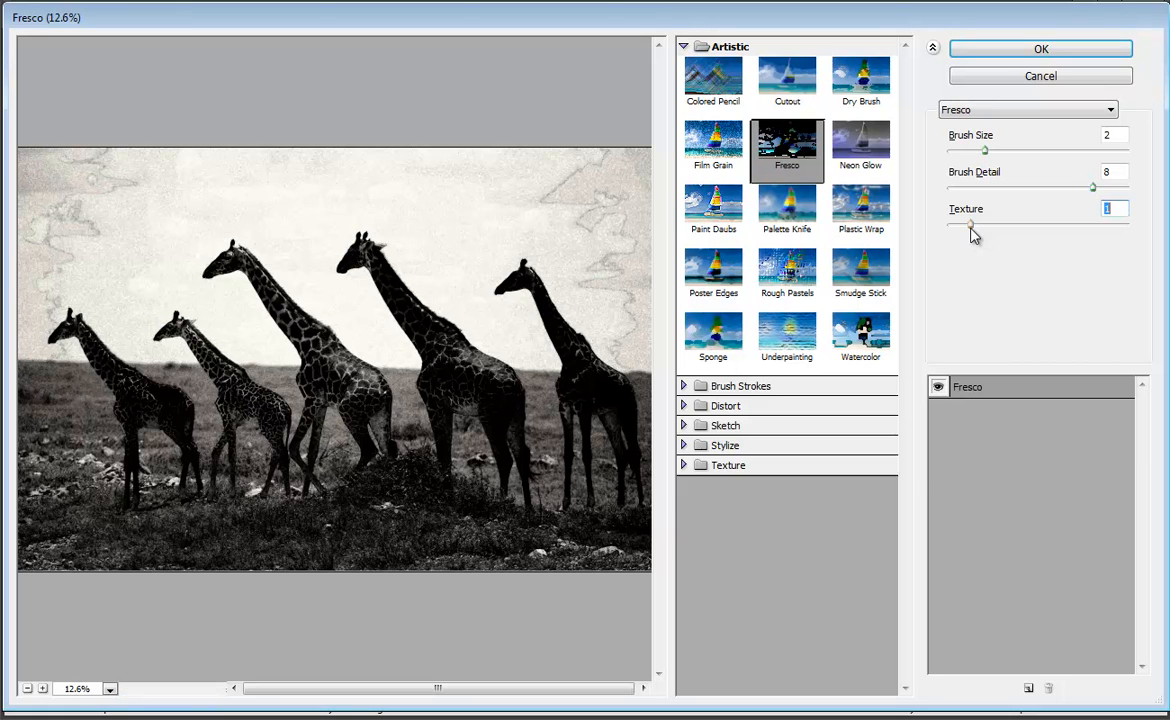
key("ctrl+plus")
key("ctrl+plus")
key("ctrl+plus")
key("ctrl+plus")
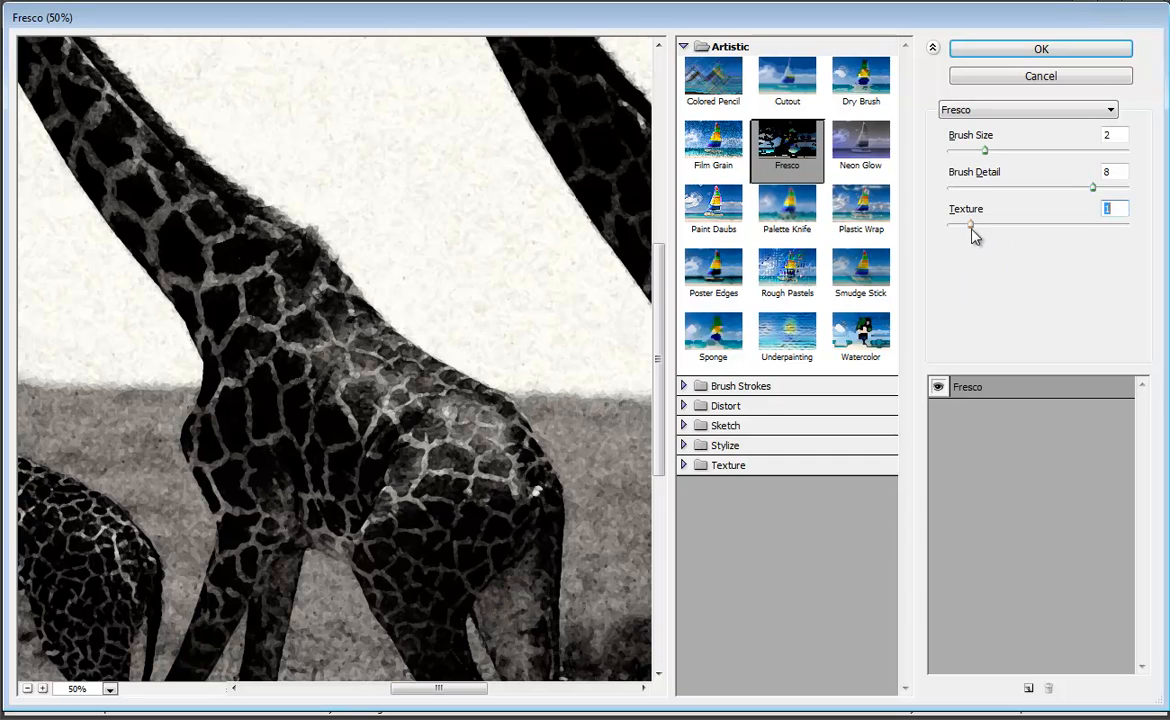
left_click_drag(975, 235, 1086, 233)
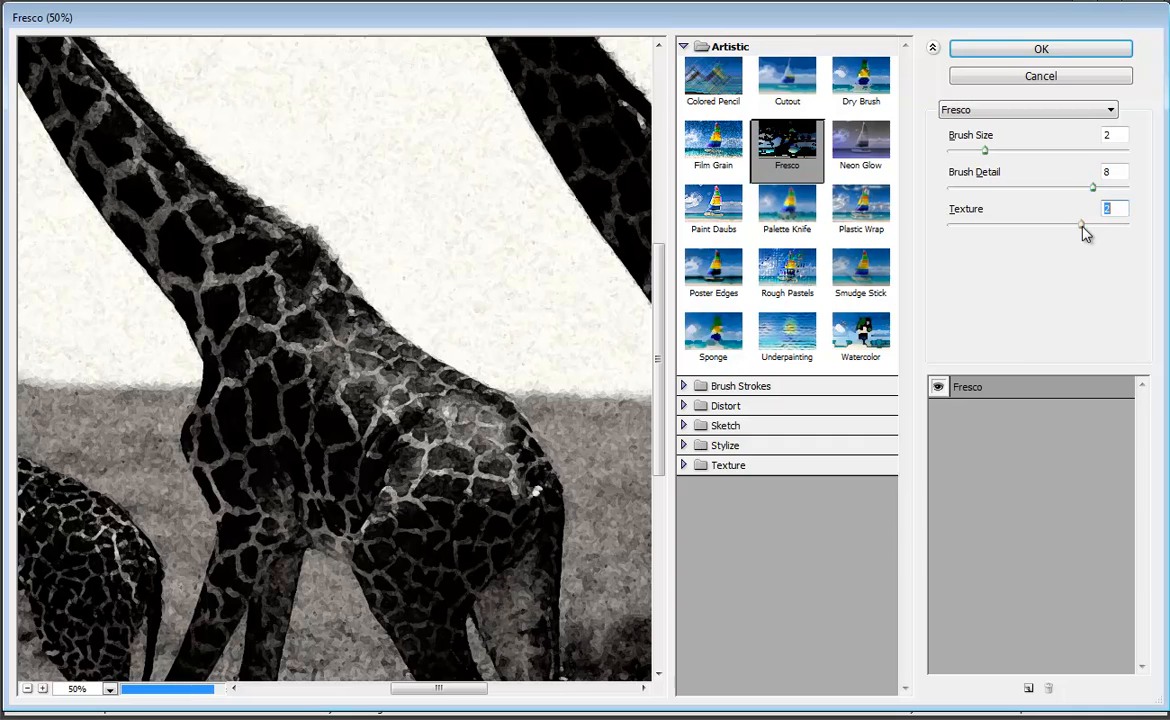
mouse_move(1093, 187)
left_mouse_down()
mouse_move(1039, 180)
mouse_move(1039, 190)
mouse_move(968, 197)
left_mouse_up()
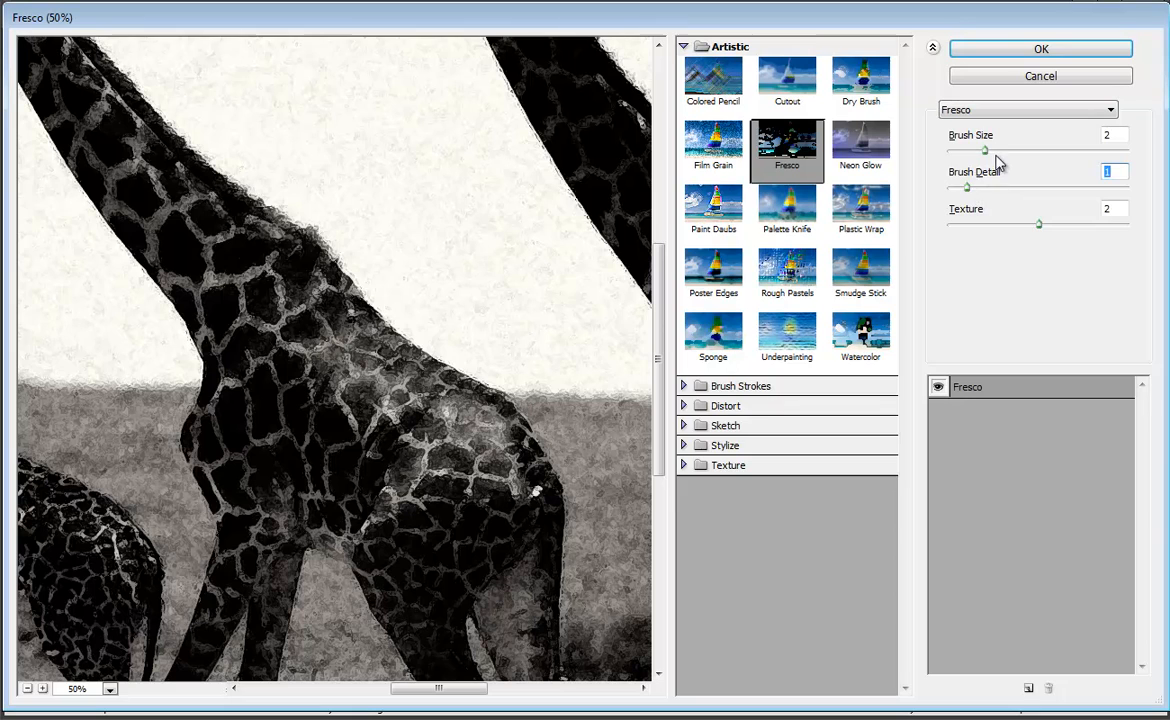
left_click_drag(987, 149, 1080, 160)
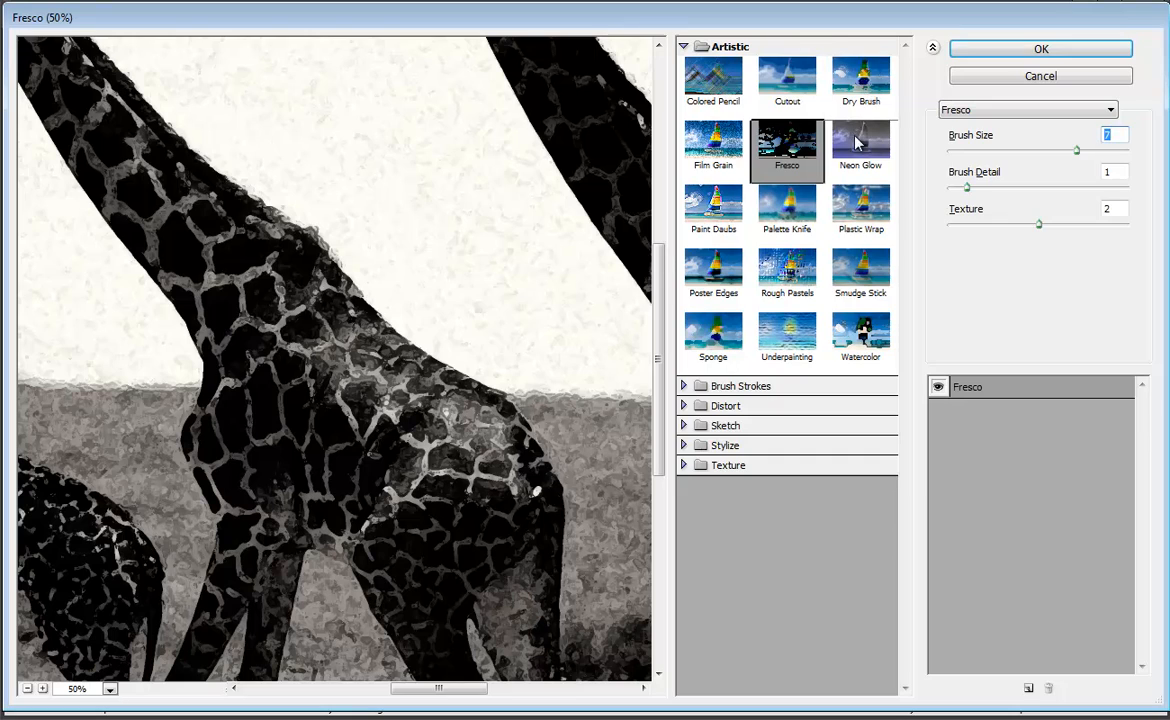
Step: Switch the giraffe preview back to the Cutout filter and leave the Filter Gallery without applying it
left_click(789, 90)
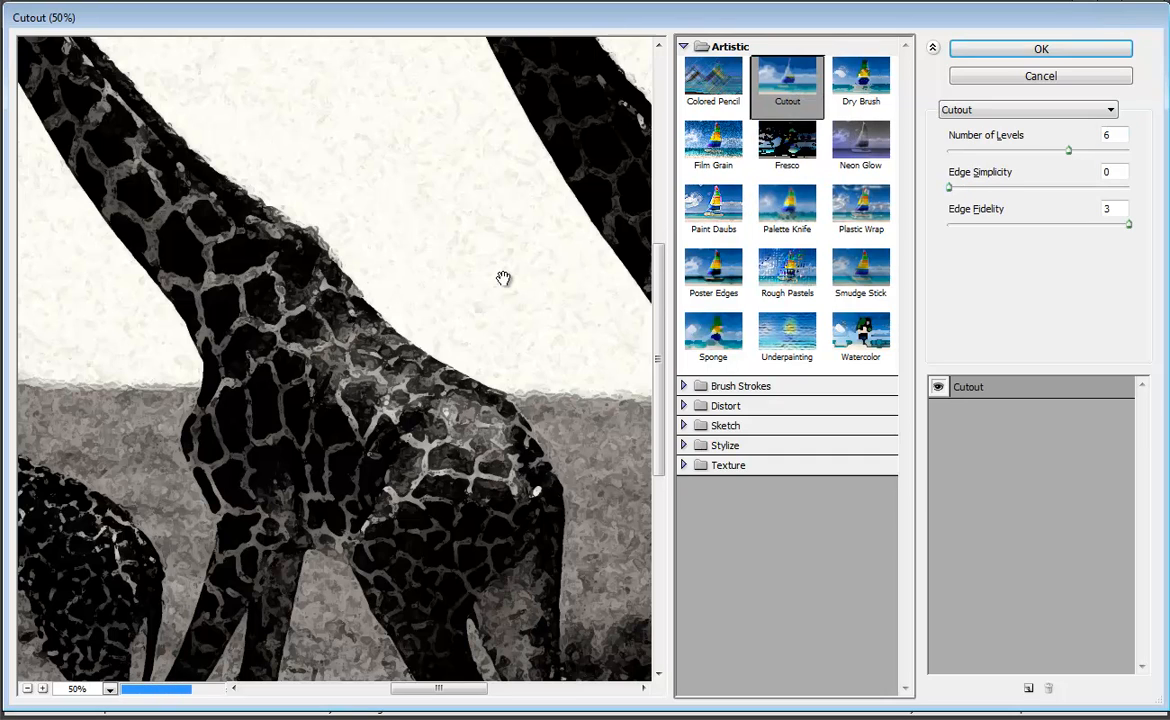
key("ctrl+0")
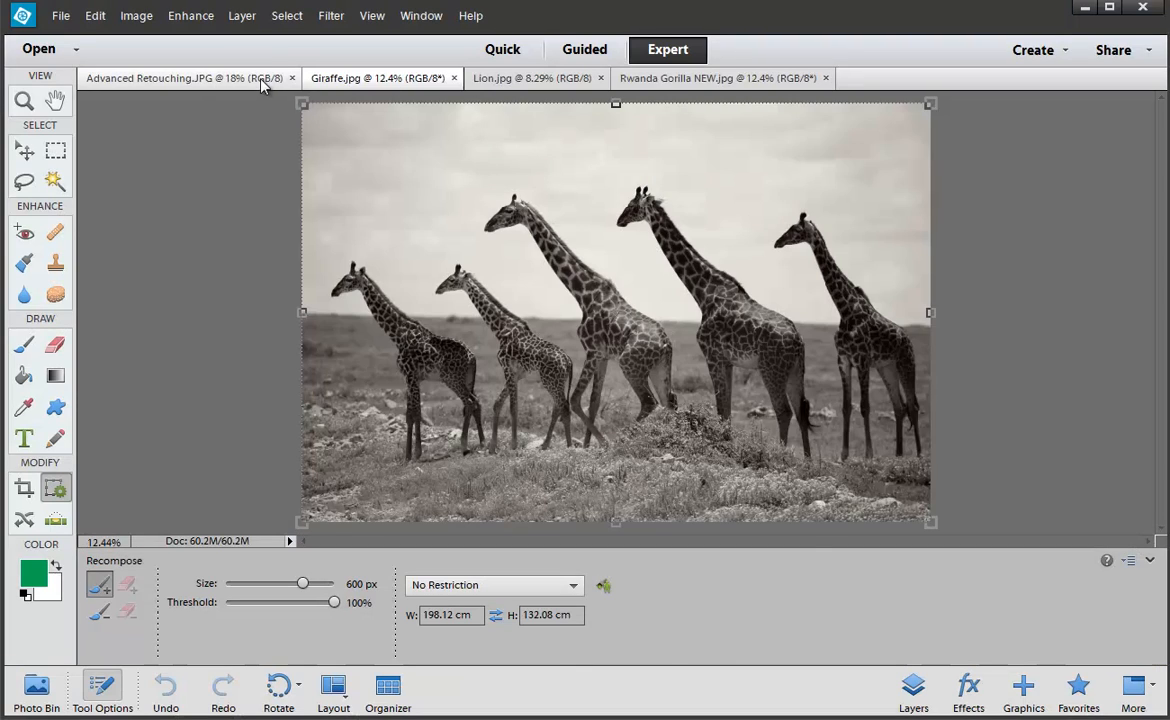
Step: Switch to the Rwanda Gorilla NEW.jpg photo and open the Filter Gallery for it
left_click(256, 84)
left_click(489, 80)
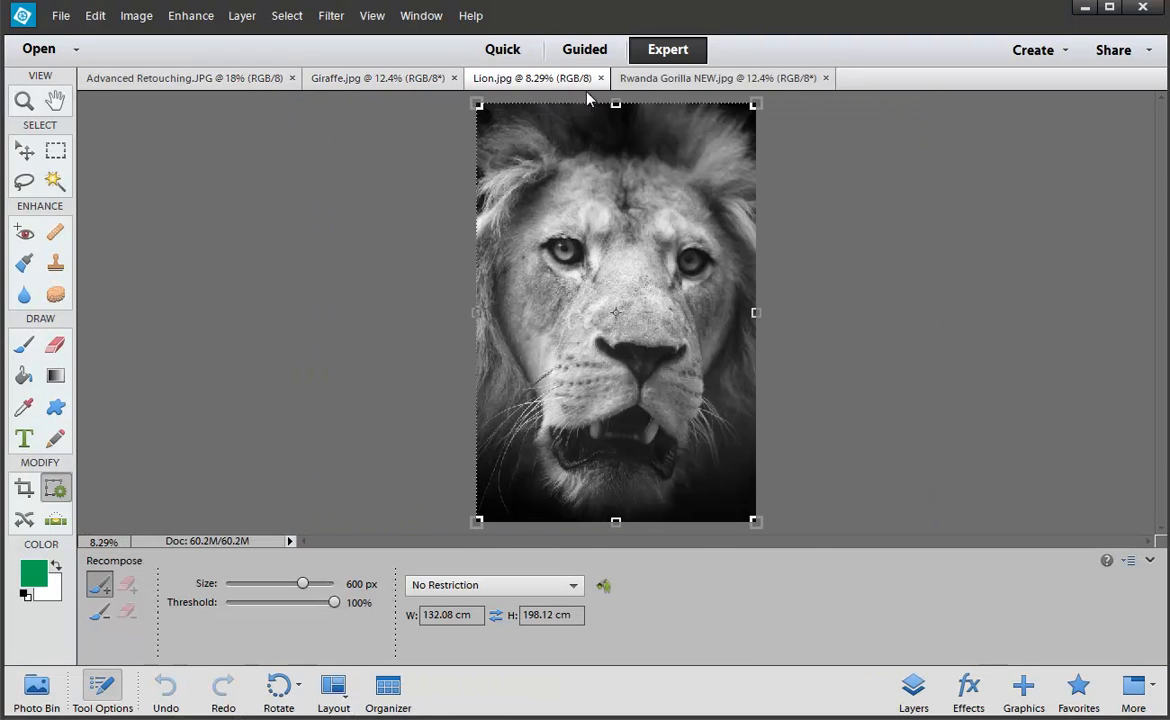
left_click(671, 80)
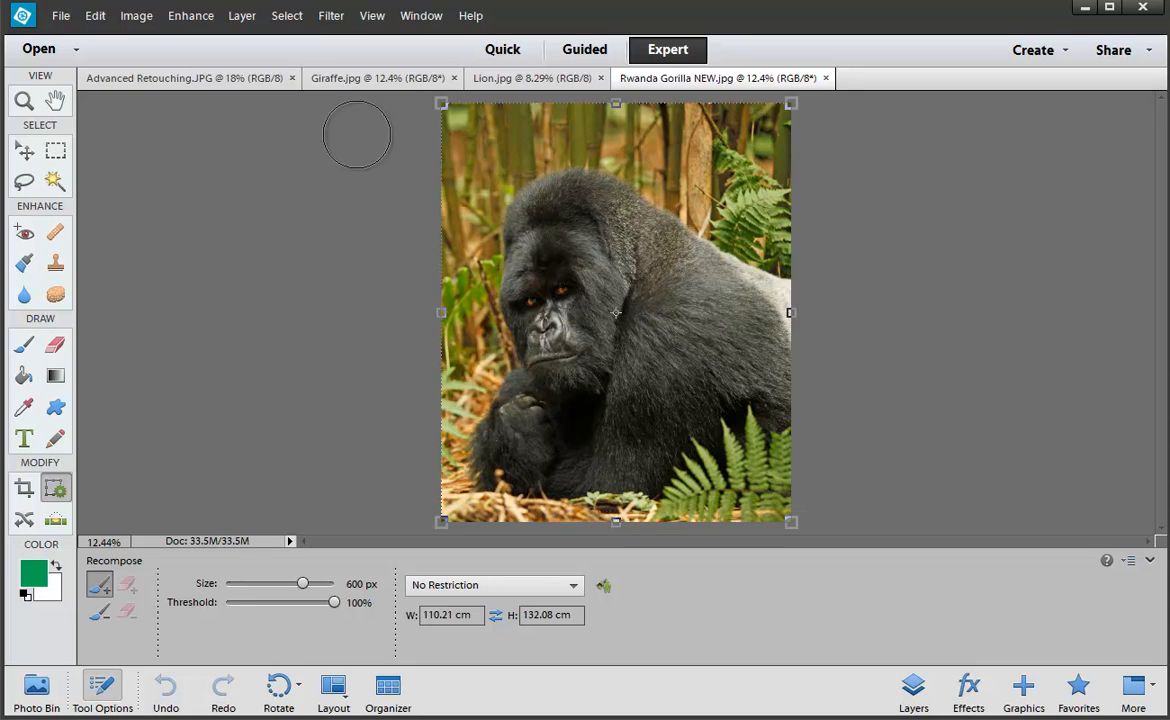
left_click(330, 16)
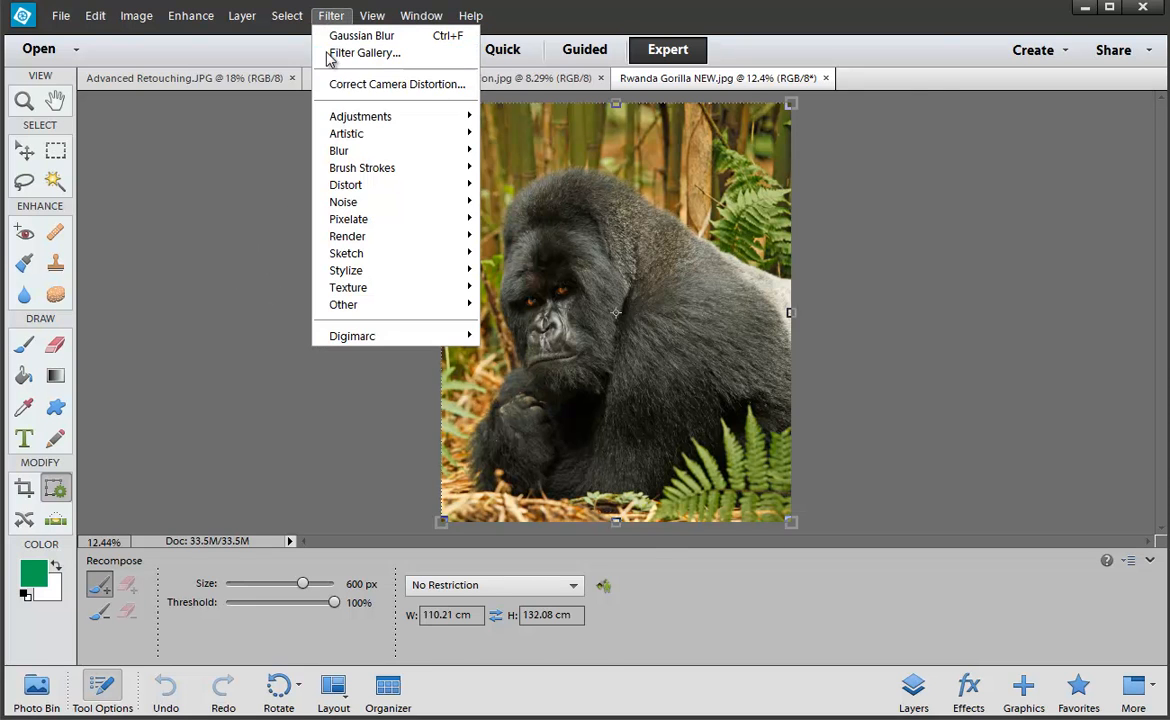
left_click(325, 56)
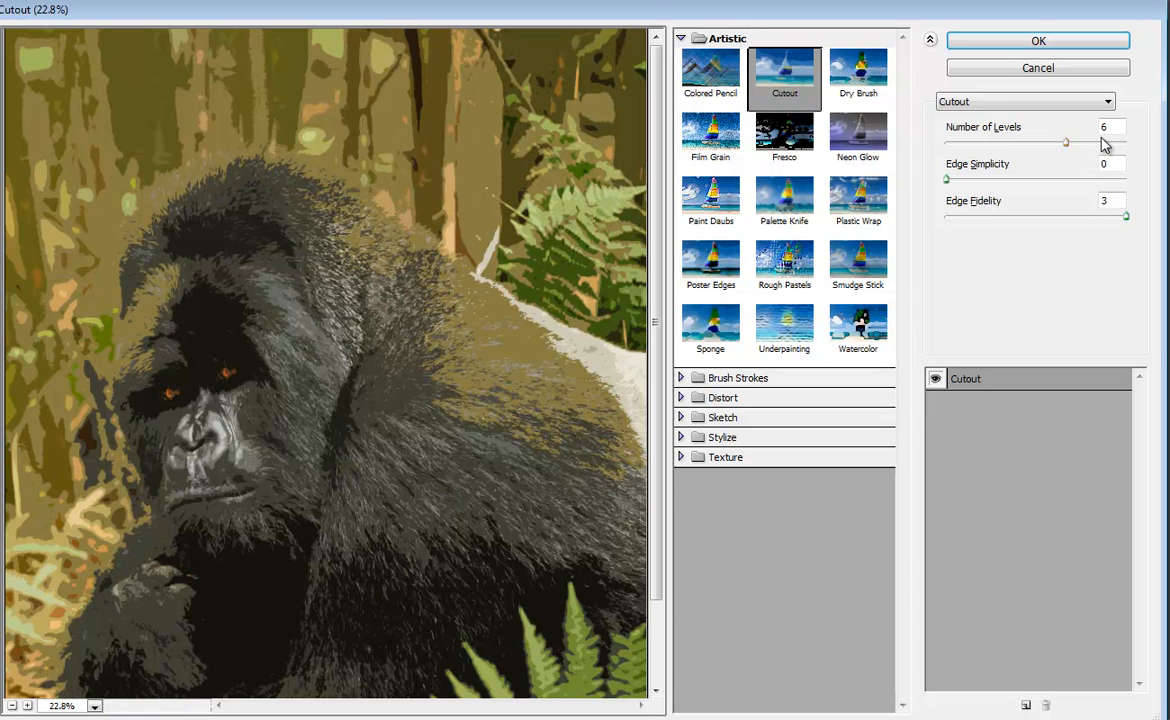
Step: Try the Cutout filter on the gorilla photo with Number of Levels 7, Edge Simplicity 6 and Edge Fidelity 1
left_click_drag(1066, 142, 1009, 142)
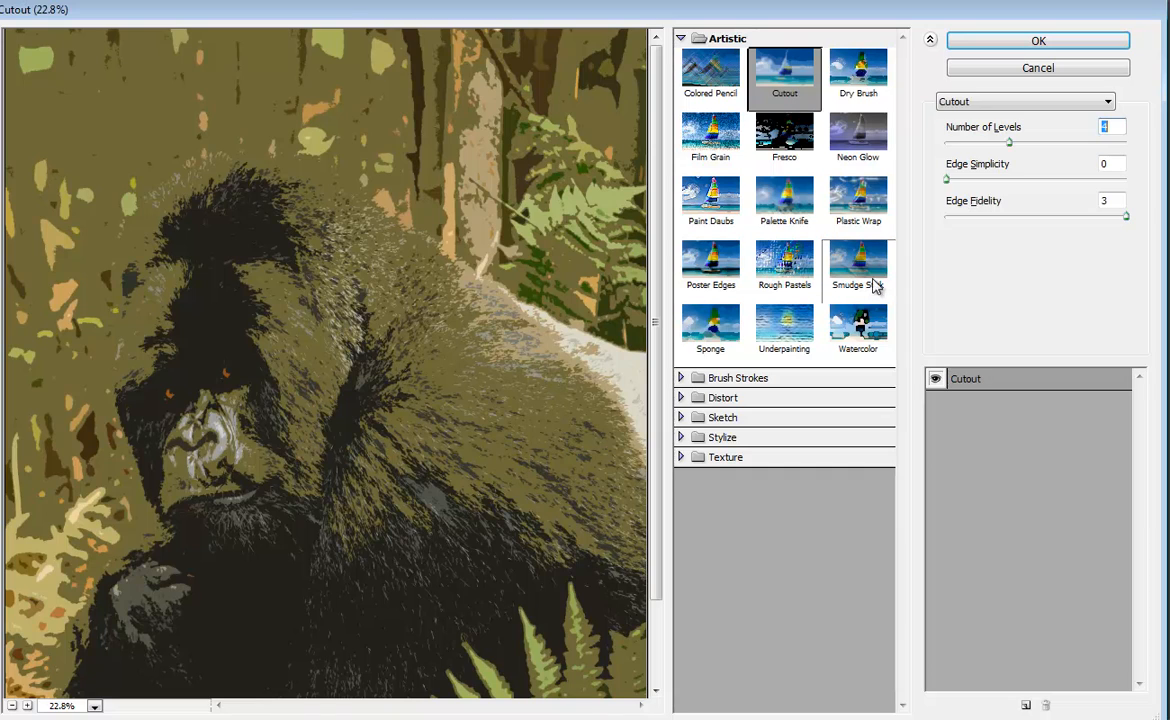
left_click_drag(1010, 142, 1082, 146)
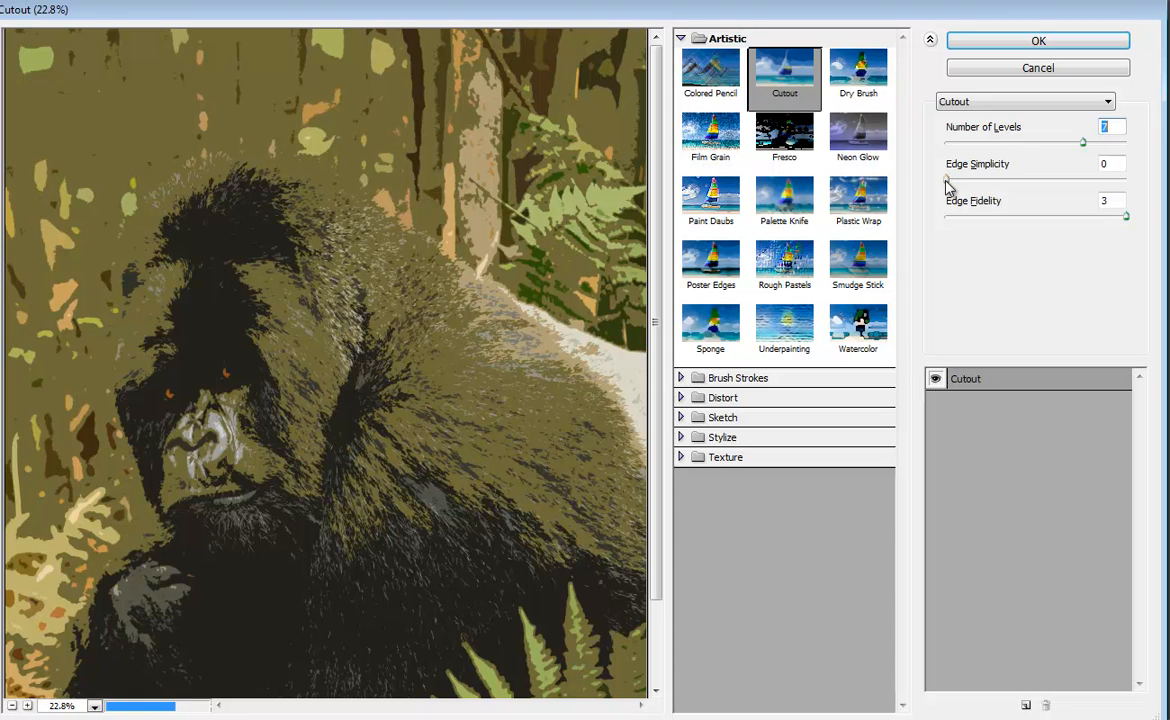
left_click_drag(946, 180, 1055, 183)
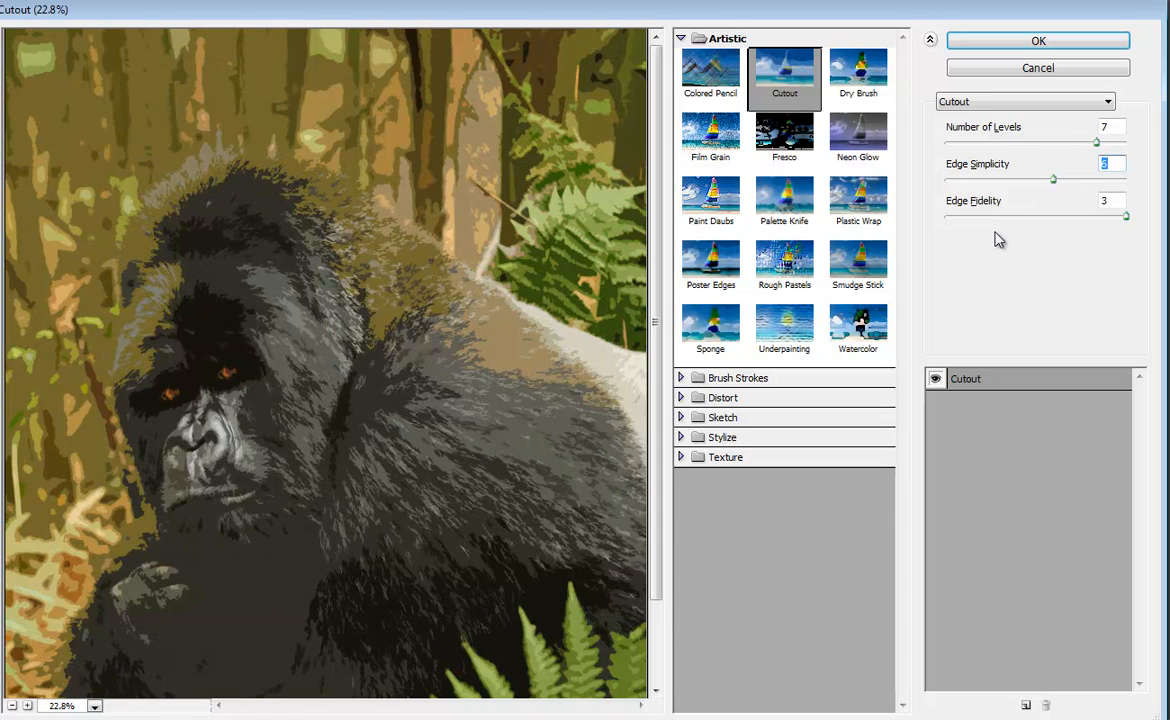
left_click_drag(1006, 216, 977, 231)
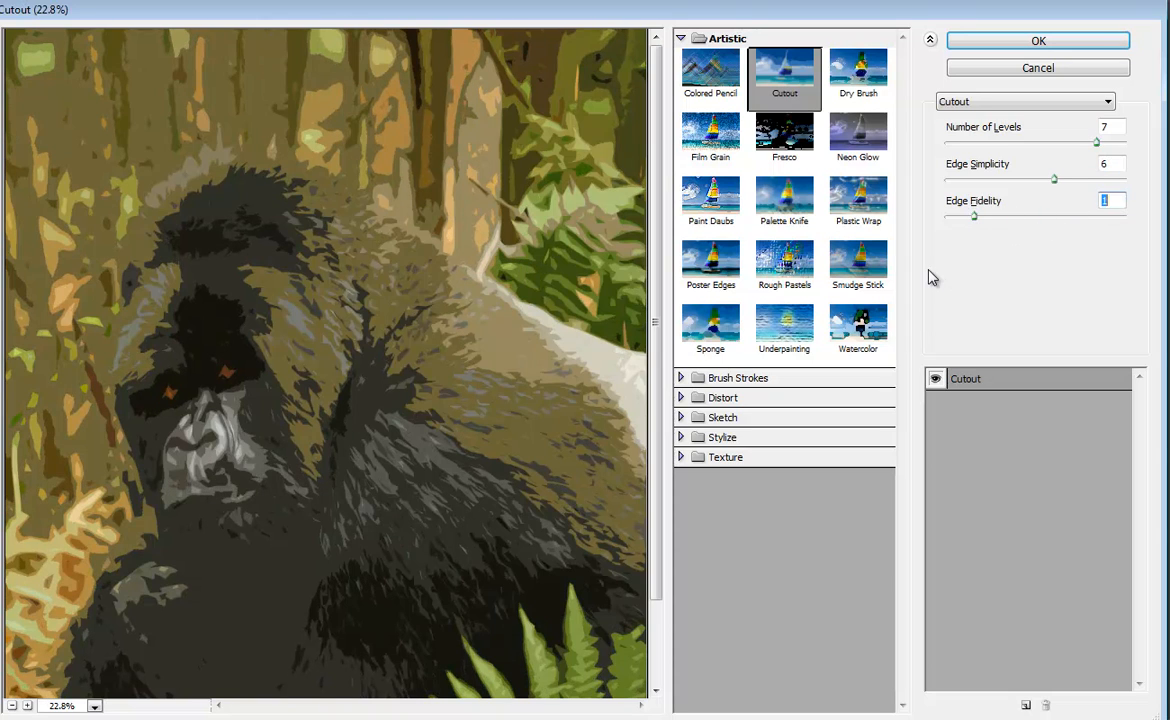
left_click_drag(960, 178, 998, 190)
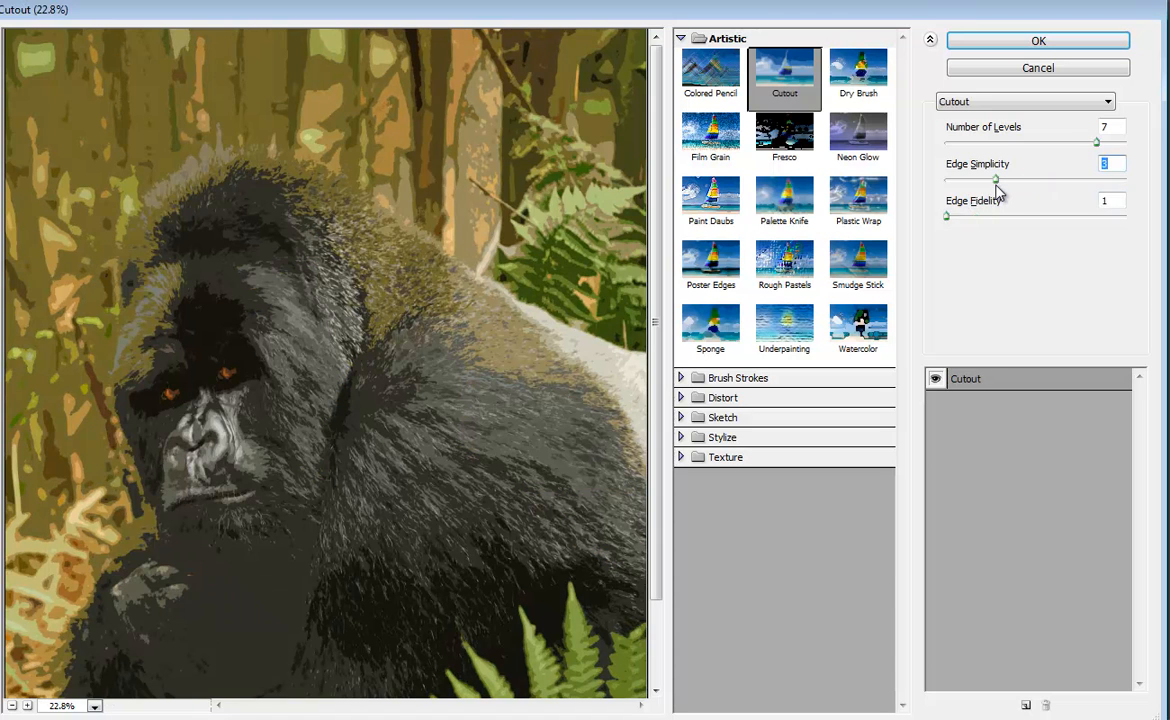
left_click_drag(998, 190, 962, 188)
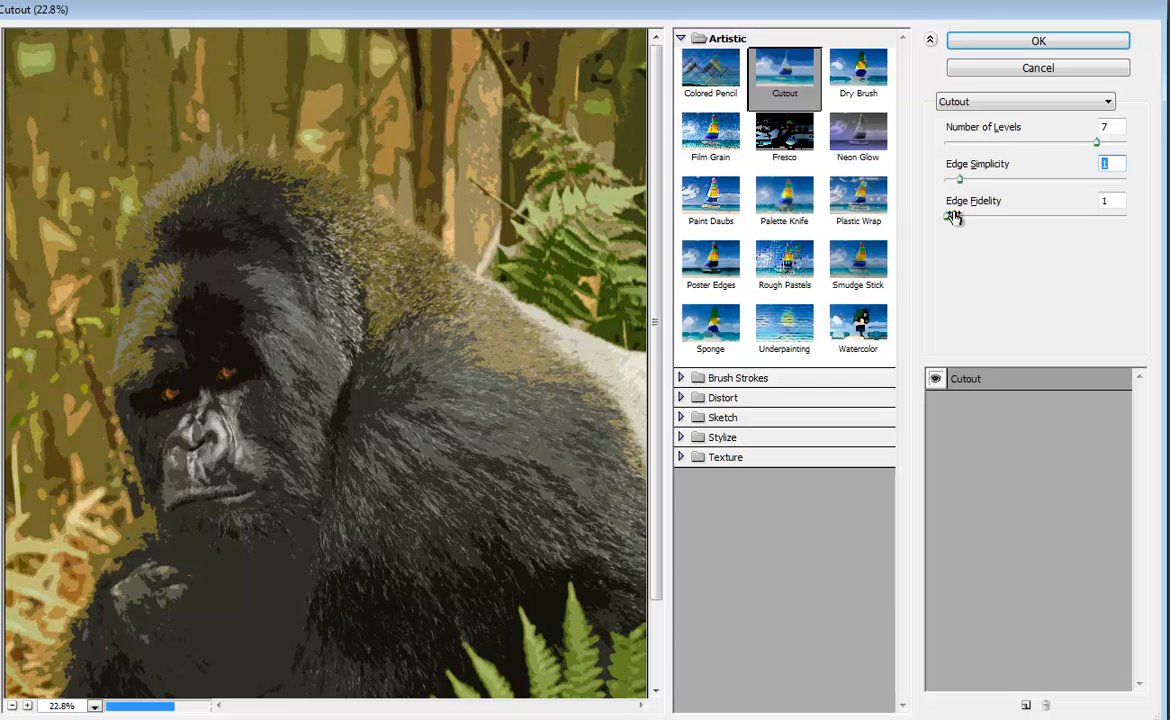
left_click_drag(963, 188, 1110, 180)
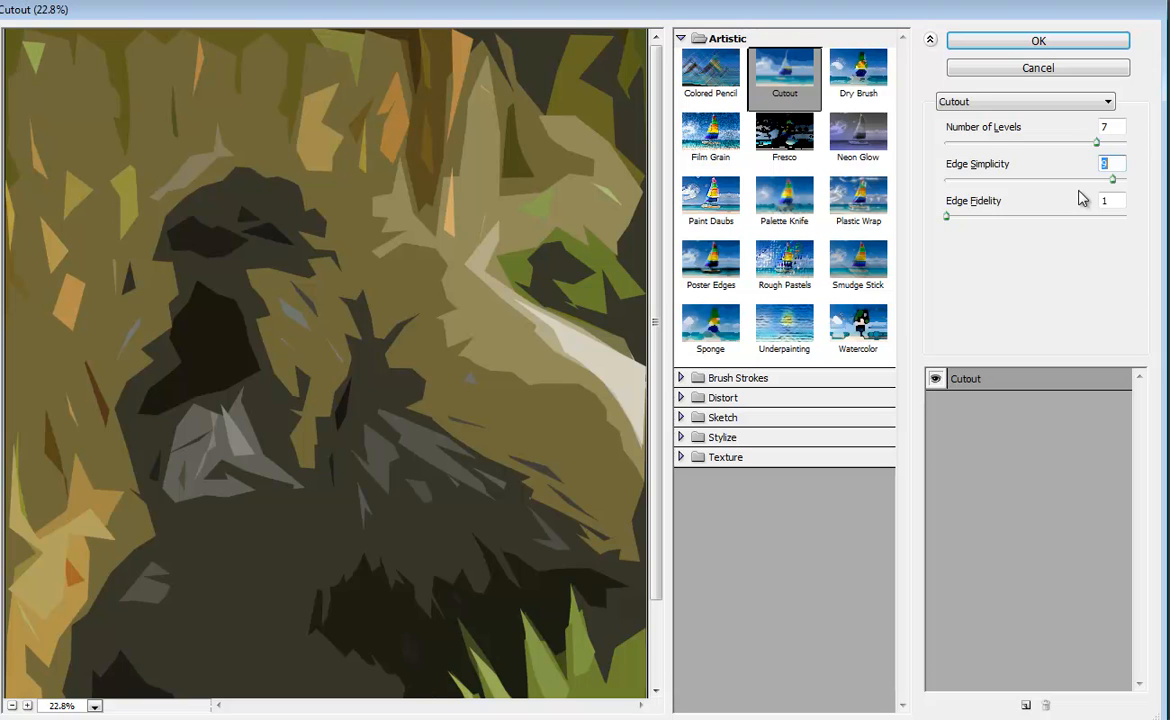
left_click_drag(1078, 188, 1049, 188)
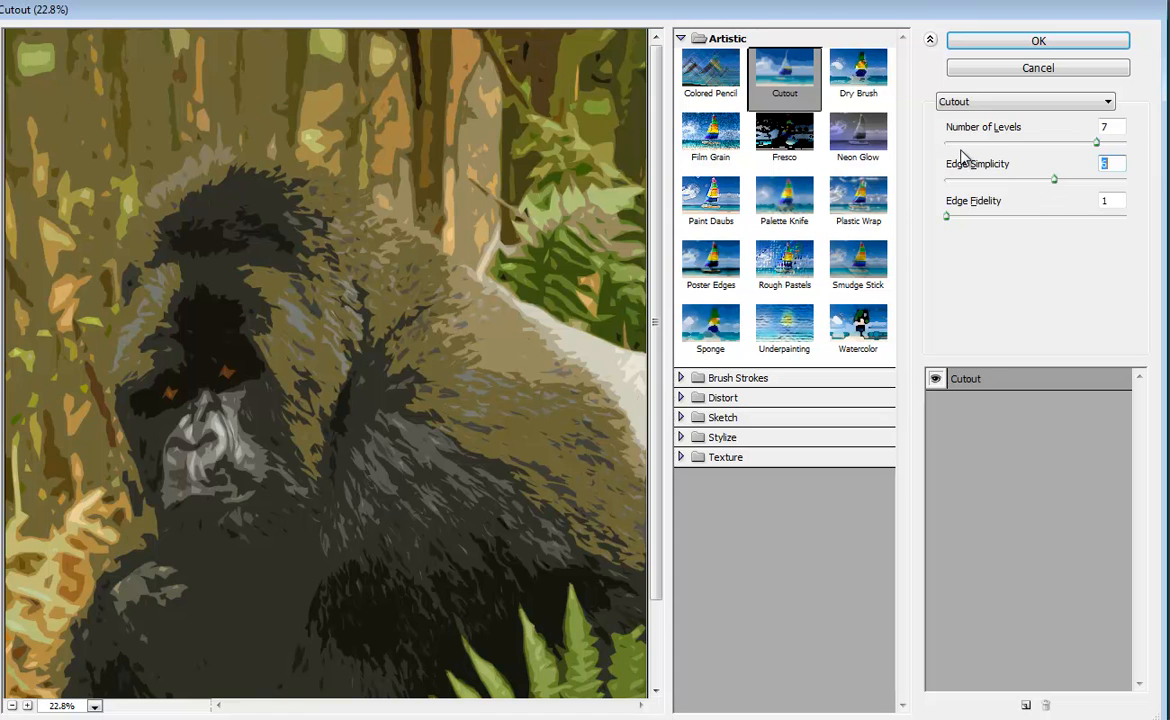
Step: Preview the Neon Glow, Plastic Wrap and Rough Pastels filters on the gorilla photo
left_click(858, 145)
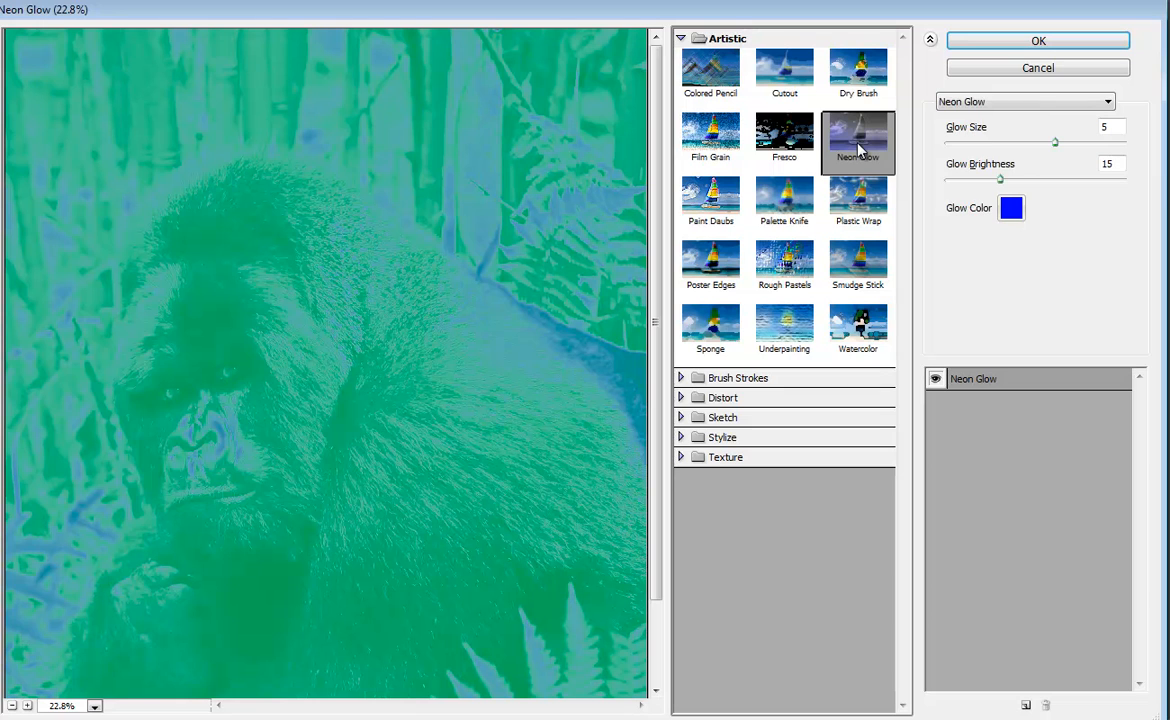
left_click(855, 212)
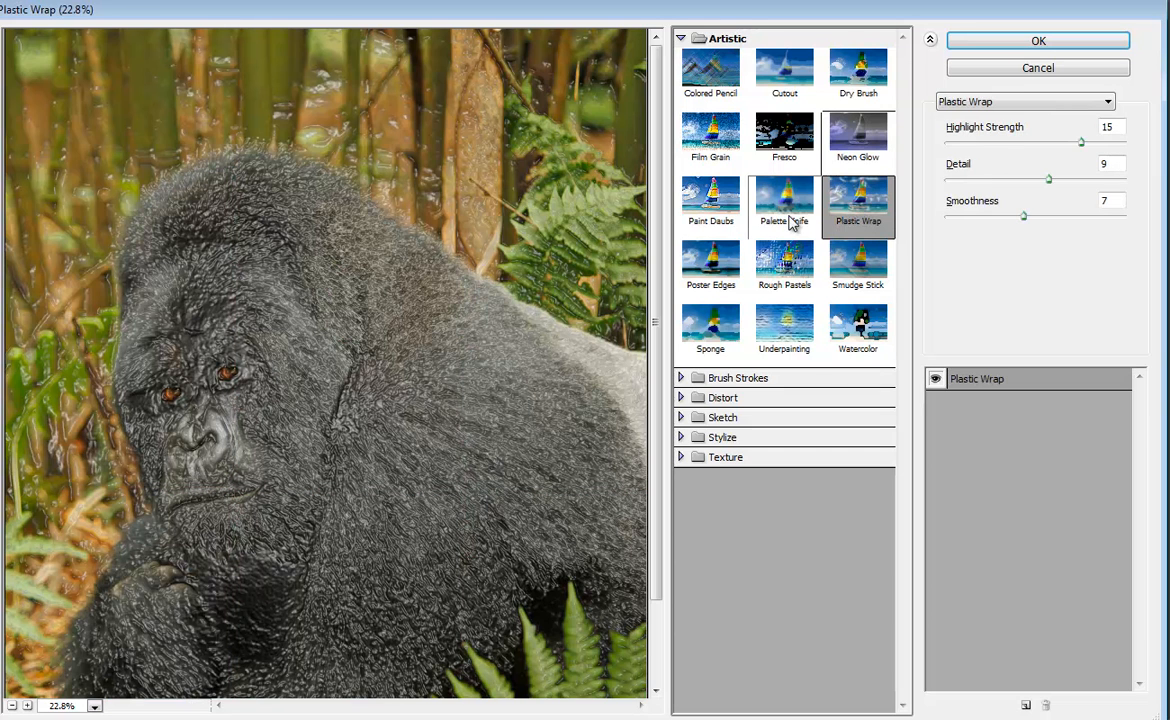
left_click(782, 266)
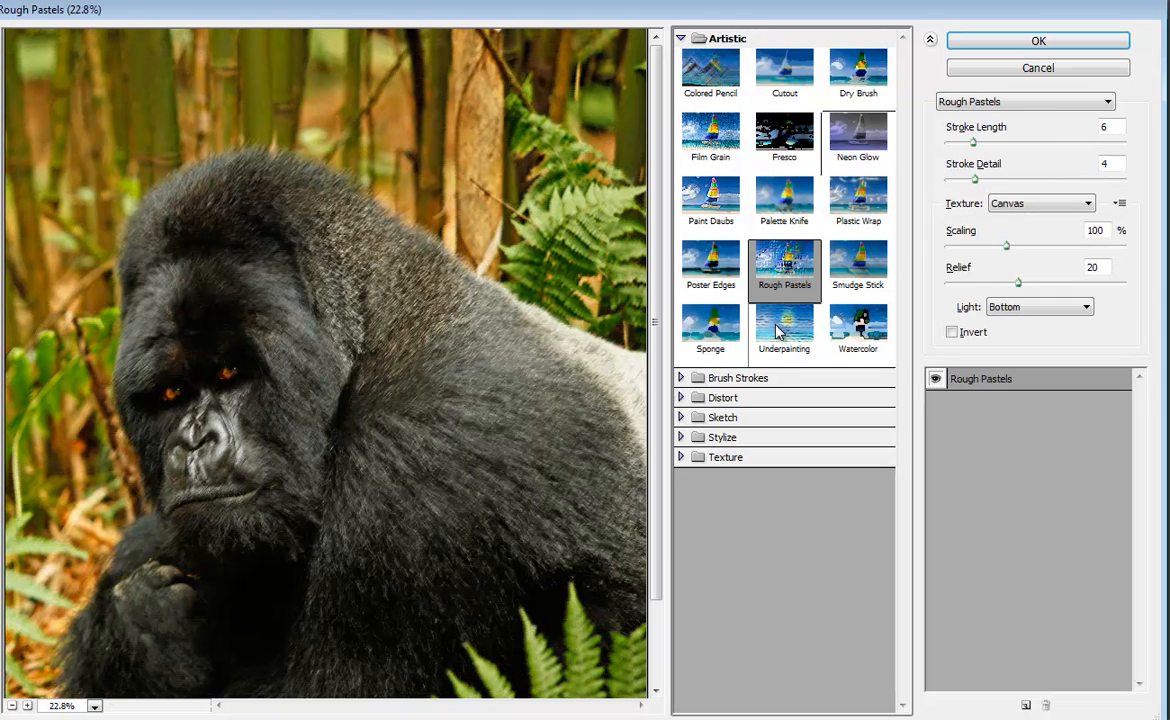
Step: Select the Watercolor filter for the gorilla photo and set Brush Detail to 14 and Texture to 2, checking the face at 50% zoom
left_click(851, 327)
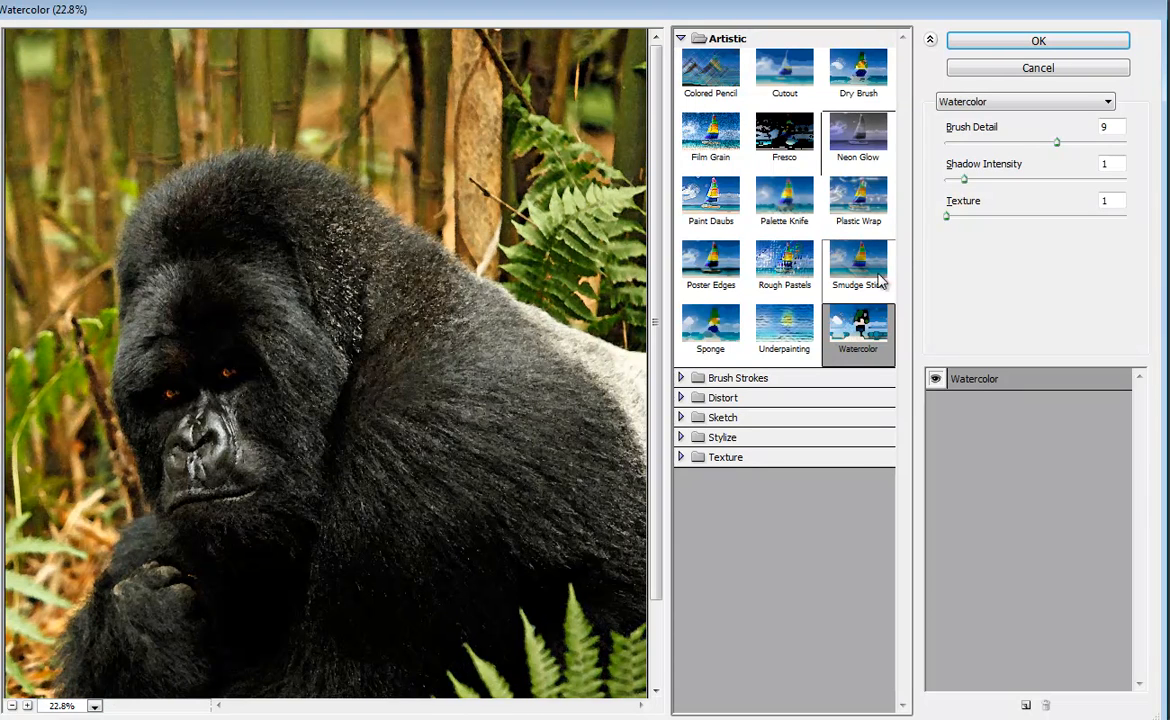
left_click_drag(1056, 142, 1120, 143)
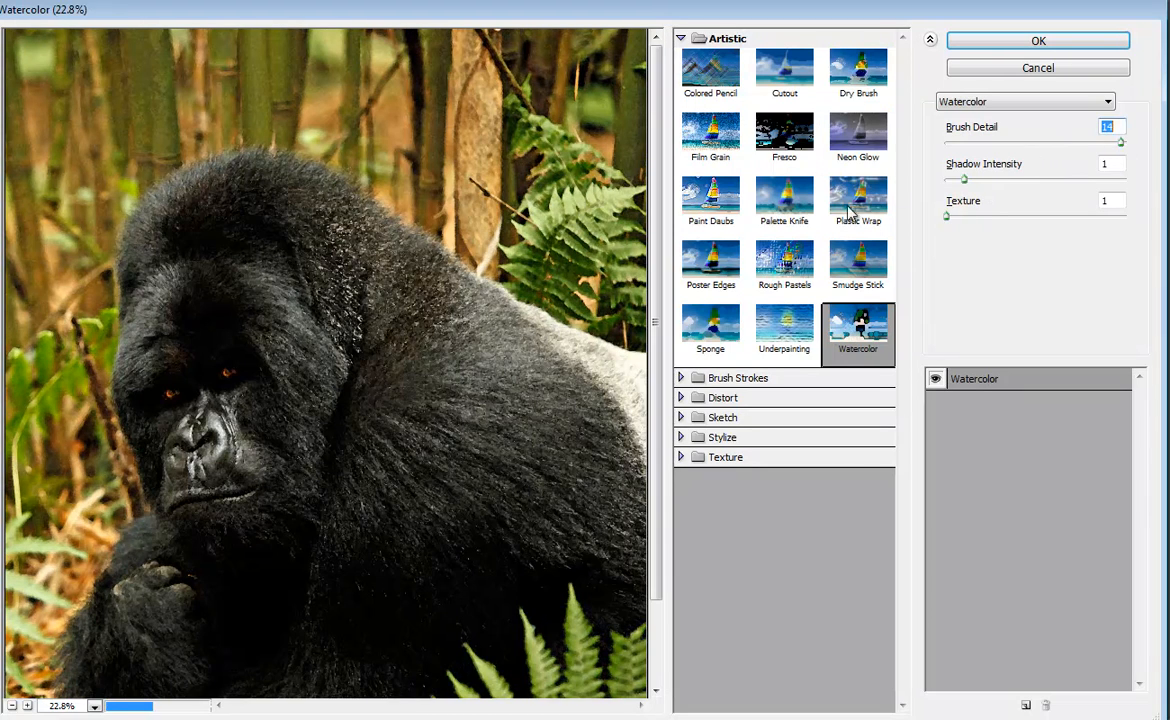
key("ctrl+plus")
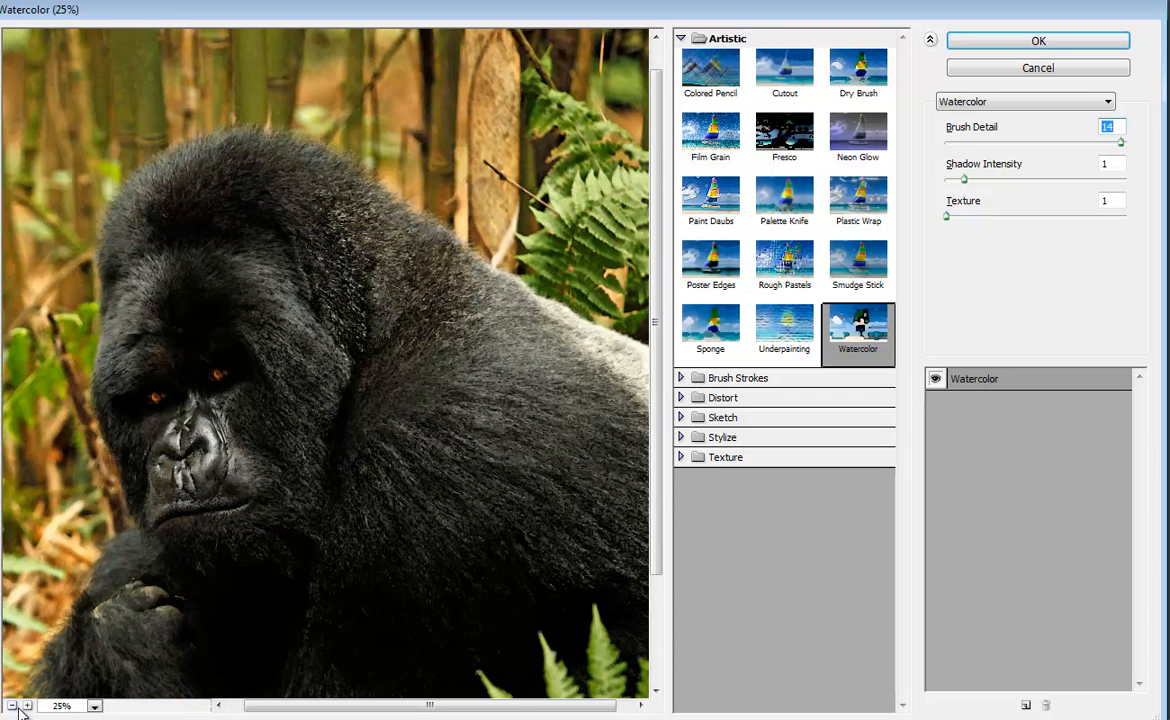
key("ctrl+plus")
key("ctrl+plus")
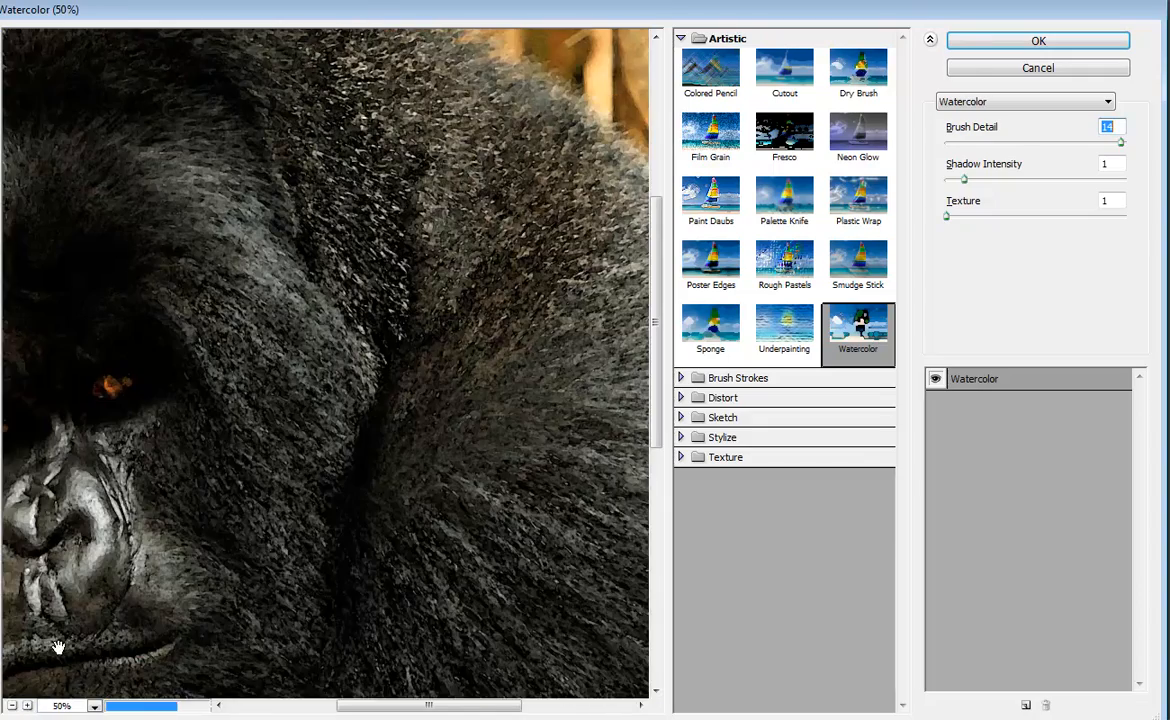
left_click_drag(58, 648, 342, 435)
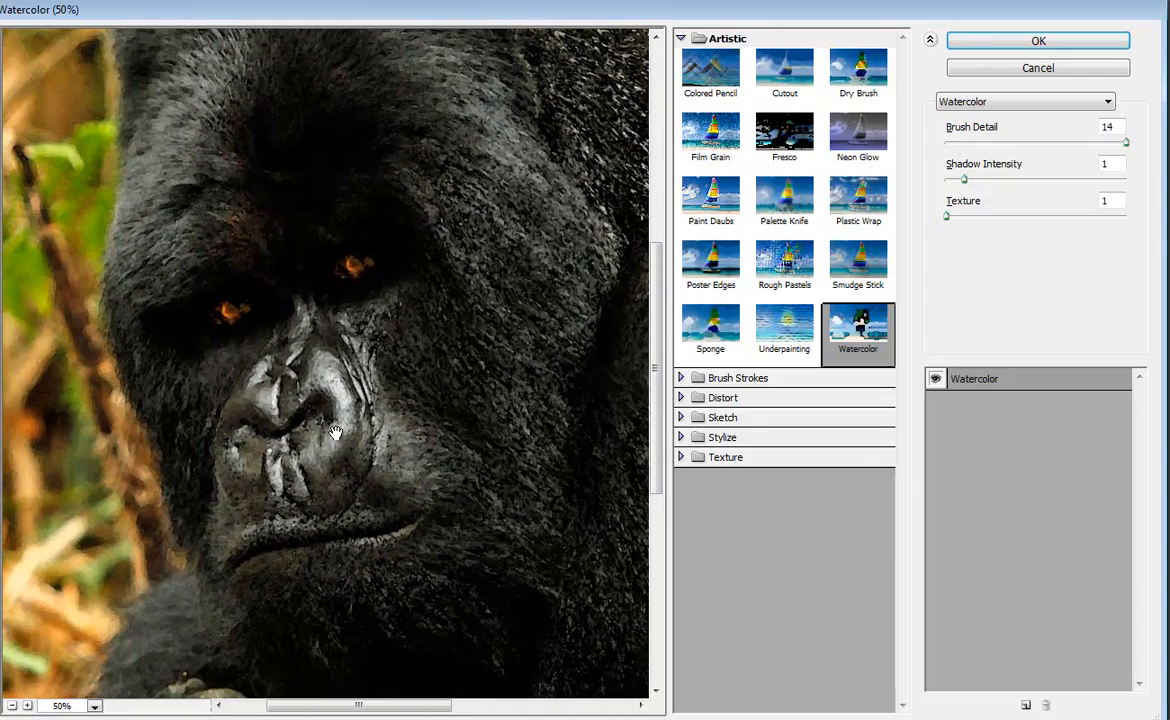
left_click_drag(947, 217, 994, 217)
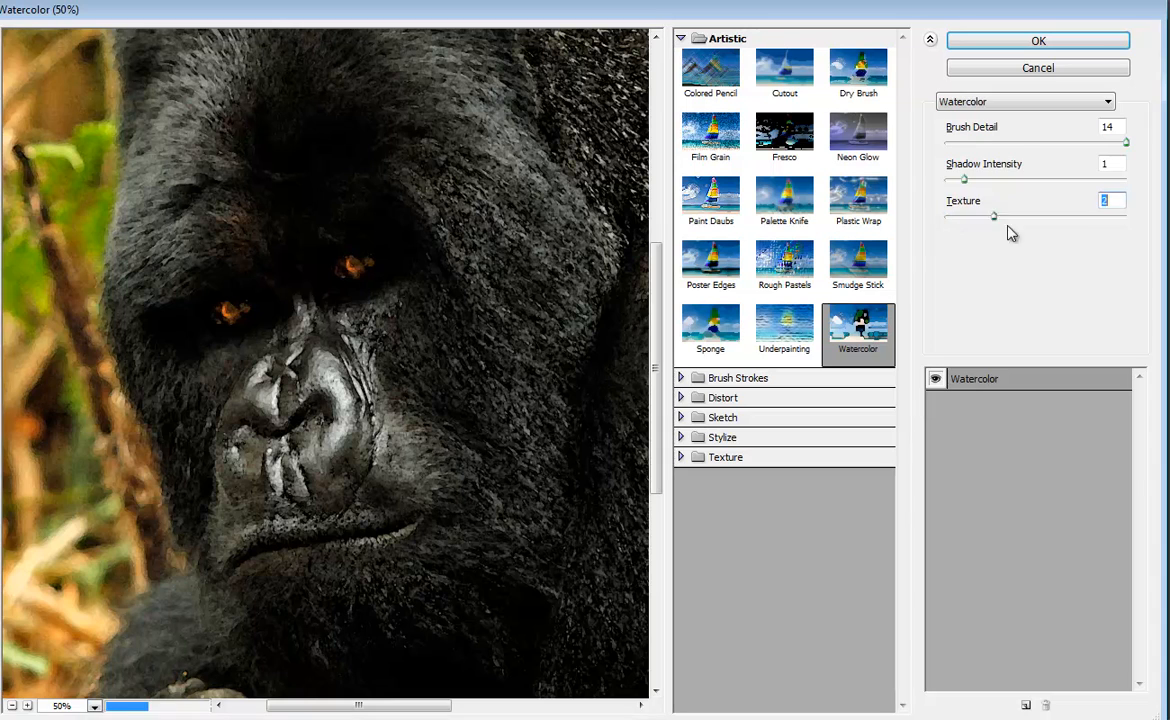
left_click(1023, 215)
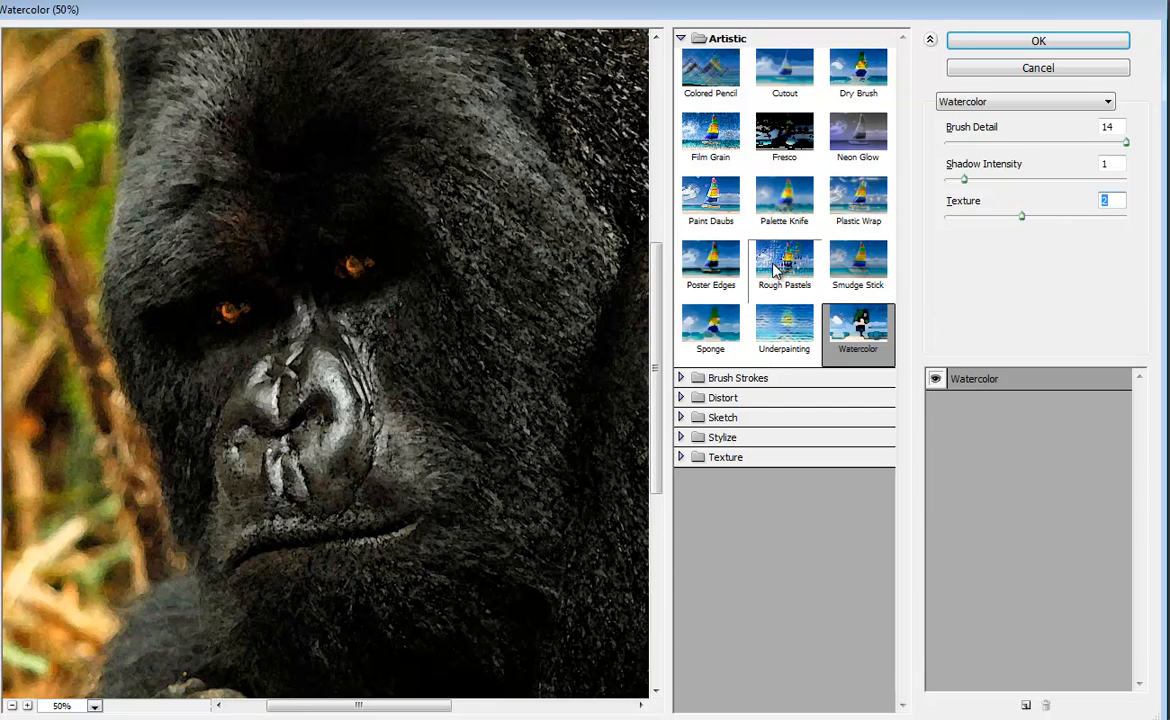
Step: Try the Poster Edges filter on the gorilla photo with Edge Thickness 1, Edge Intensity 0 and Posterization 2
left_click(716, 272)
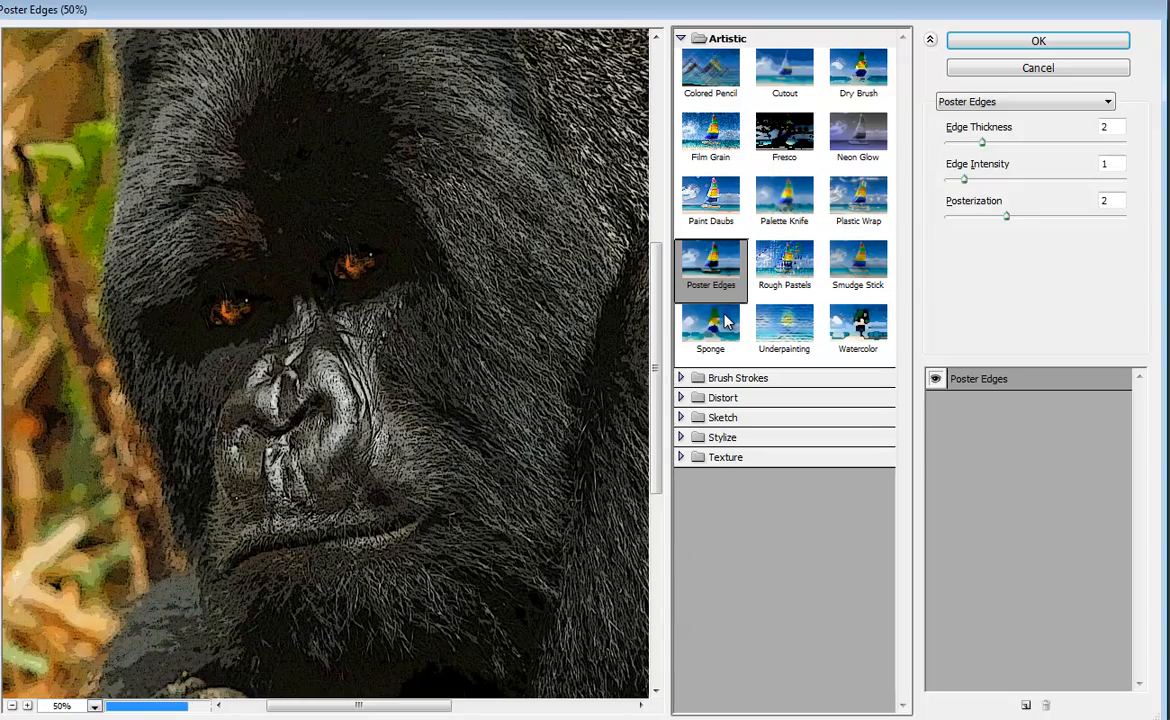
key("ctrl+alt+minus")
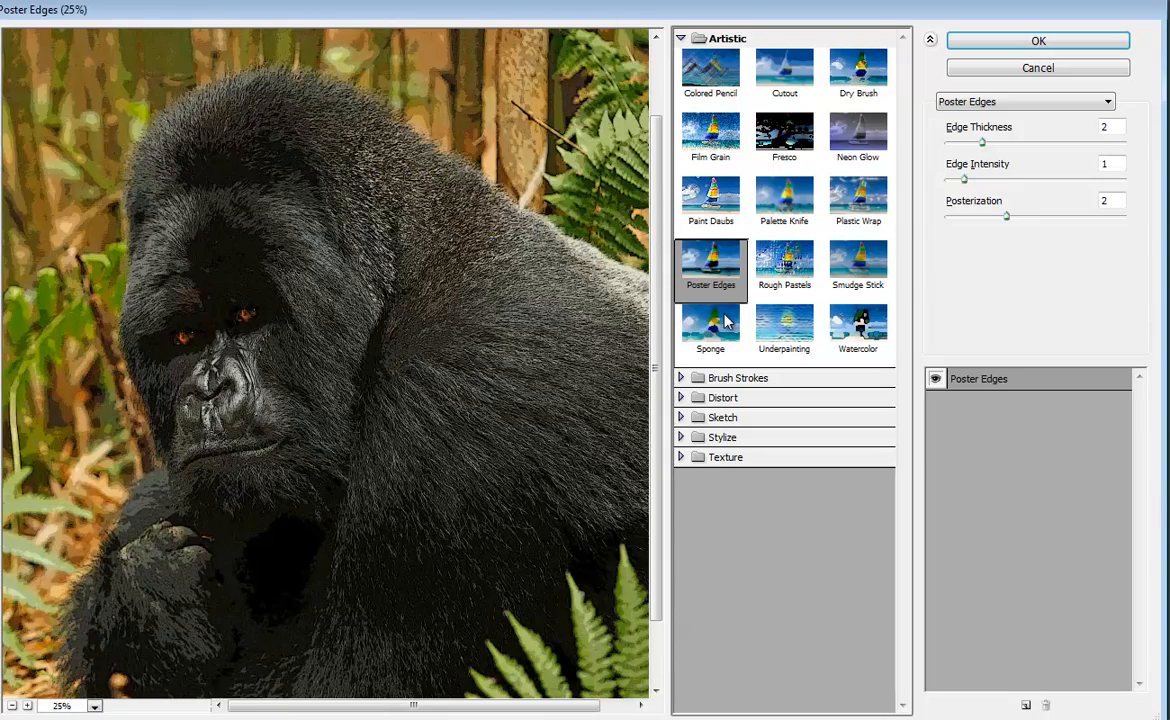
left_click_drag(982, 143, 950, 183)
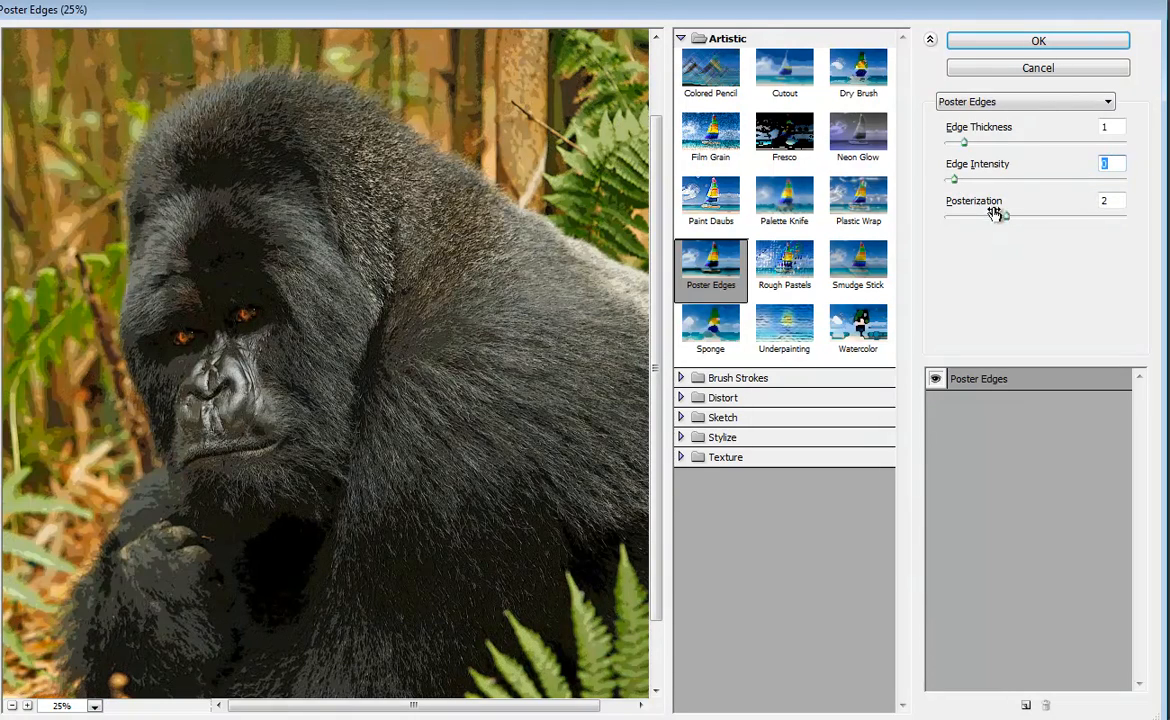
left_click(1008, 219)
mouse_move(1008, 219)
left_mouse_down()
mouse_move(1088, 226)
mouse_move(974, 222)
mouse_move(1007, 222)
left_mouse_up()
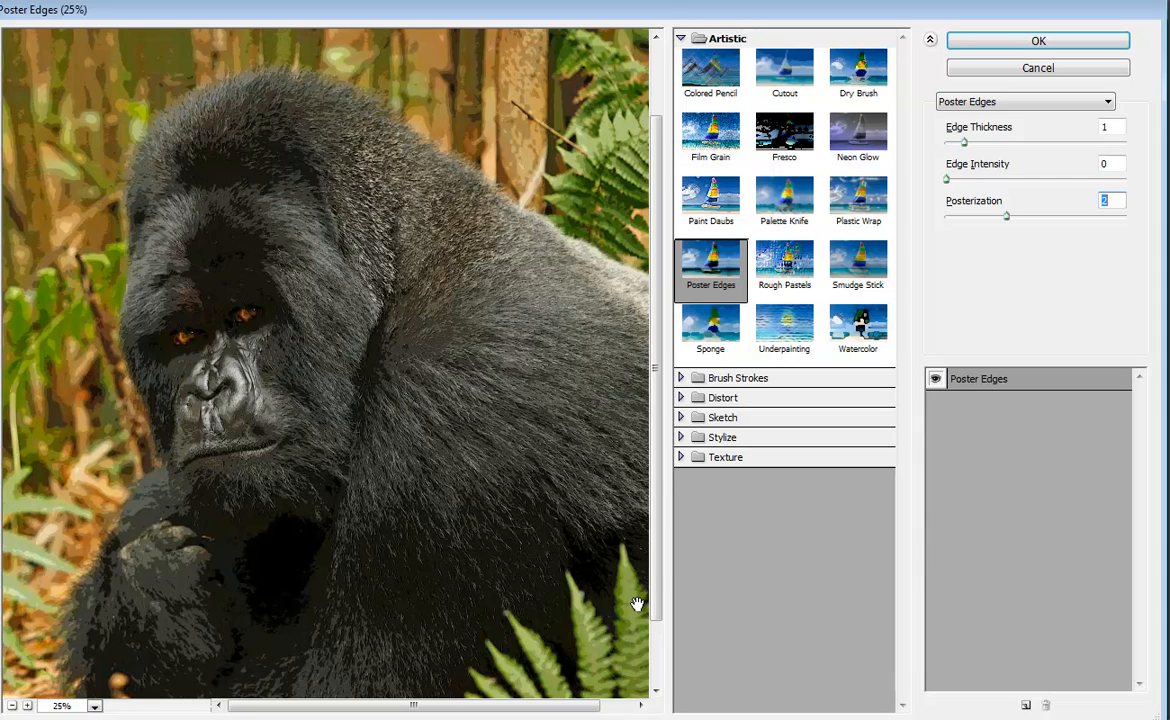
Step: Preview the Accented Edges and Dark Strokes brush-stroke filters on the gorilla photo, setting Dark Strokes' White Intensity to 4 and lowering its Black Intensity
left_click(682, 378)
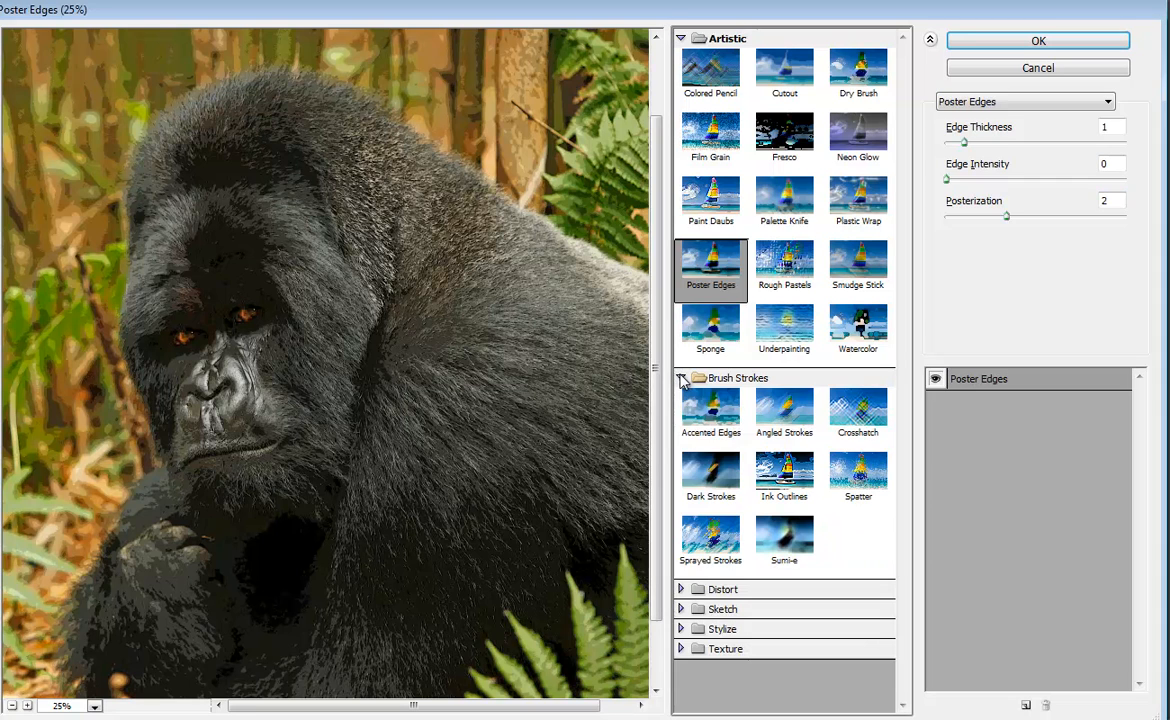
left_click(715, 432)
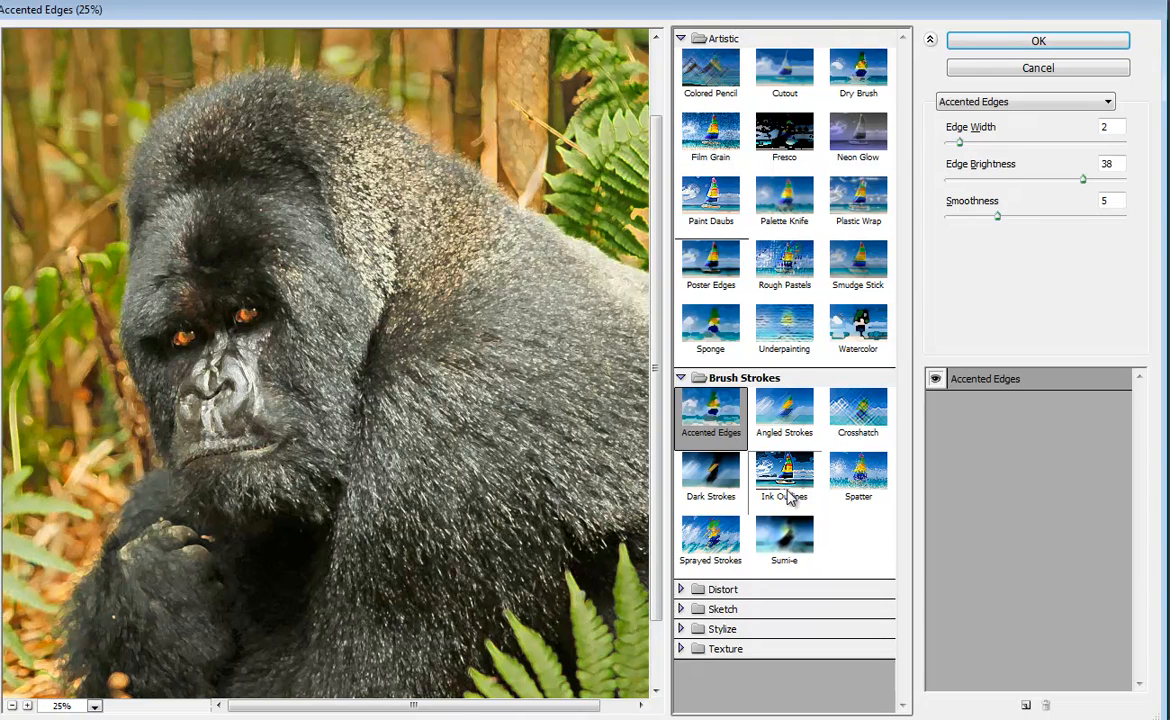
left_click(708, 476)
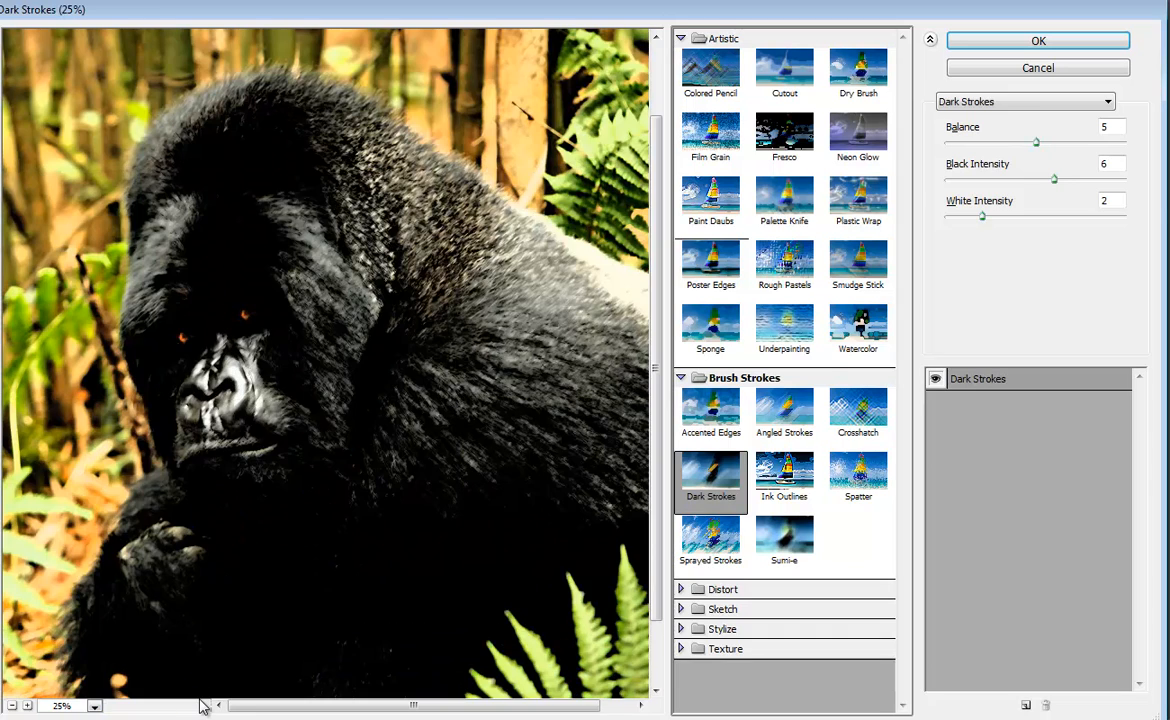
left_click_drag(983, 216, 1014, 222)
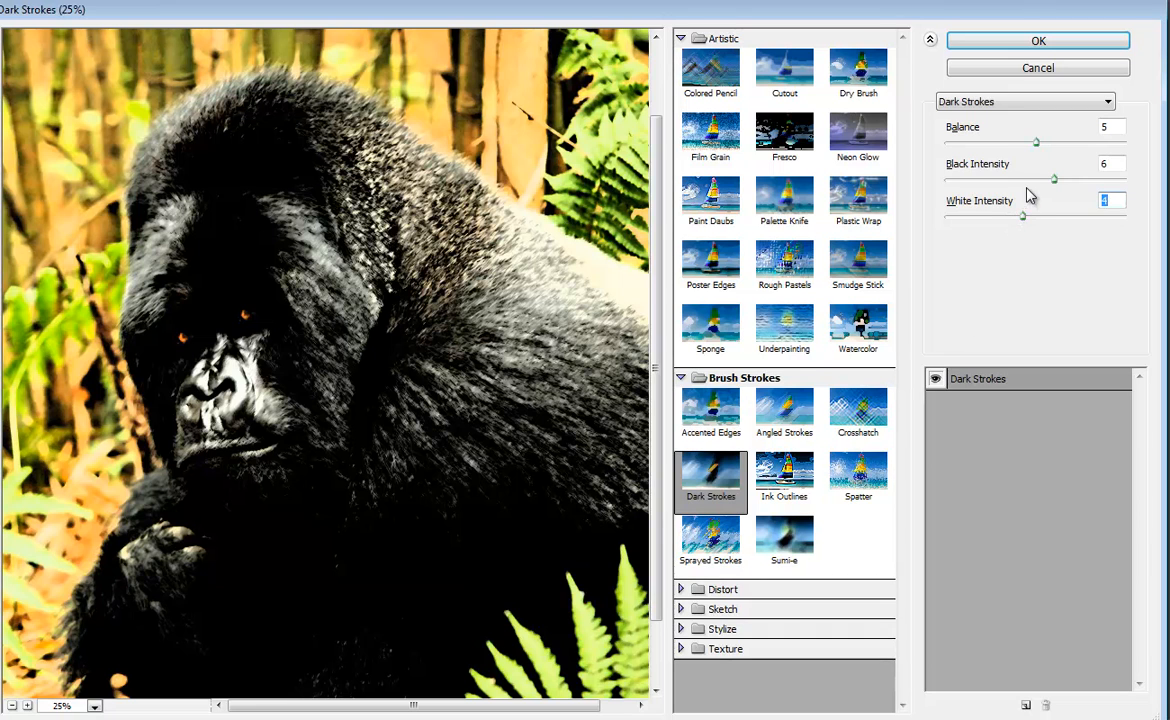
left_click_drag(1054, 179, 967, 182)
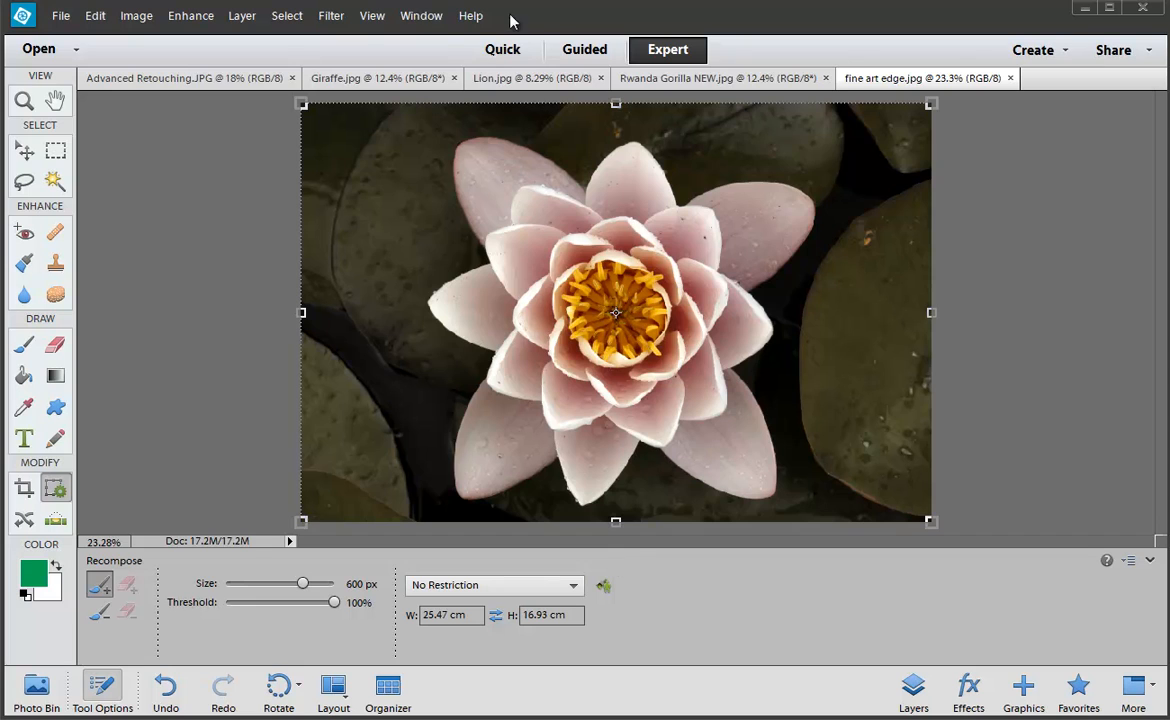
Step: Open the Filter Gallery for the water lily photo and try Cutout with Number of Levels 5, Edge Simplicity 7 and Edge Fidelity 1
left_click(333, 18)
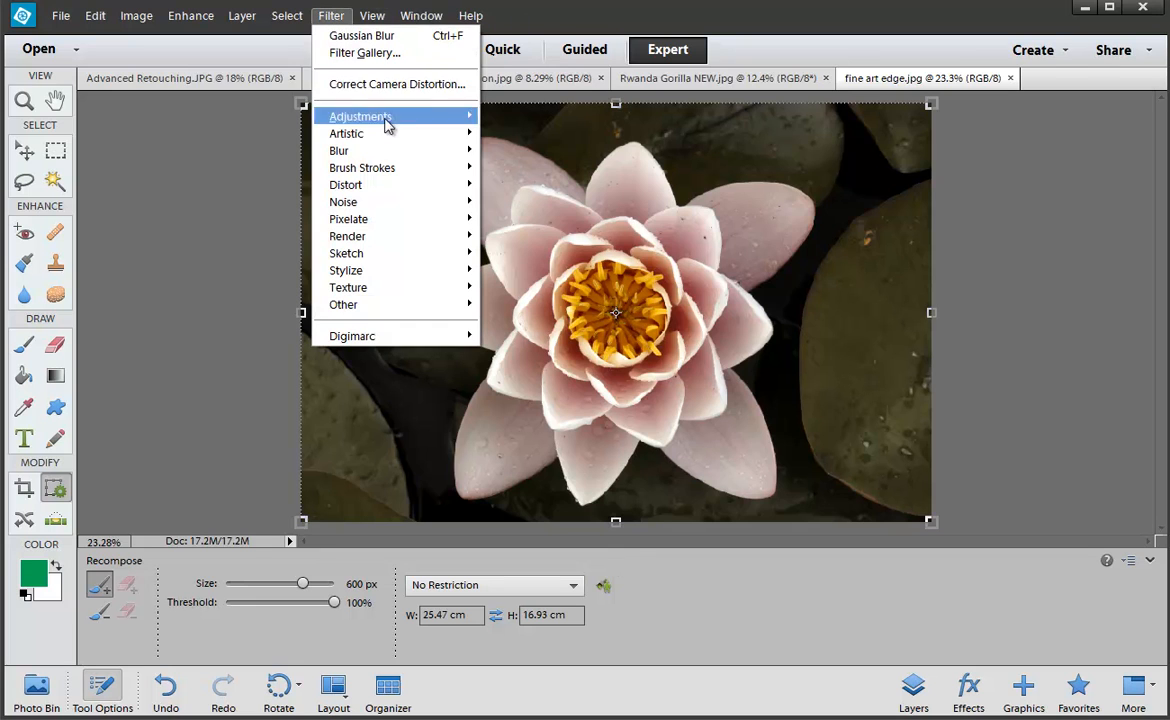
left_click(362, 53)
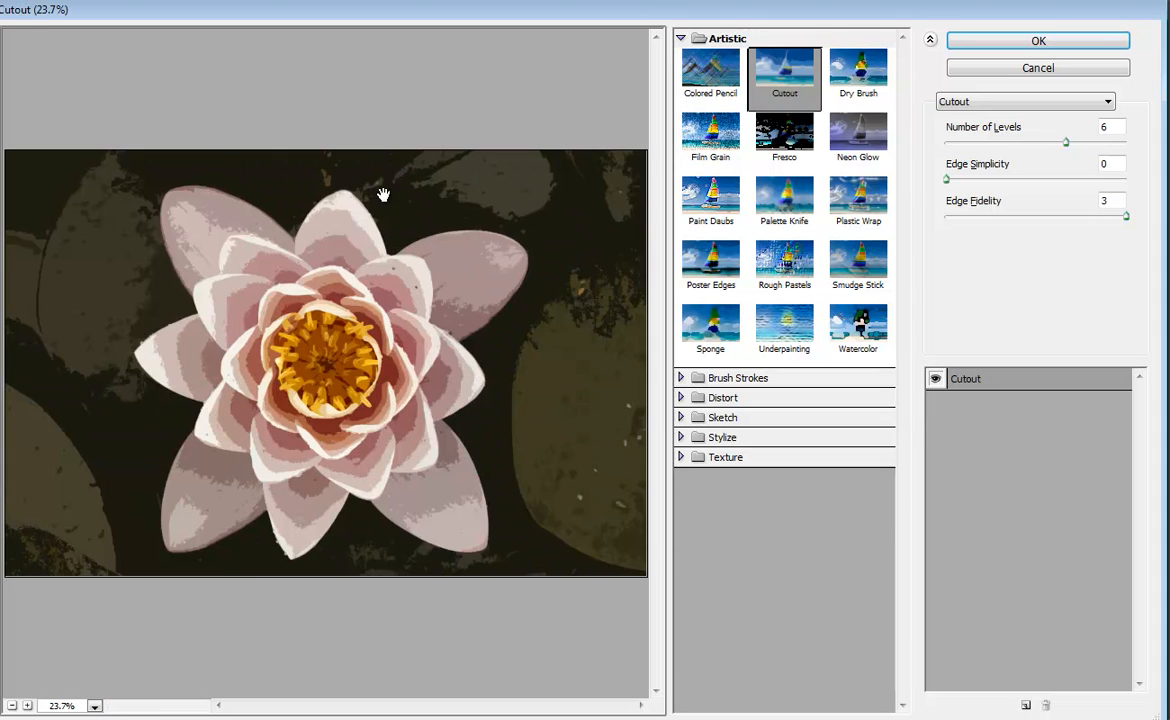
left_click(1039, 146)
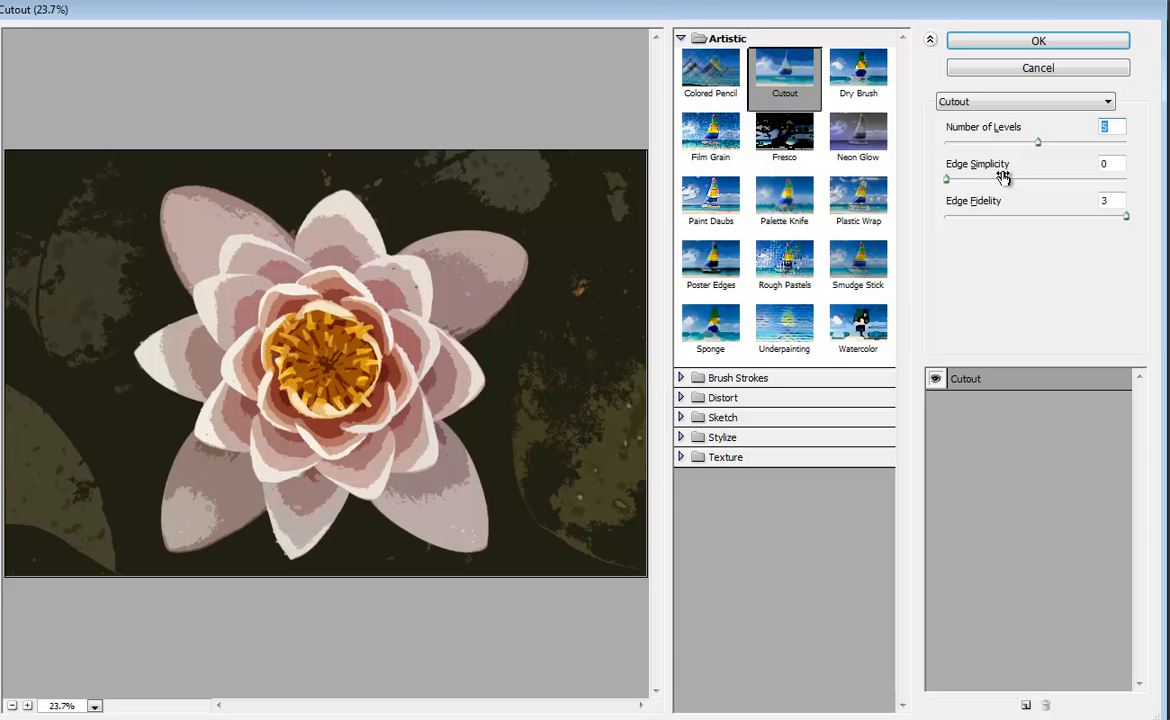
left_click(1031, 217)
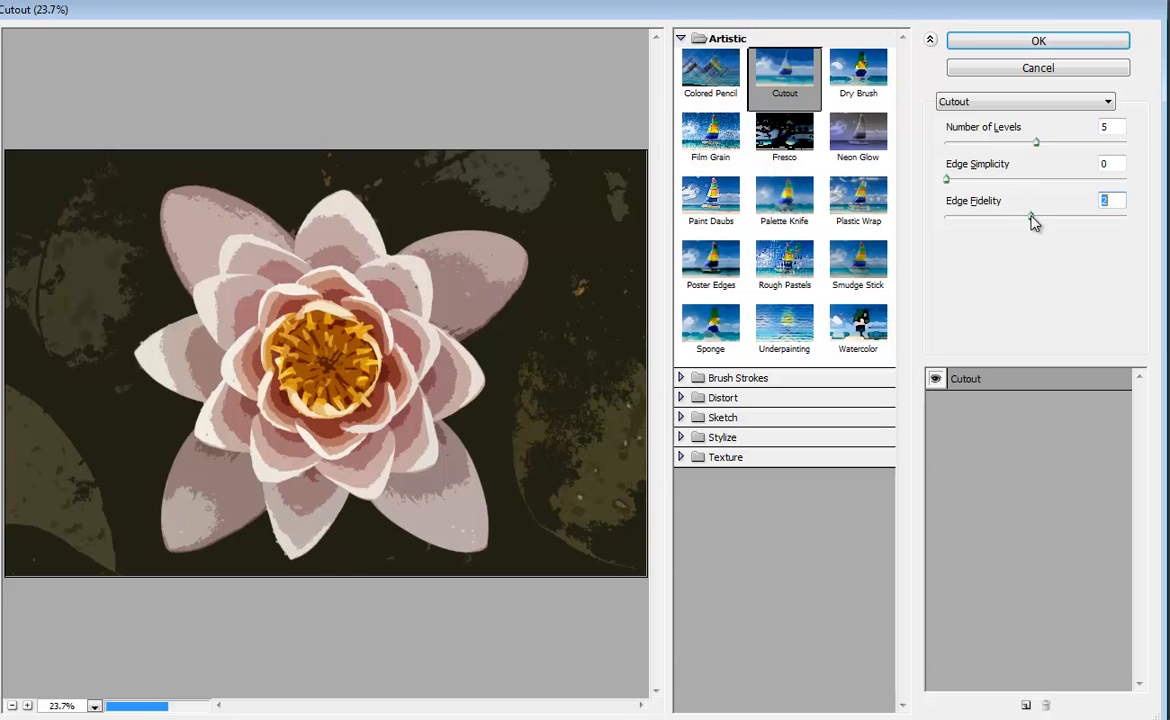
left_click_drag(1032, 216, 1070, 188)
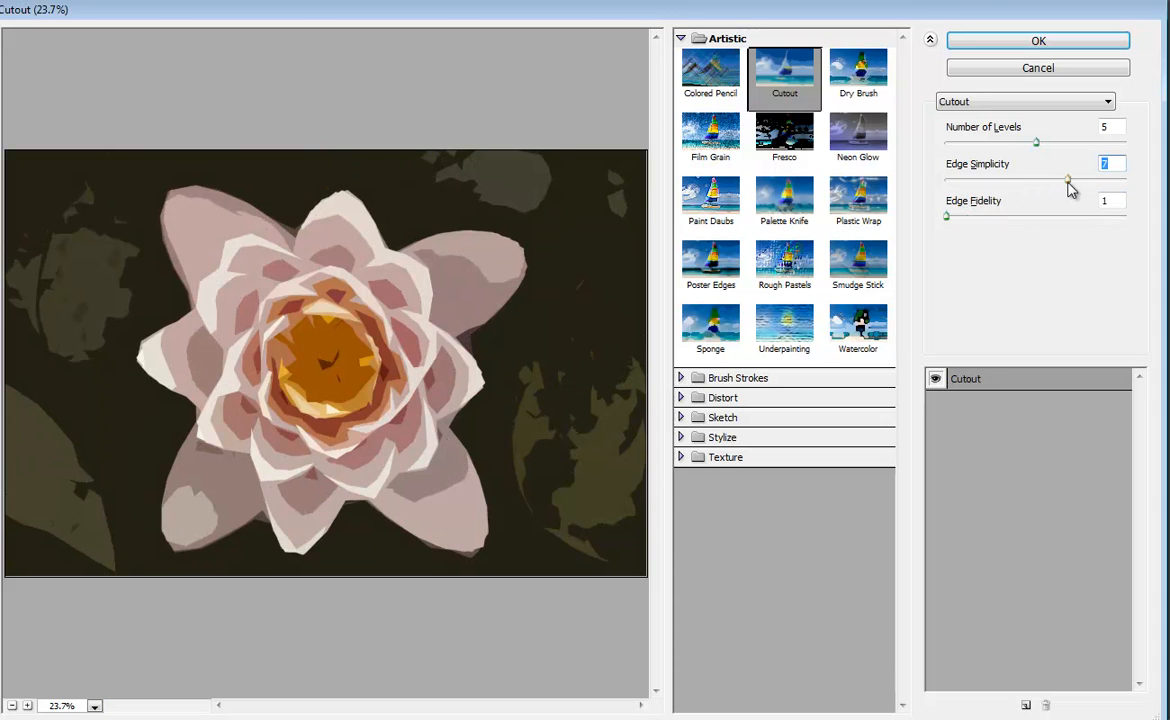
Step: Preview Fresco on the water lily, and apply Poster Edges with Edge Thickness 2, Edge Intensity 0 and Posterization 2
left_click(780, 152)
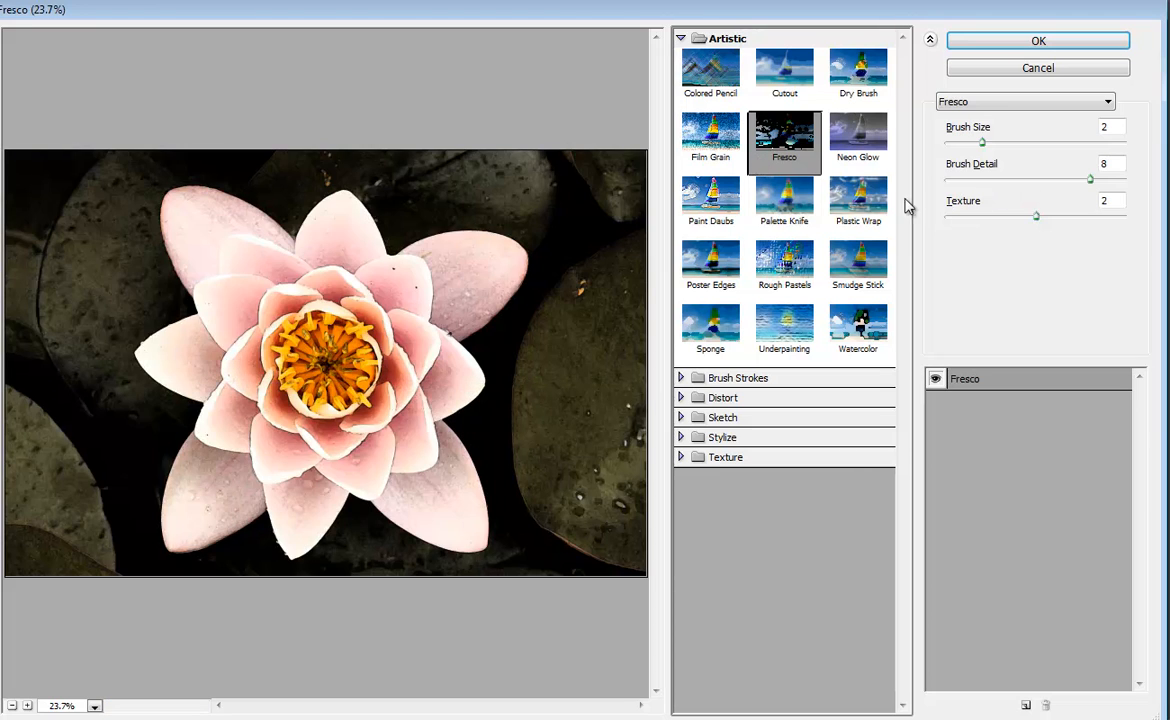
left_click(727, 280)
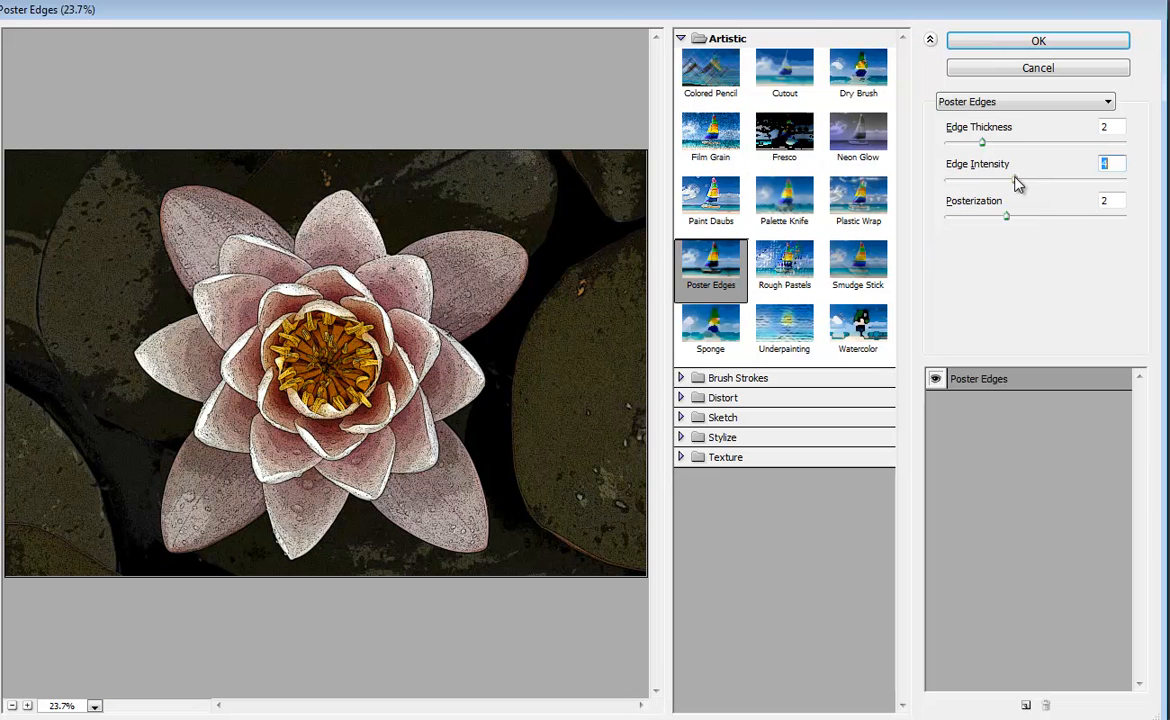
left_click_drag(1016, 183, 945, 186)
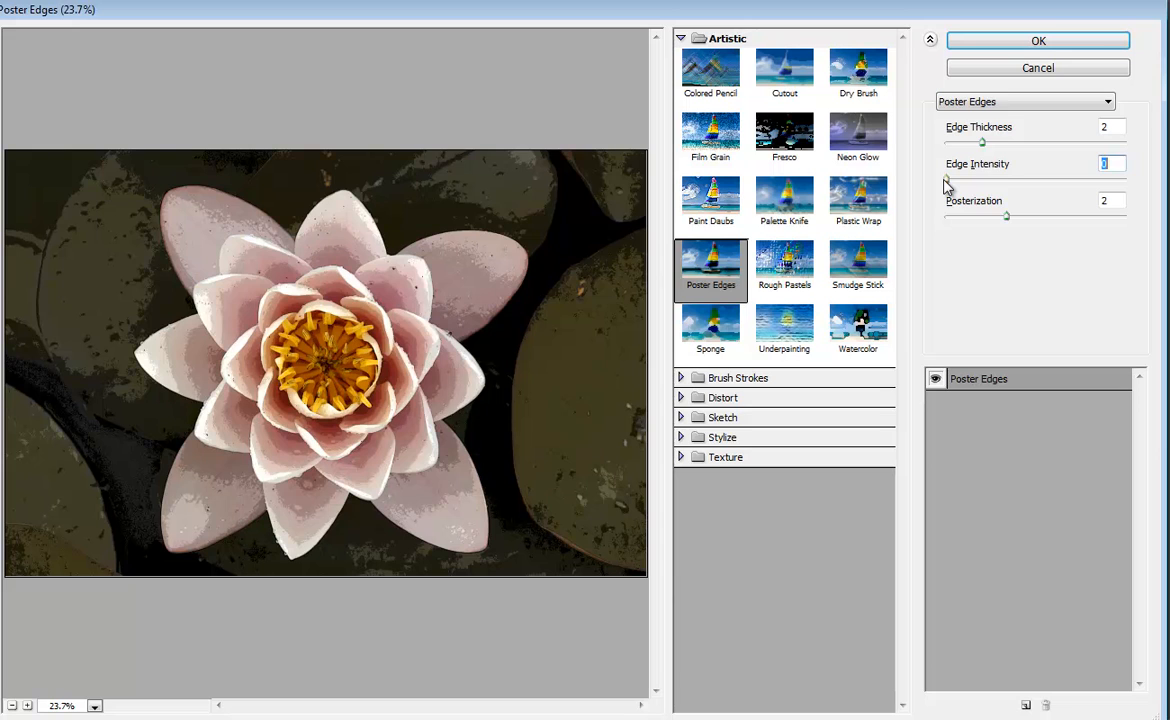
left_click(994, 44)
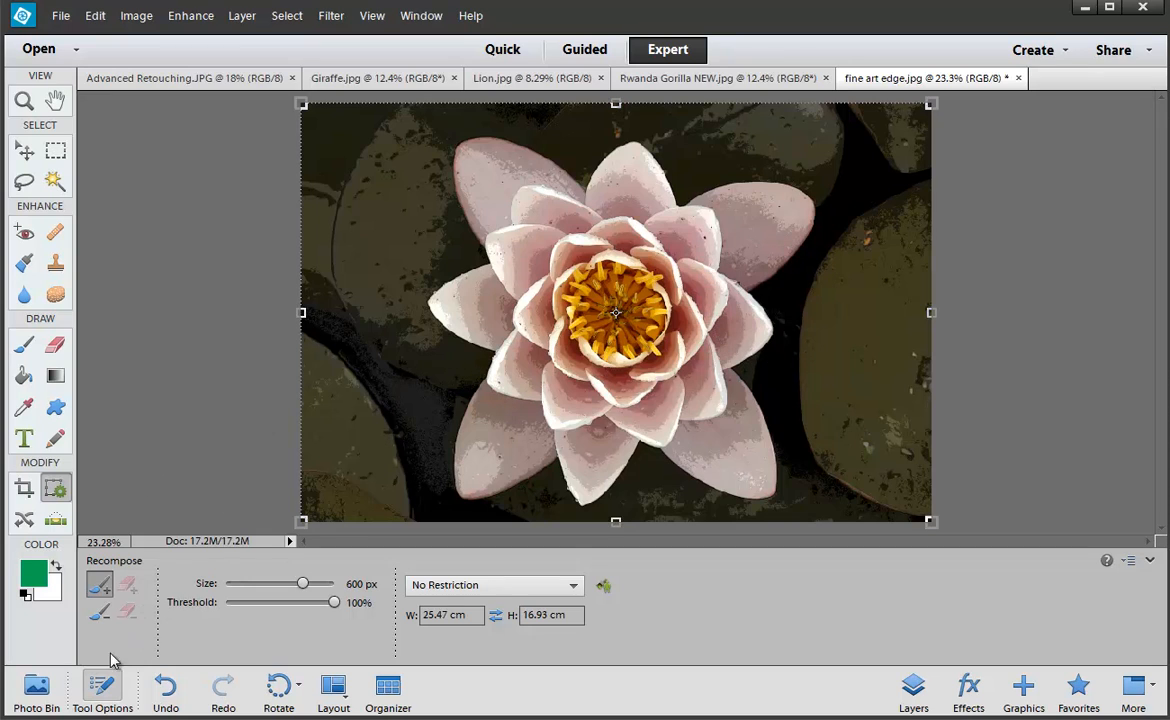
Step: Hide the tool options and adjust the water lily's Levels, setting the black input to 17 and lowering the white input
left_click(103, 688)
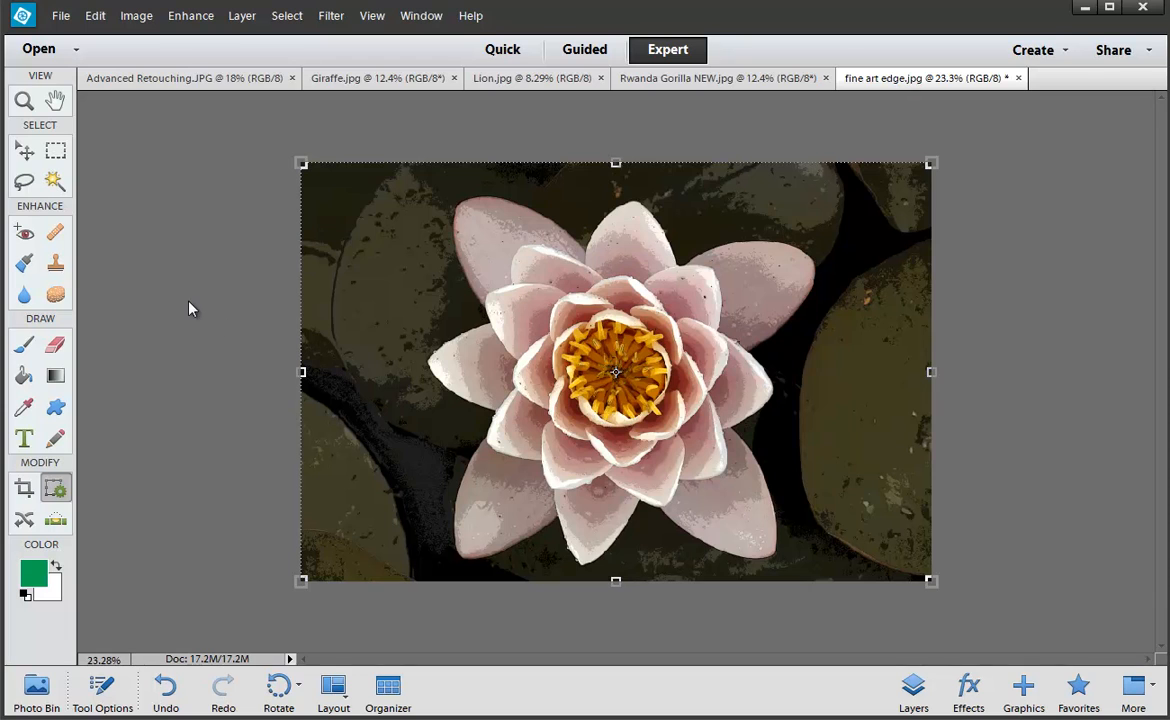
key("ctrl+plus")
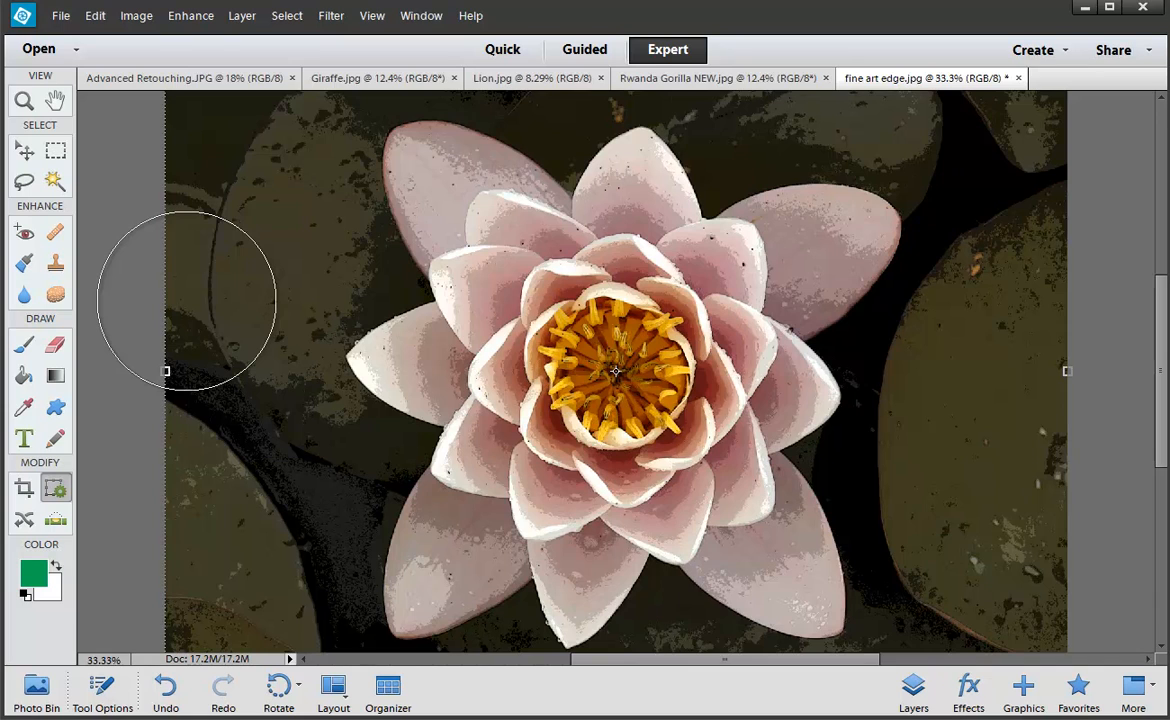
key("ctrl+l")
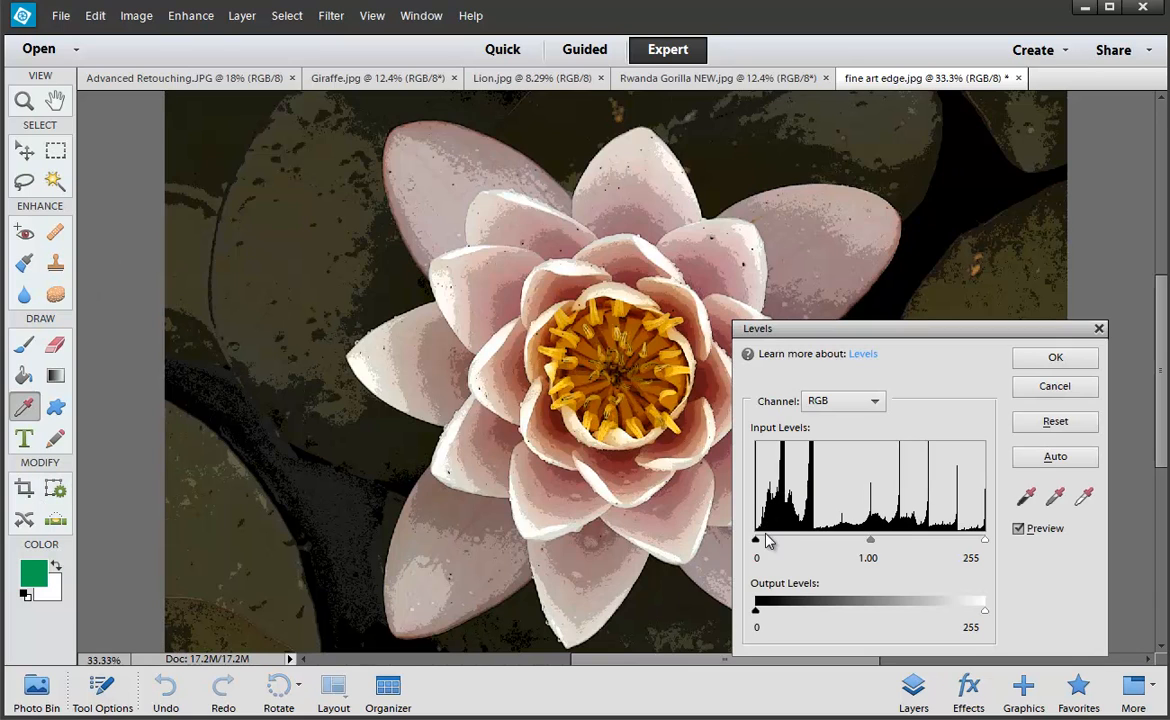
left_click_drag(766, 548, 770, 548)
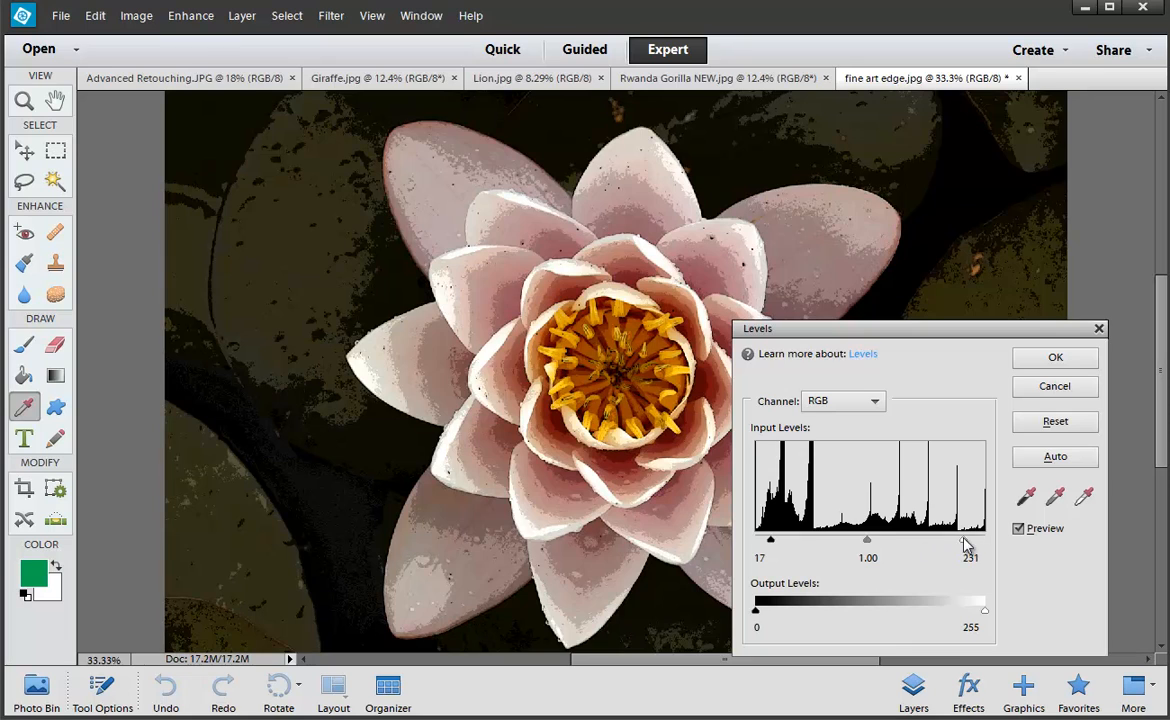
left_click_drag(984, 542, 955, 544)
left_click(1052, 358)
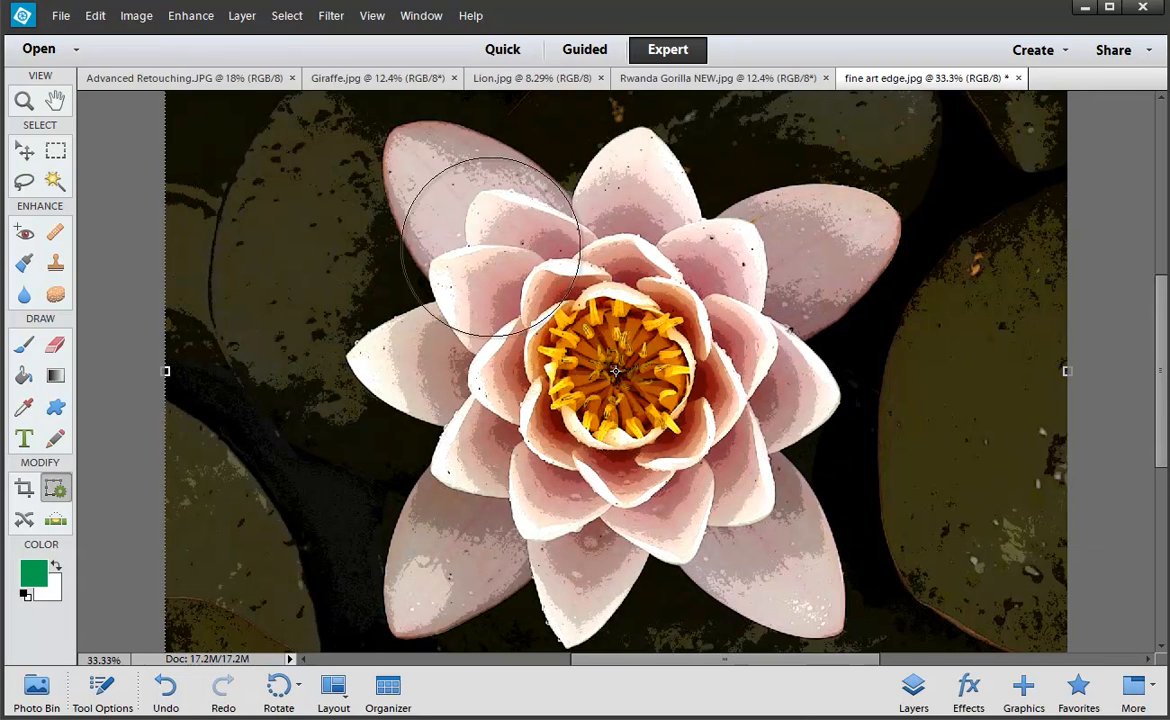
Step: Raise the water lily photo's Saturation to +10 with Hue/Saturation, keeping the dialog clear of the flower
key("ctrl+u")
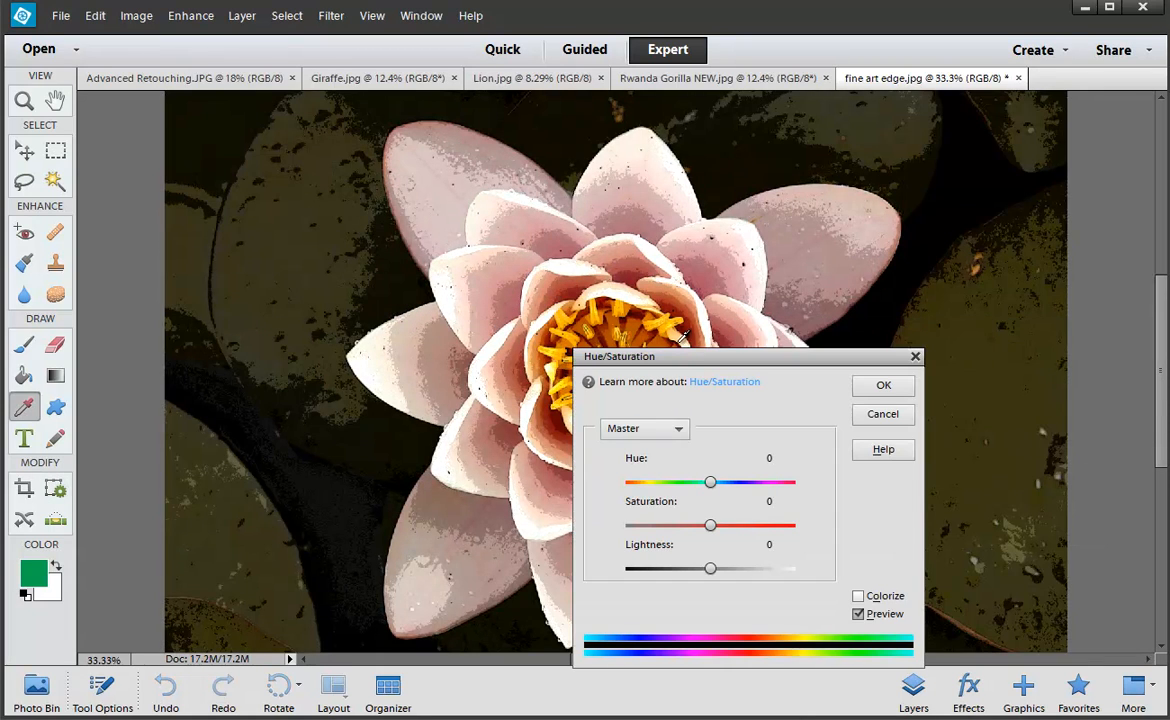
left_click_drag(628, 340, 111, 161)
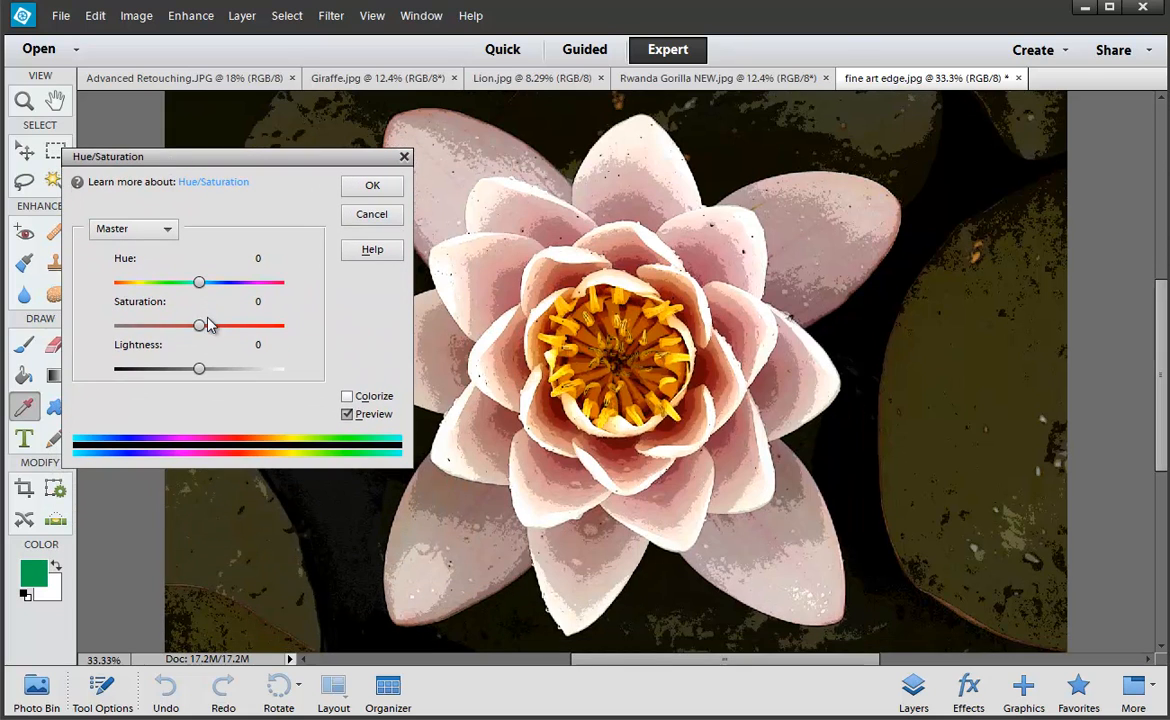
left_click_drag(200, 325, 208, 326)
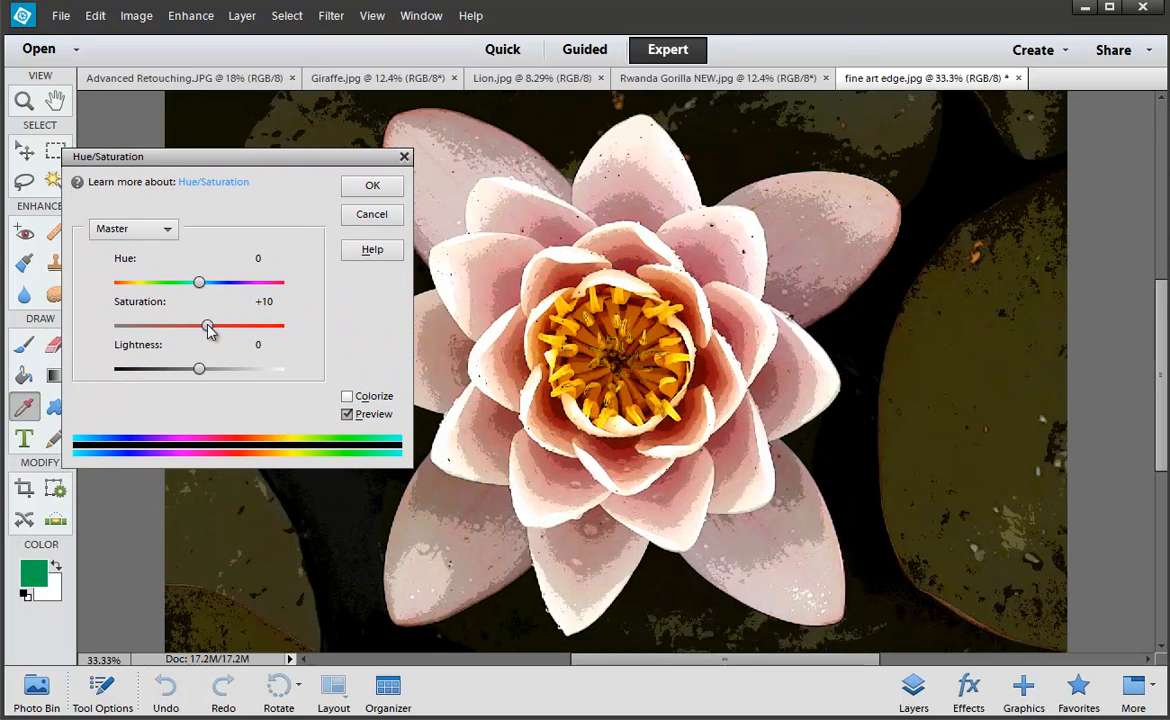
left_click(356, 188)
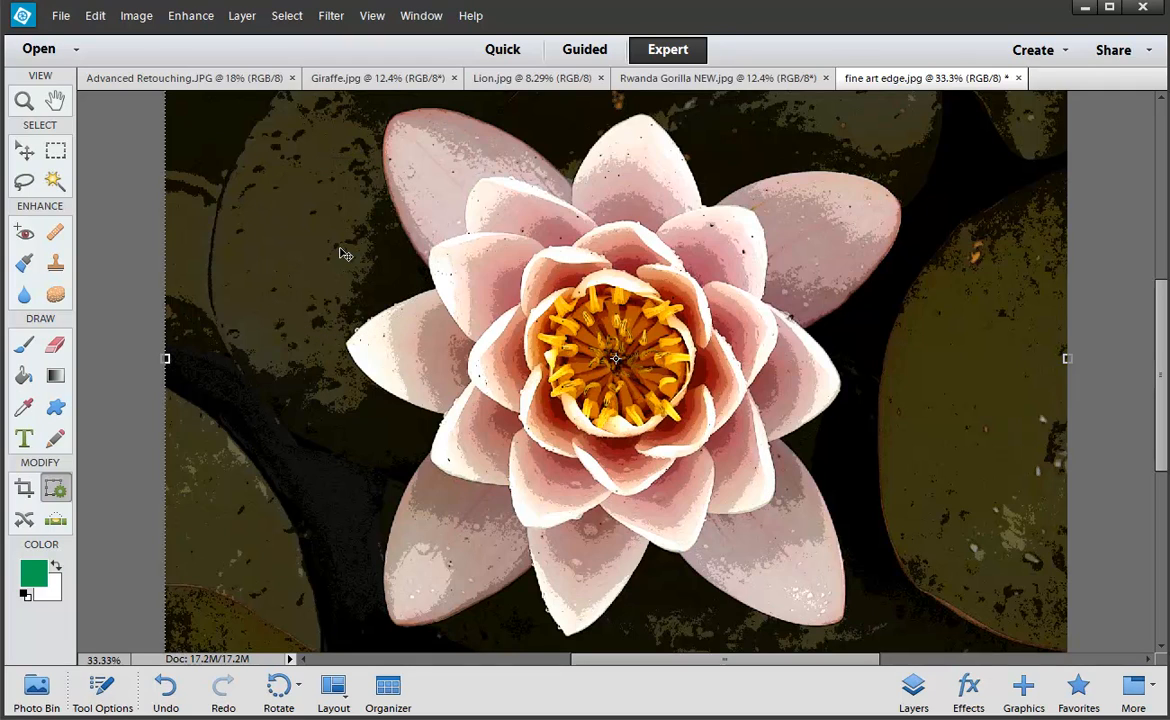
Step: Undo the Hue/Saturation, Levels and Filter Gallery changes on the water lily photo
key("ctrl+z")
key("ctrl+z")
key("ctrl+z")
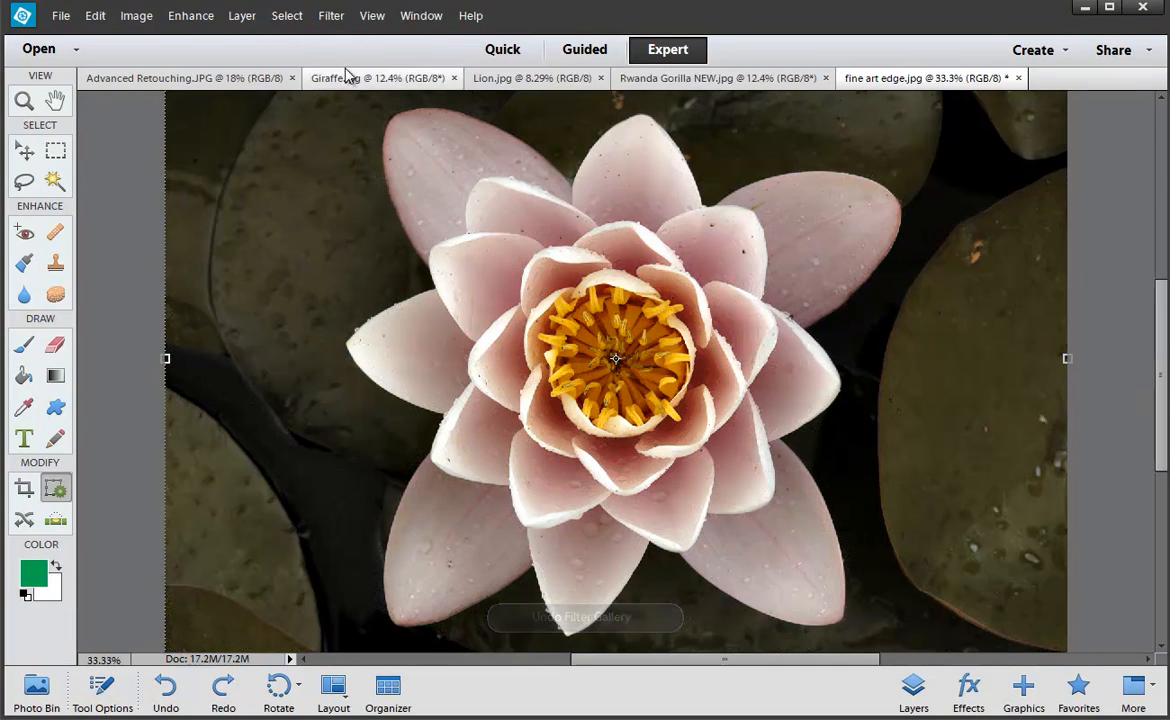
Step: Reopen the Filter Gallery for the water lily photo, preview the Glass and Ocean Ripple distortions, and expand the Sketch category
left_click(333, 17)
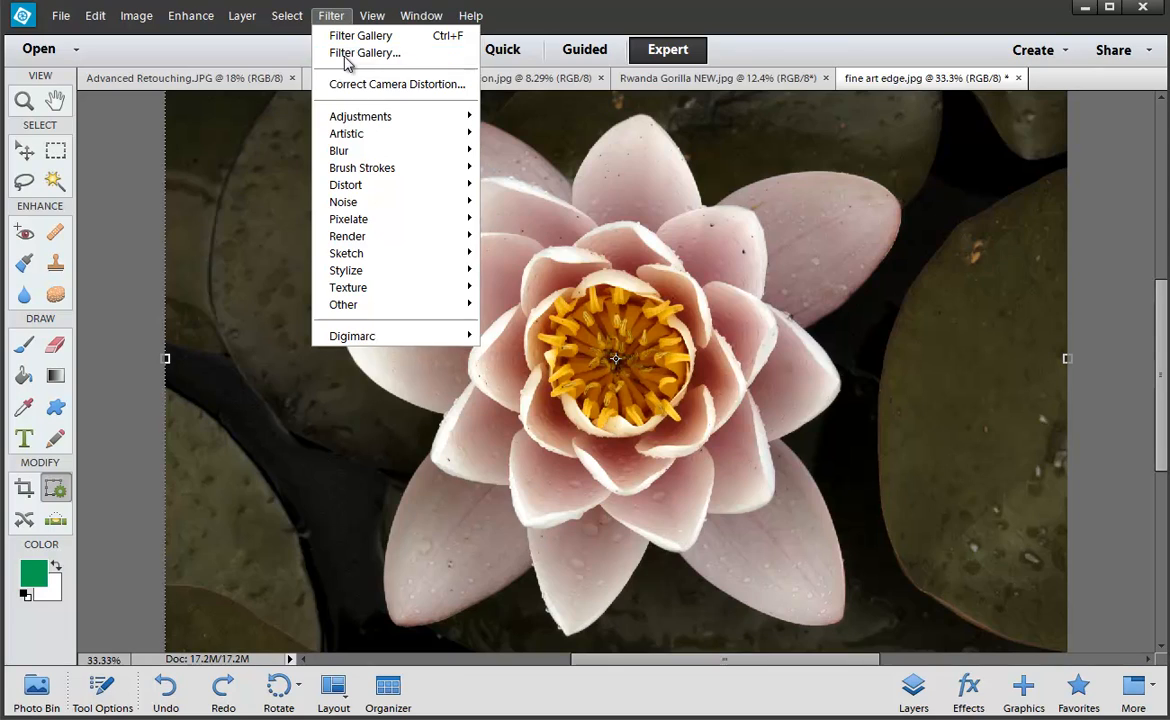
left_click(346, 55)
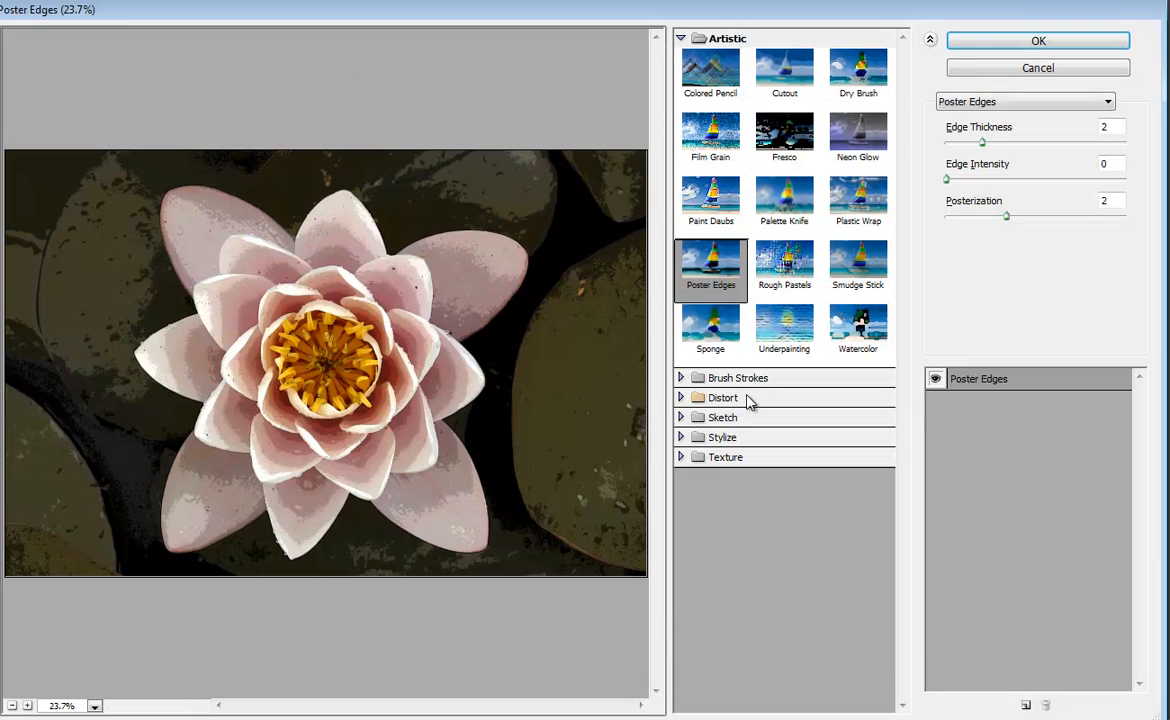
left_click(695, 378)
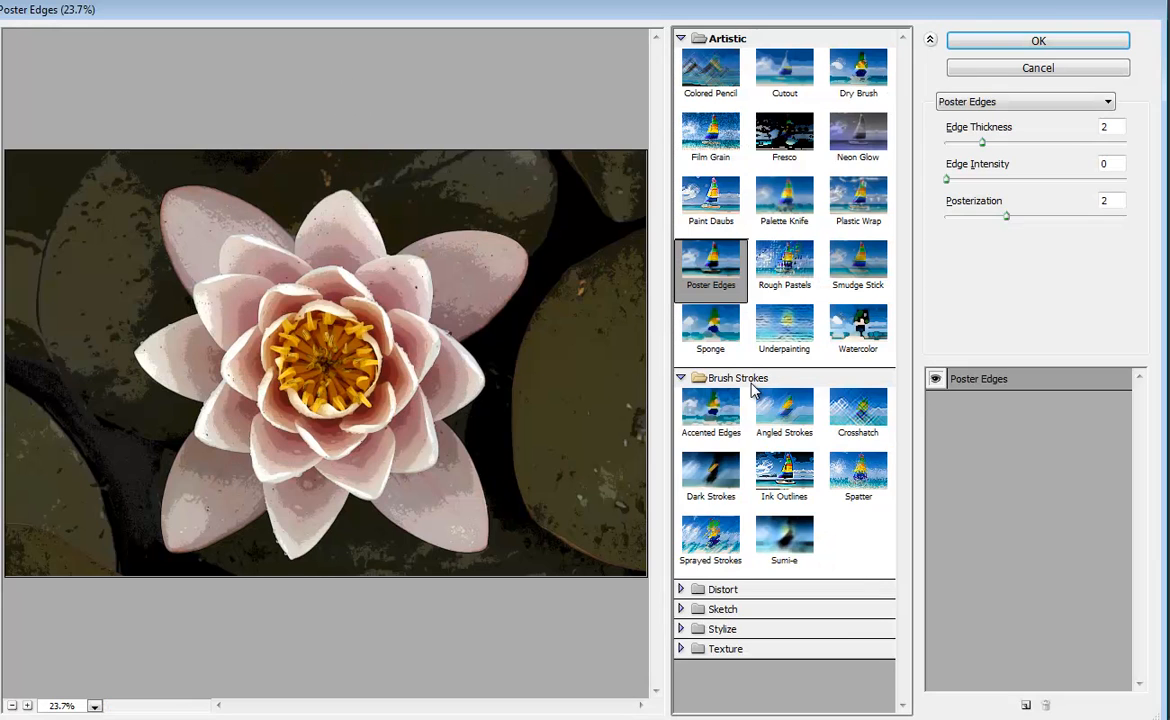
left_click(757, 590)
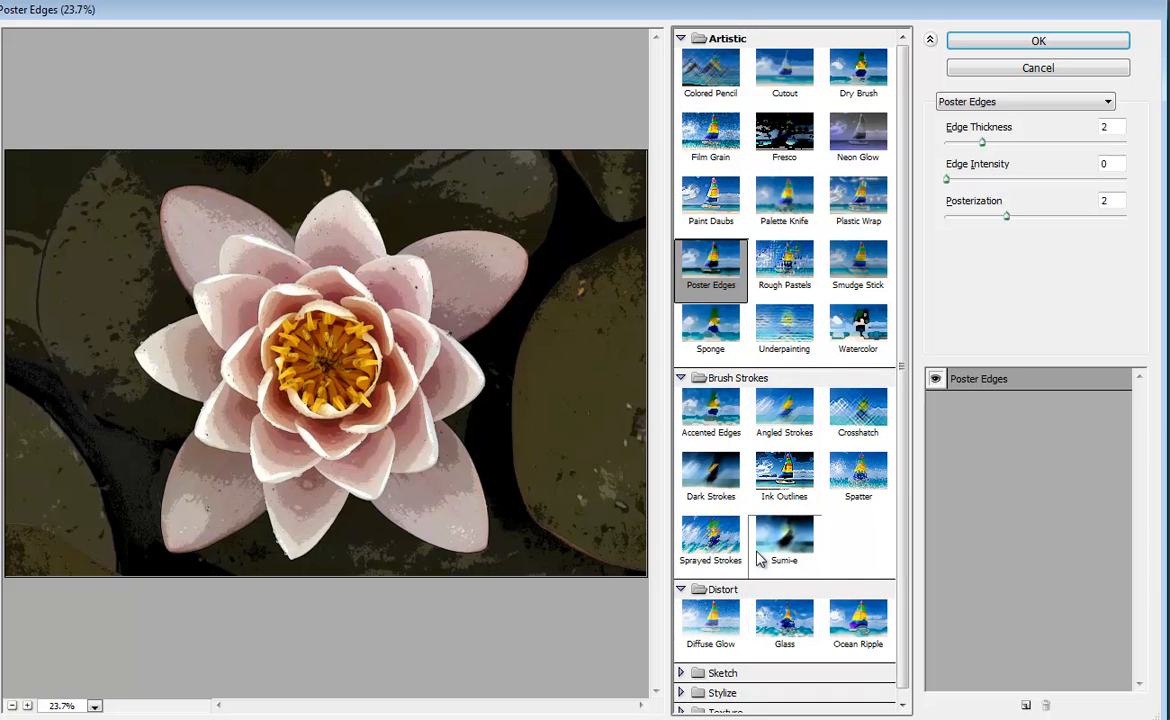
left_click(785, 615)
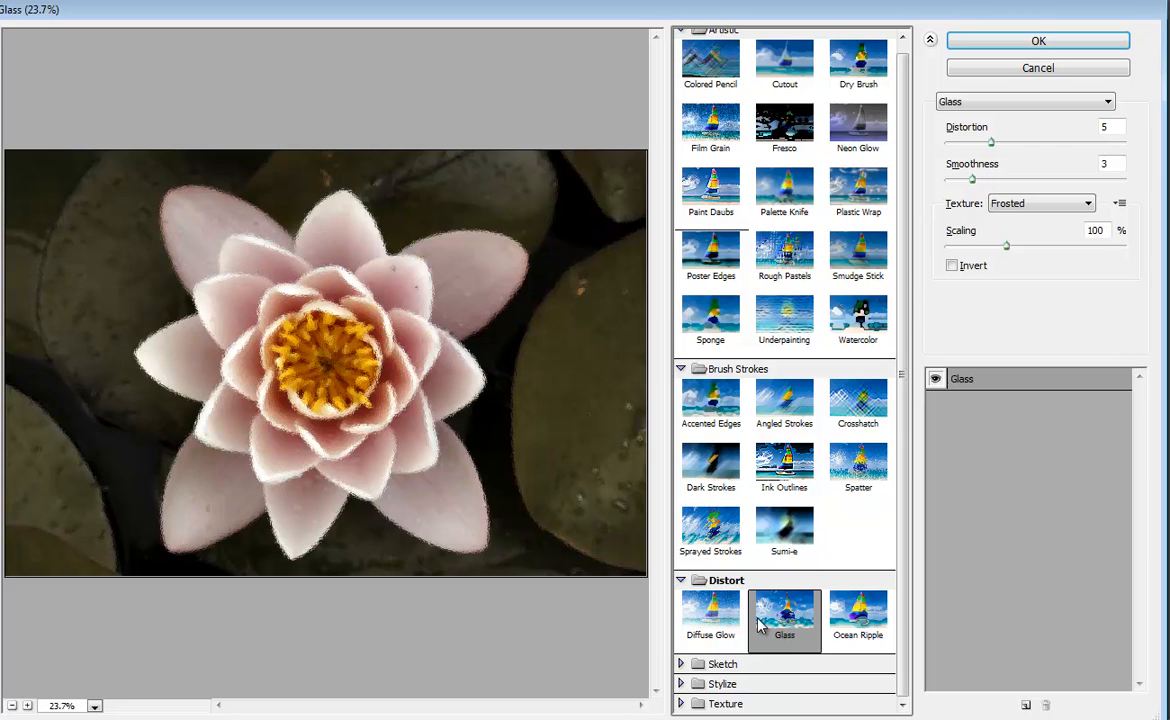
left_click(858, 618)
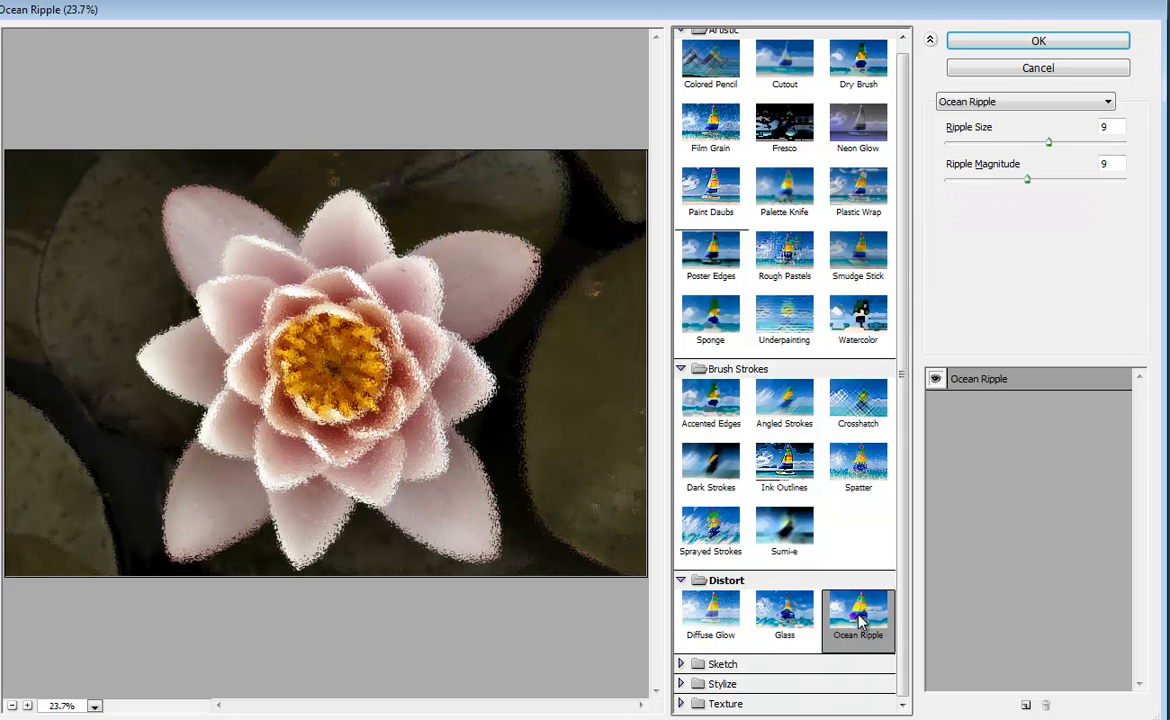
left_click(730, 664)
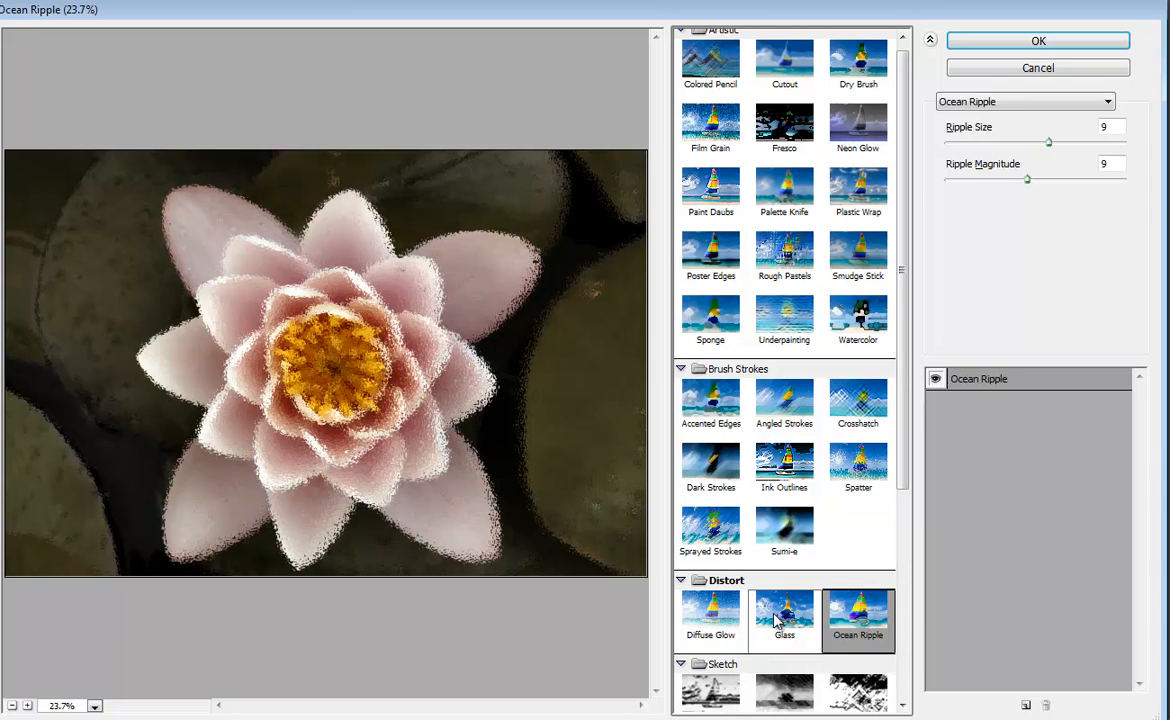
Step: Preview the Halftone Pattern sketch filter on the water lily with Size 6 and Contrast 21
scroll(780, 590, "down", 3)
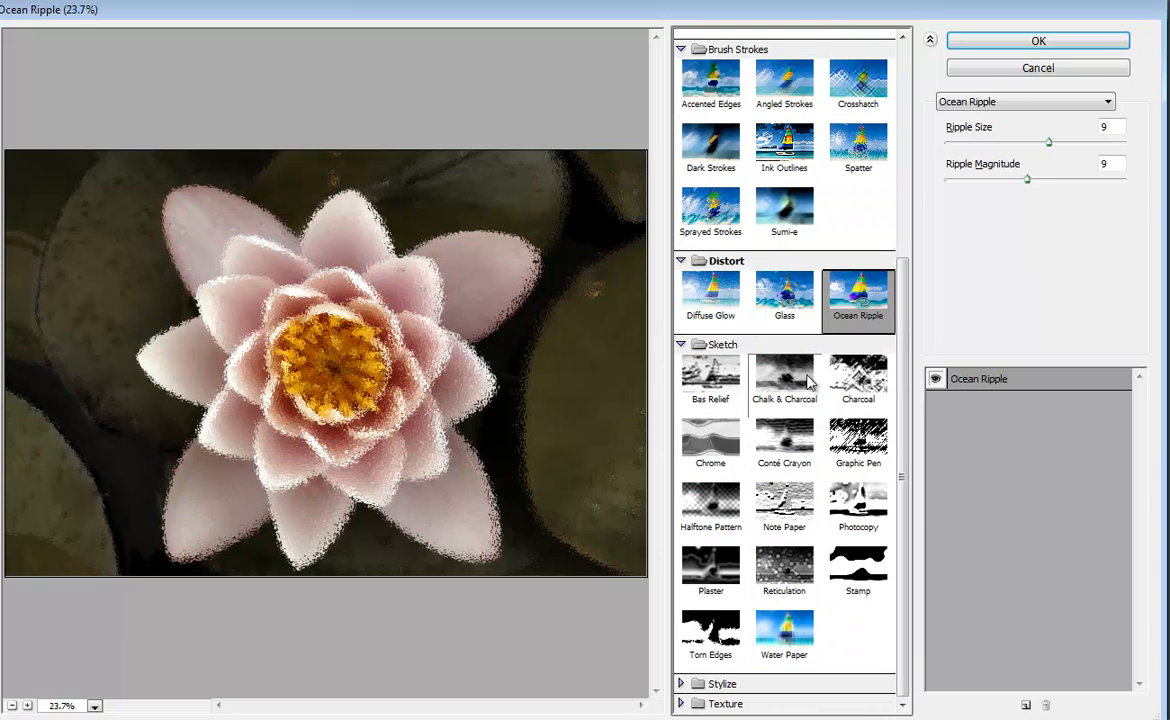
left_click(729, 487)
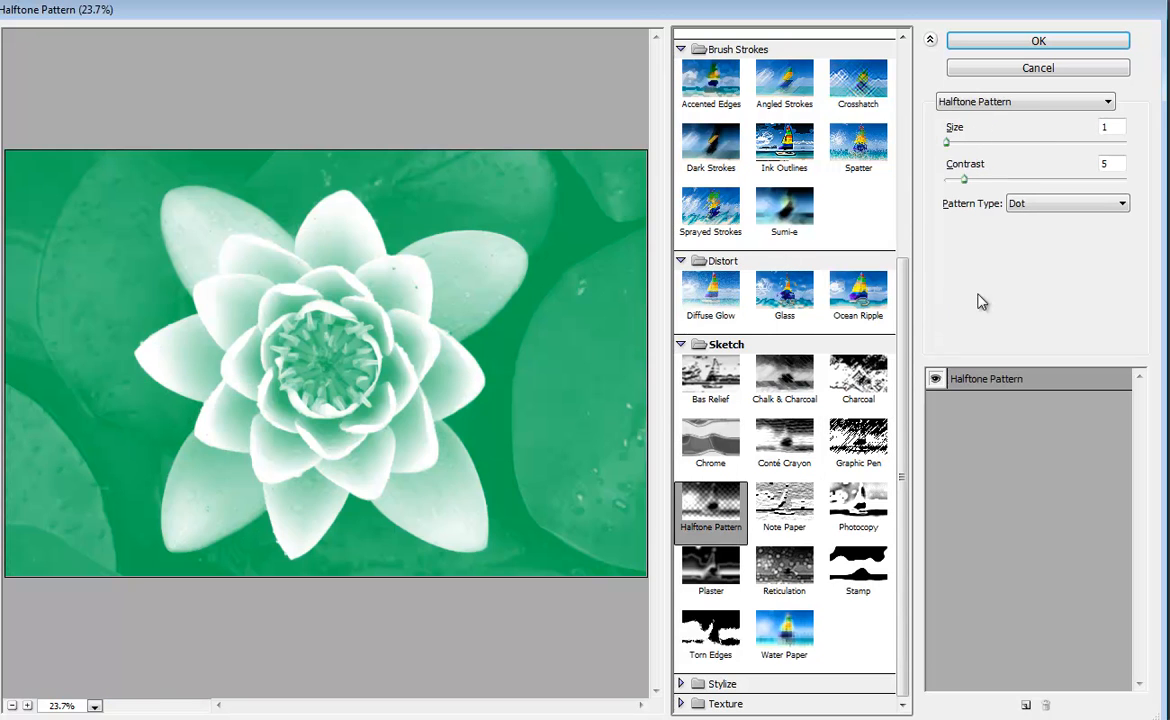
left_click(963, 142)
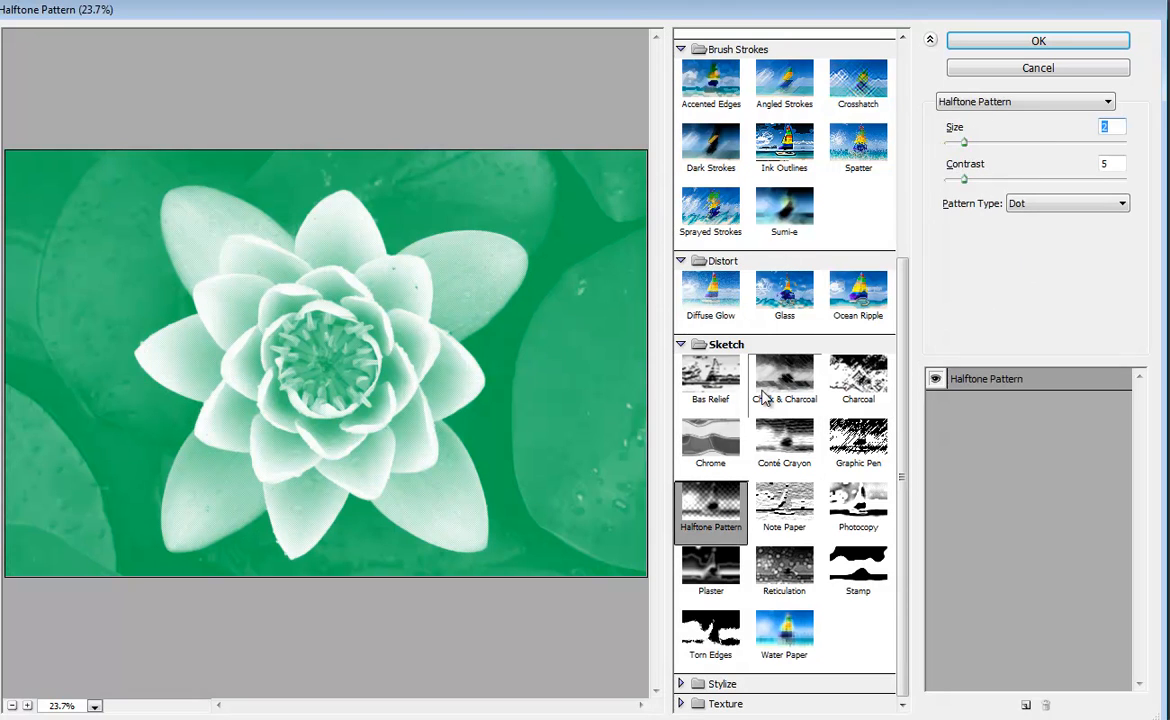
left_click(1028, 142)
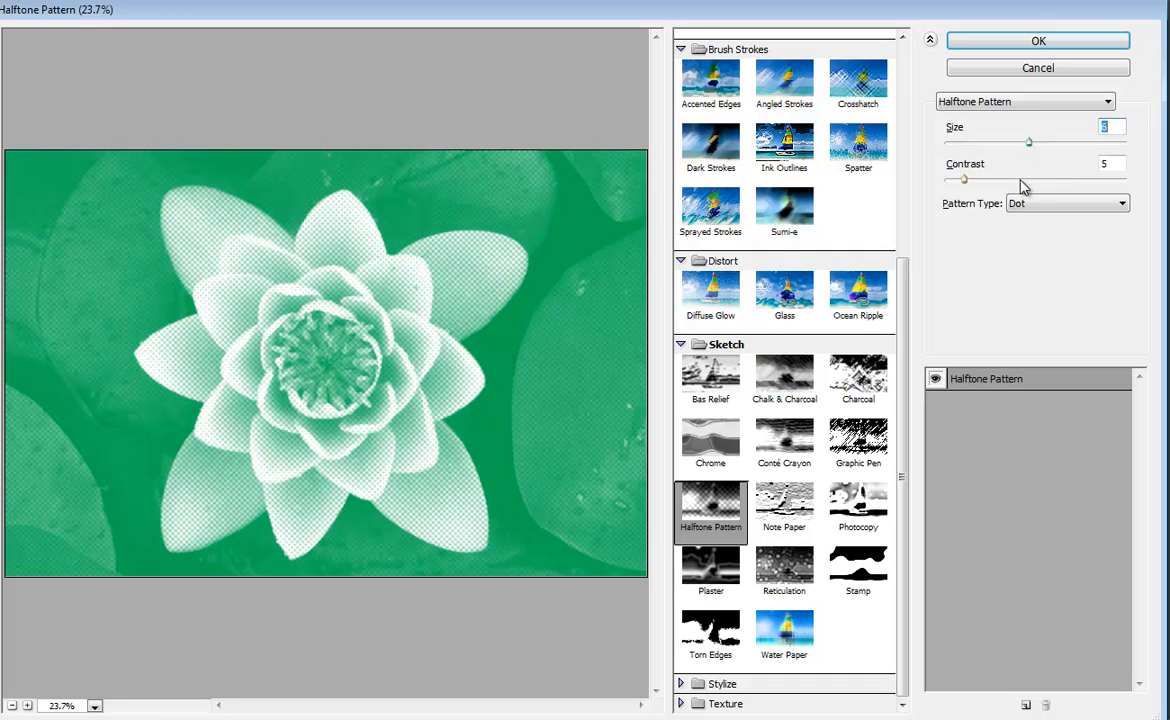
left_click(1020, 180)
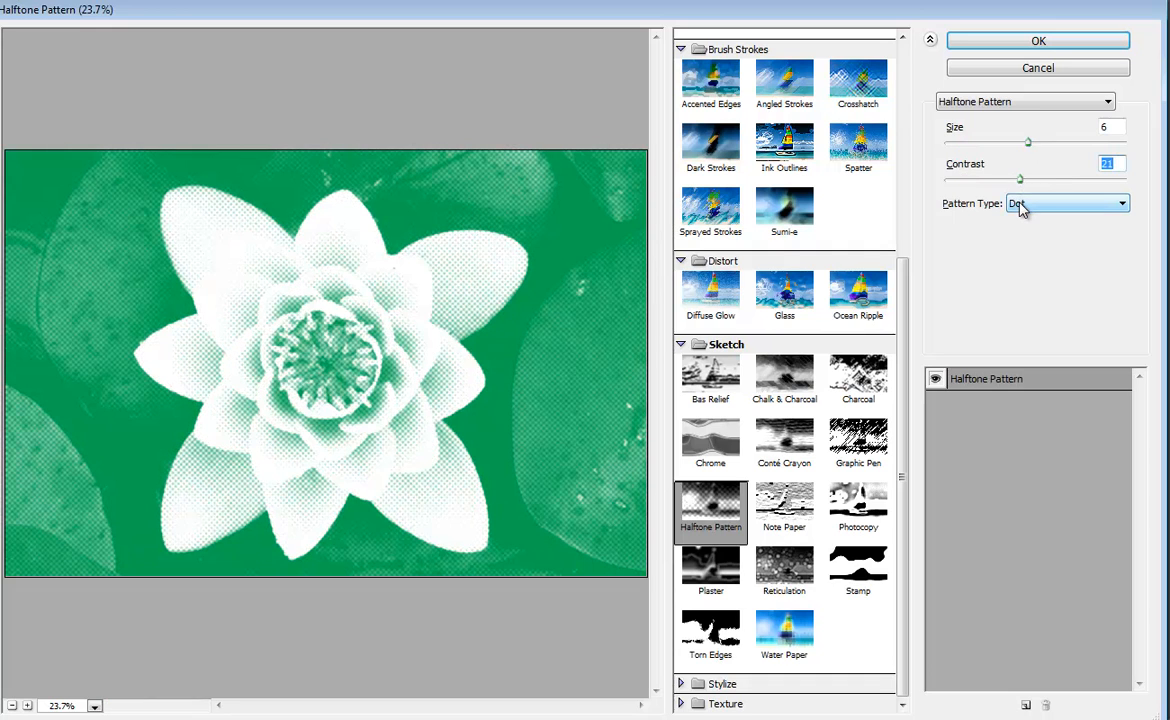
Step: Keep Halftone Pattern's type as Dot, try Contrast 34, and settle the Contrast at 23
left_click(1020, 205)
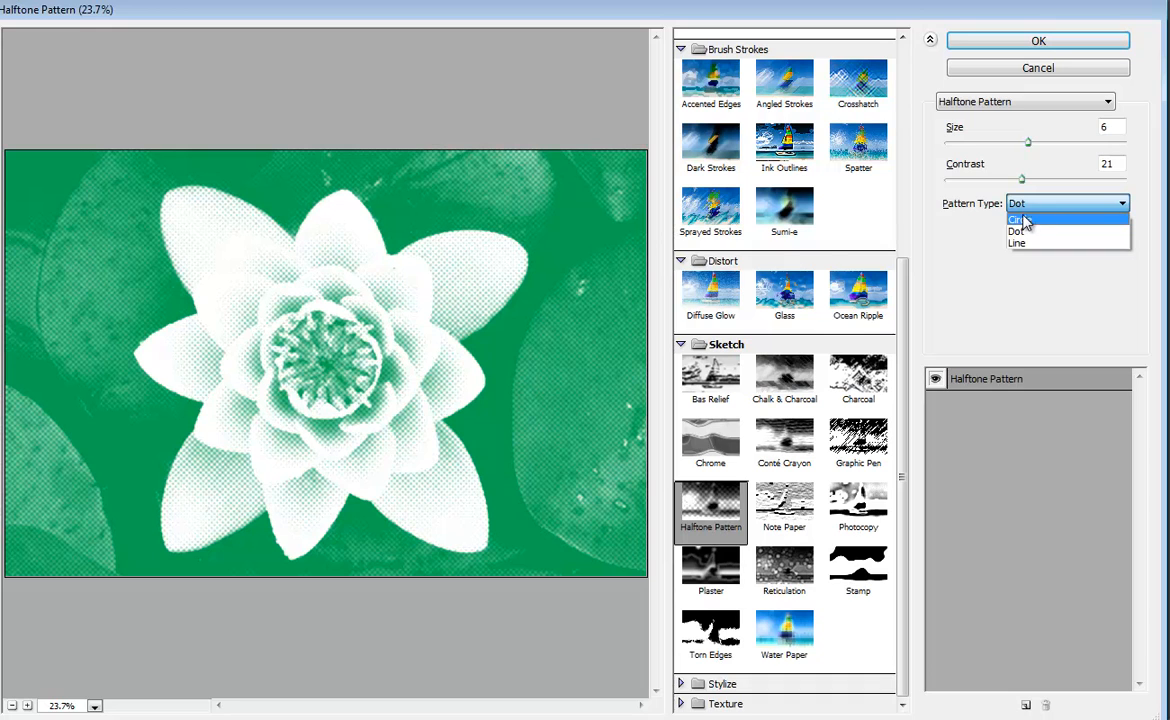
left_click(1018, 231)
left_click(1062, 180)
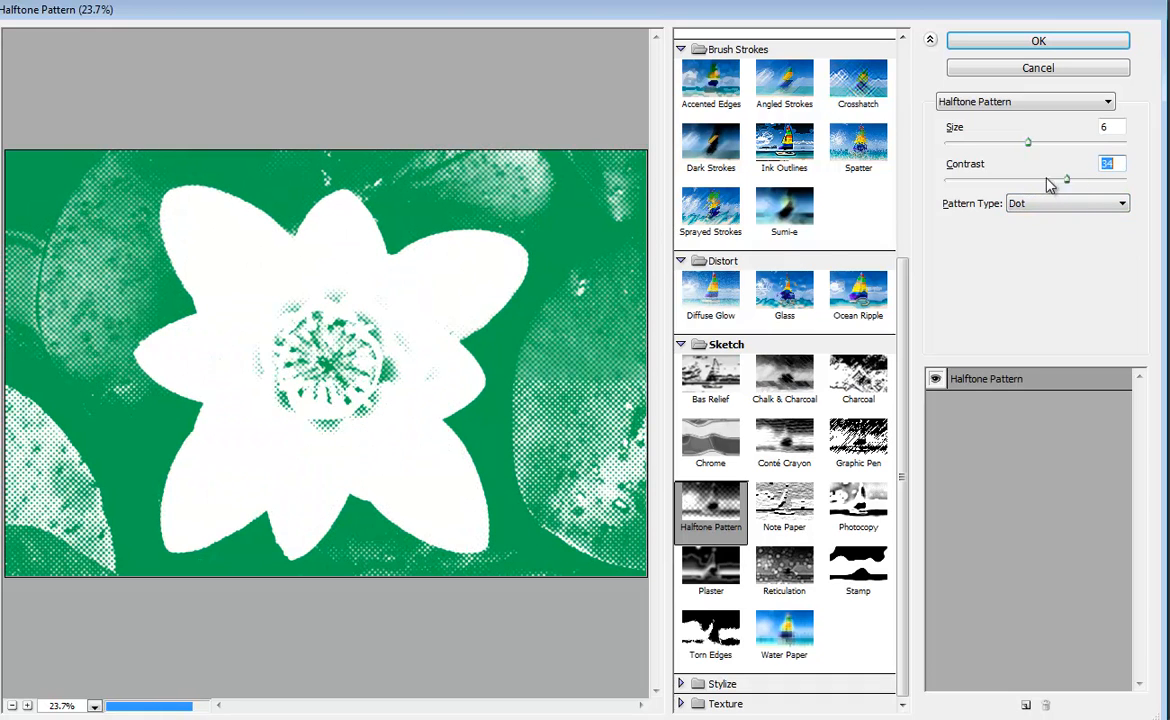
left_click(1032, 181)
left_click(1022, 100)
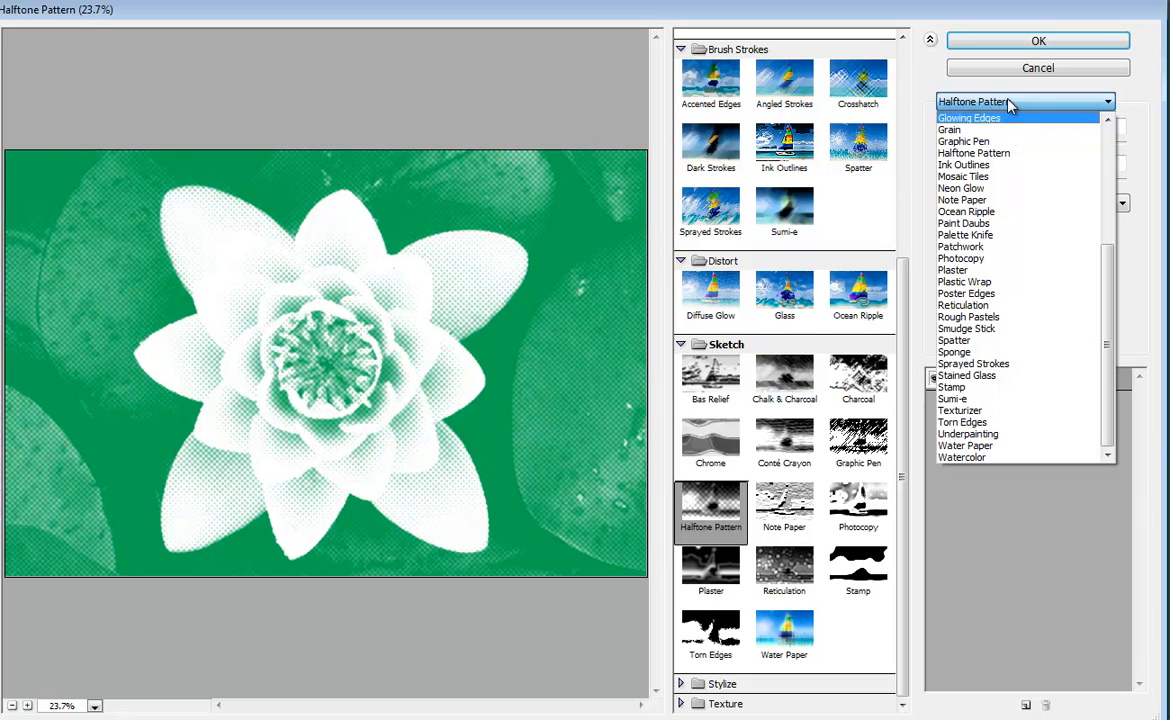
left_click(1008, 101)
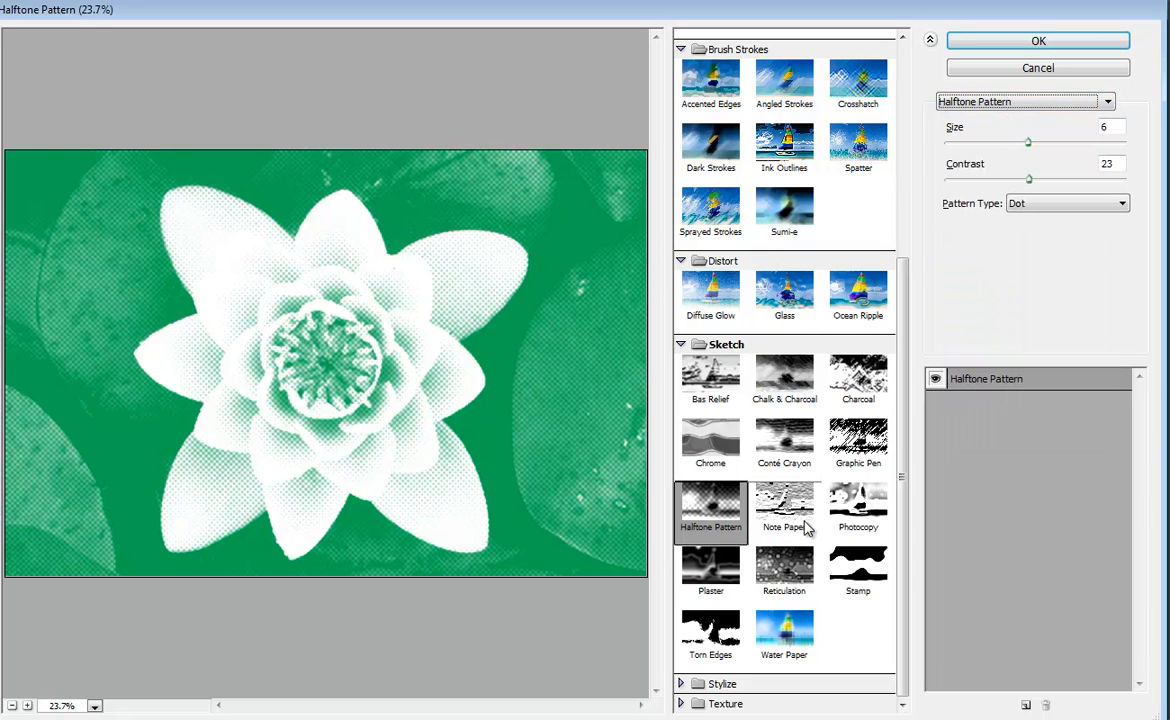
Step: Preview the Photocopy and Stamp sketch filters, and collapse the Distort and Sketch categories
left_click(864, 500)
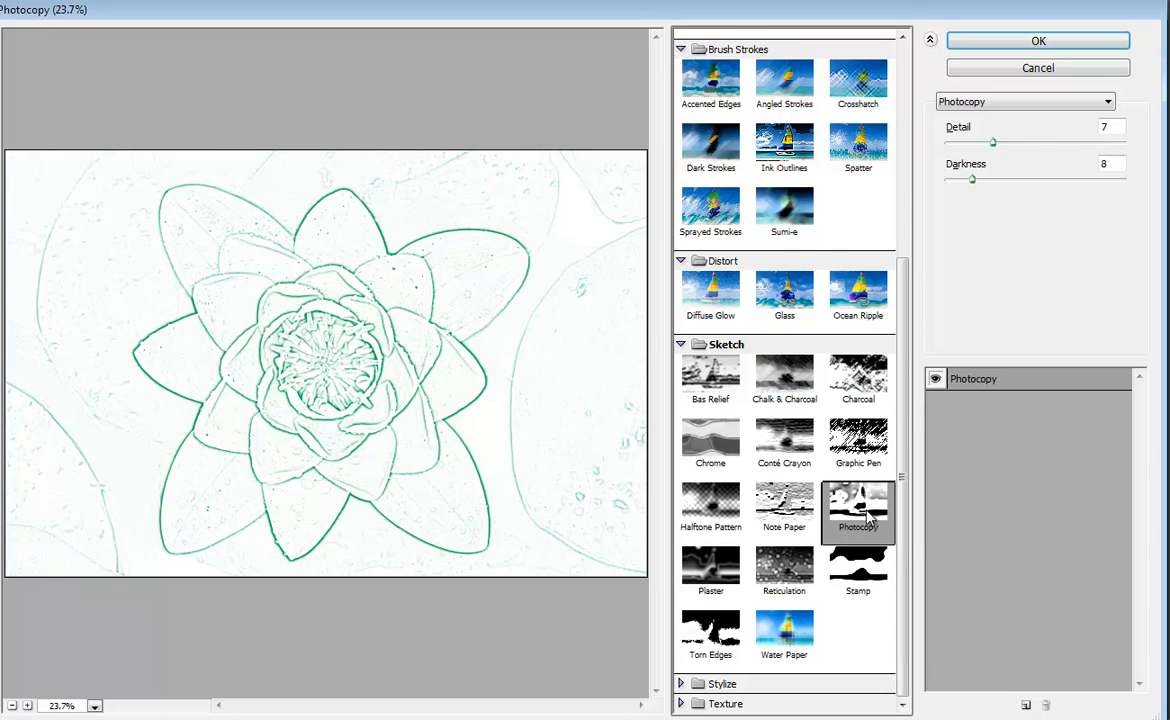
left_click(860, 572)
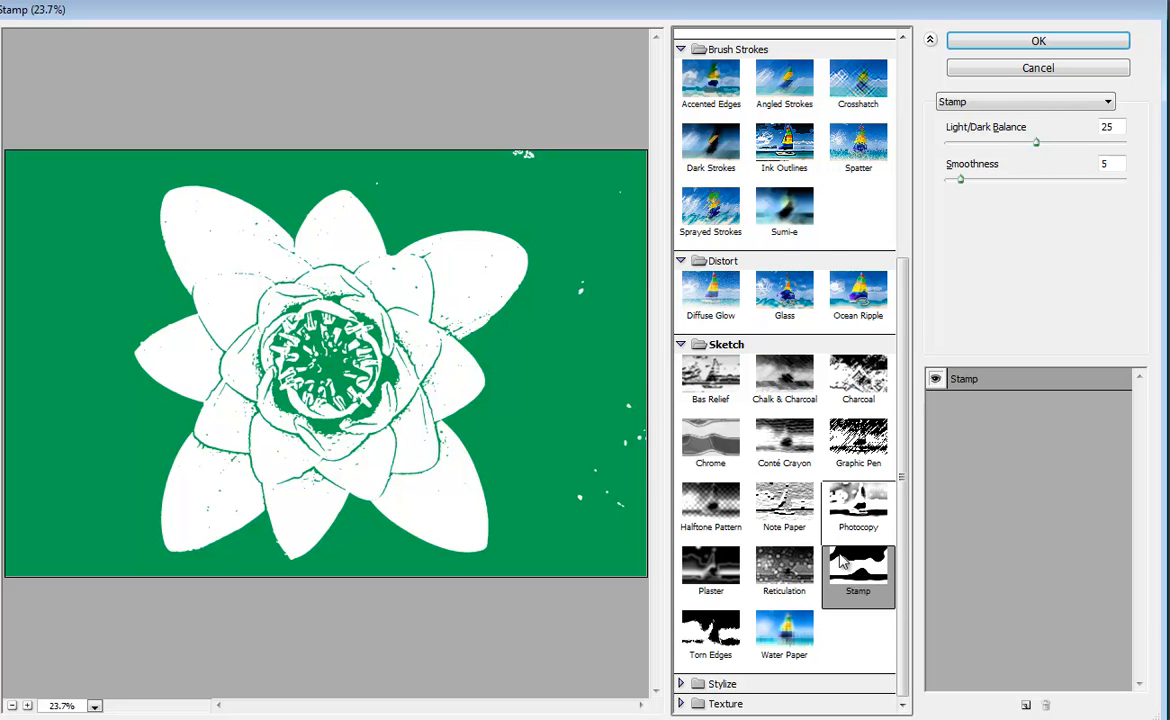
left_click(682, 261)
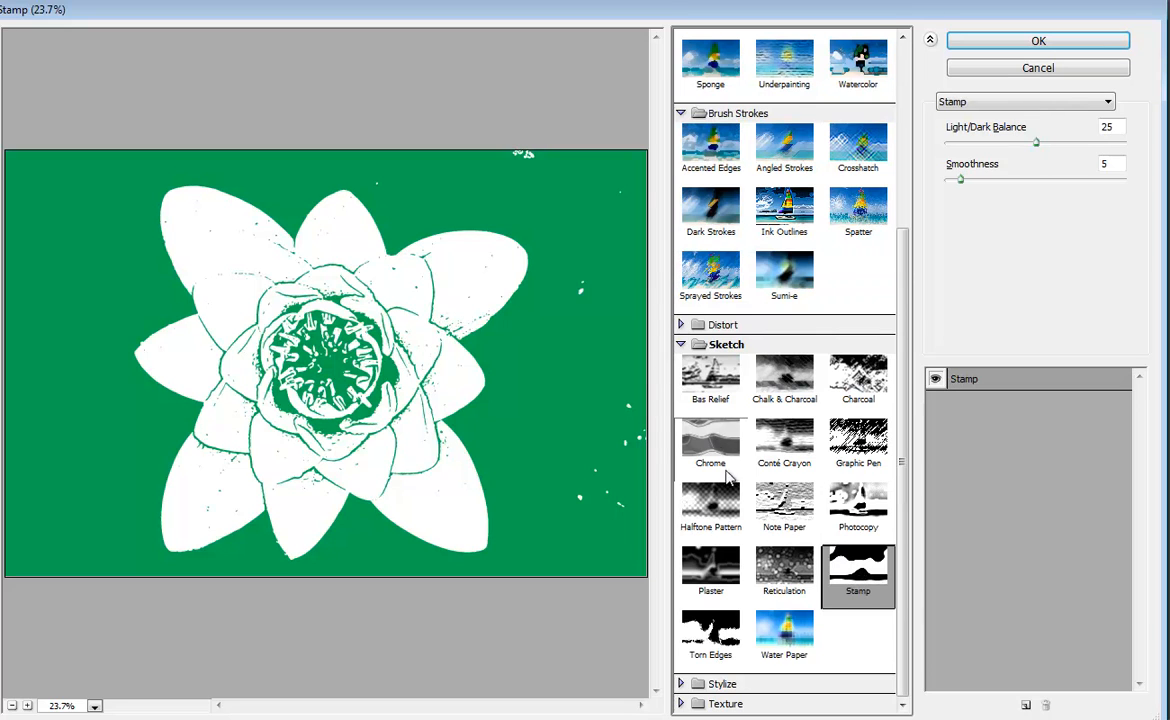
left_click(681, 344)
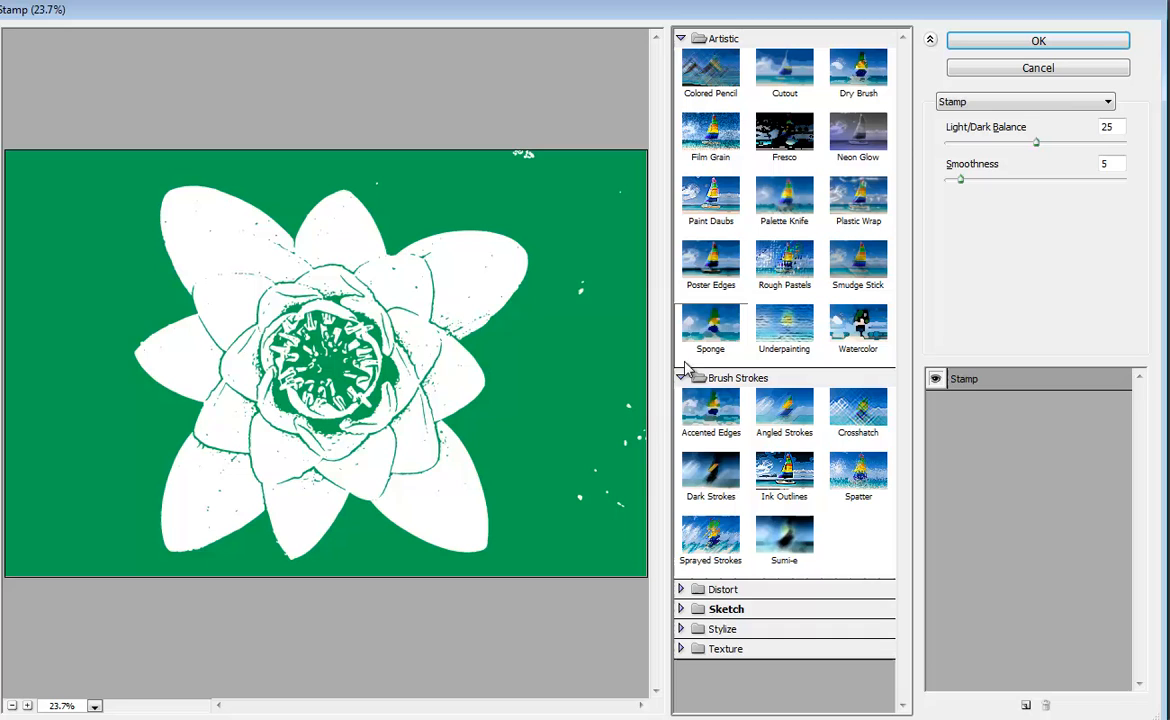
Step: Expand the Distort and Stylize categories and preview the Glowing Edges filter on the water lily
left_click(752, 589)
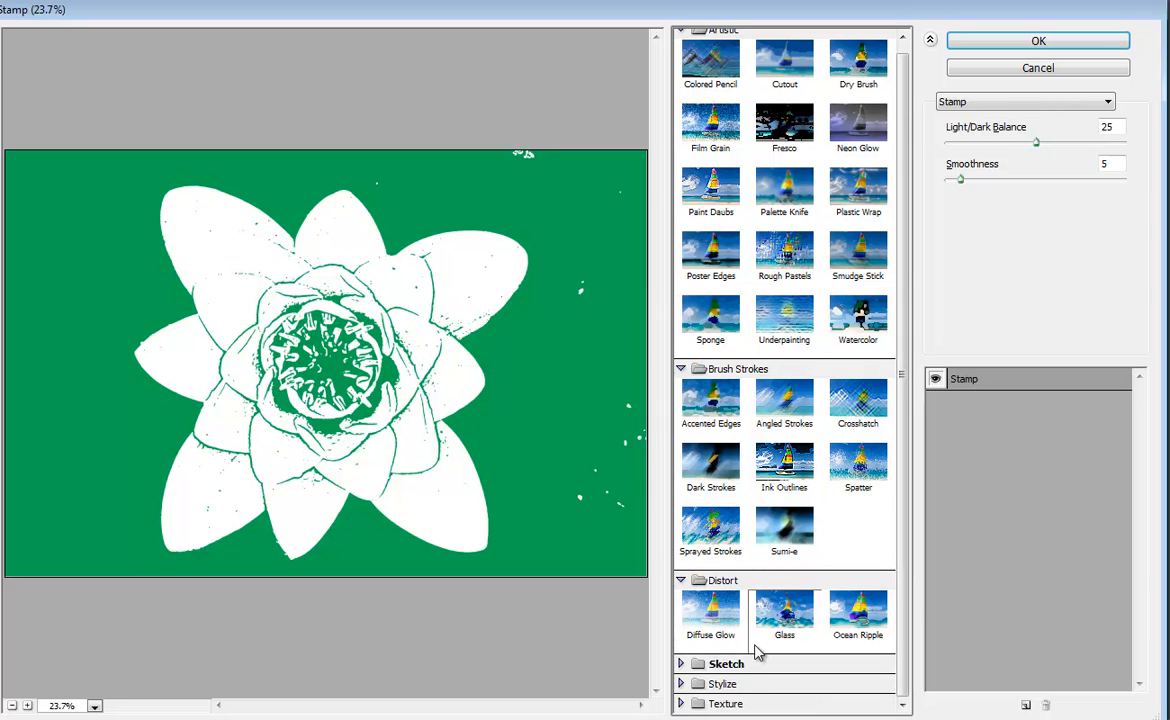
left_click(770, 684)
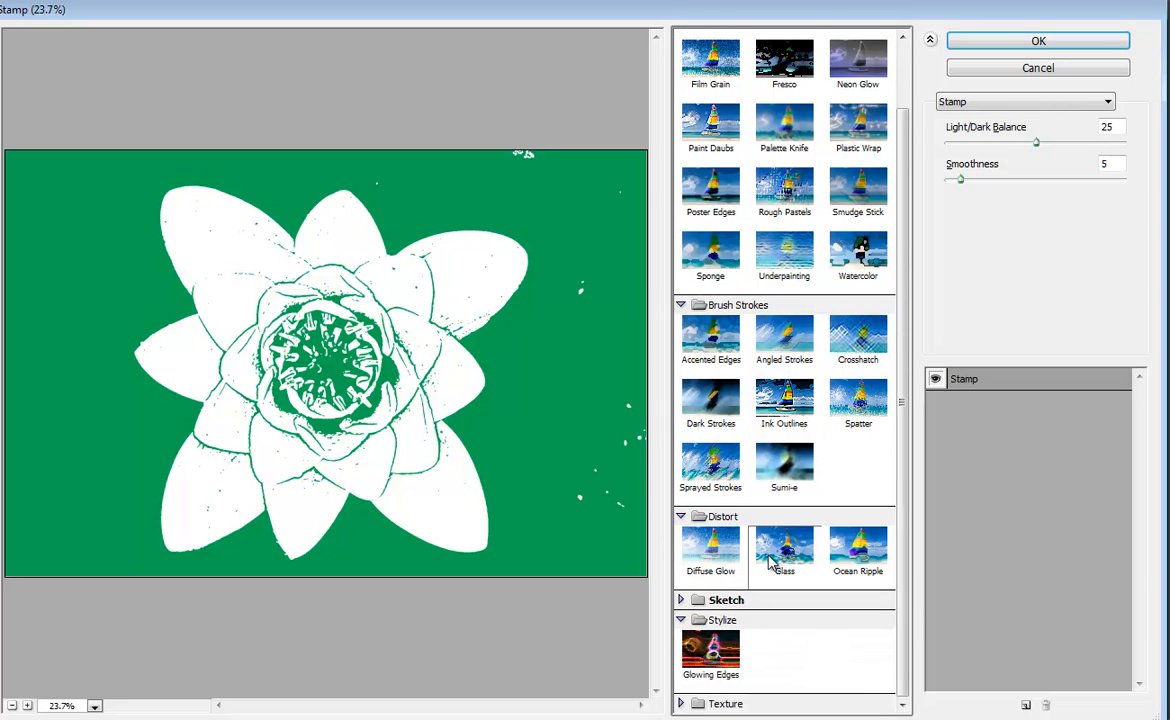
left_click(711, 652)
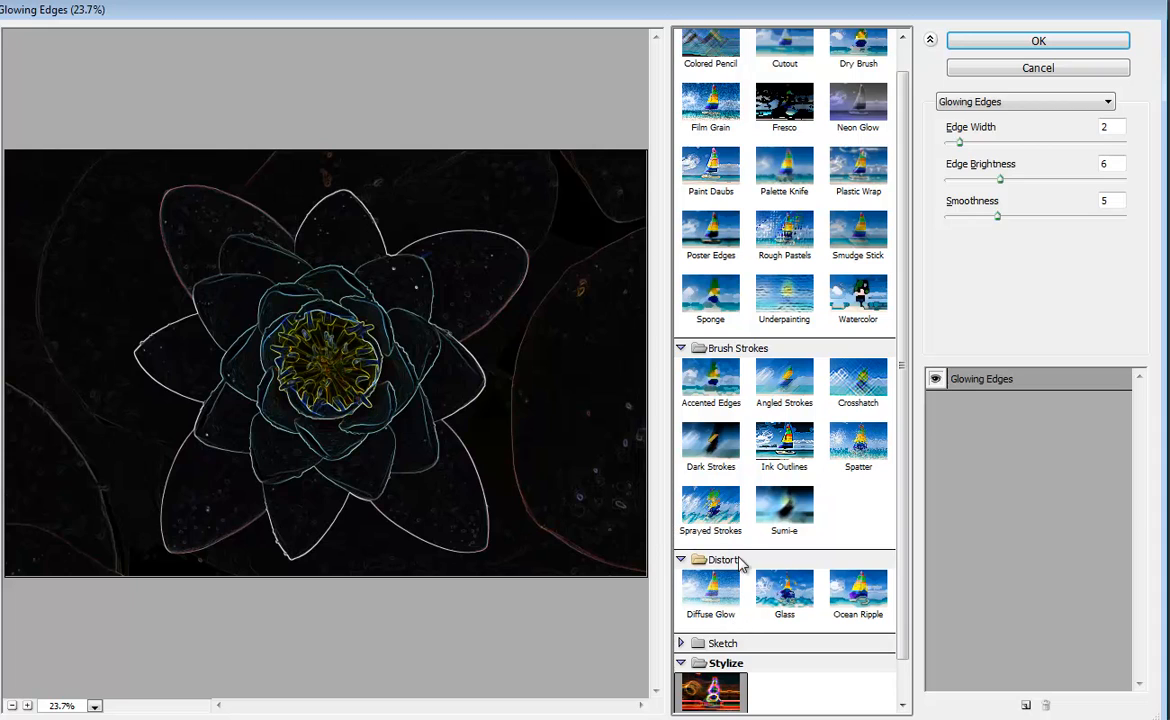
Step: Expand the Texture category and preview the Craquelure filter on the water lily
scroll(896, 587, "down", 1)
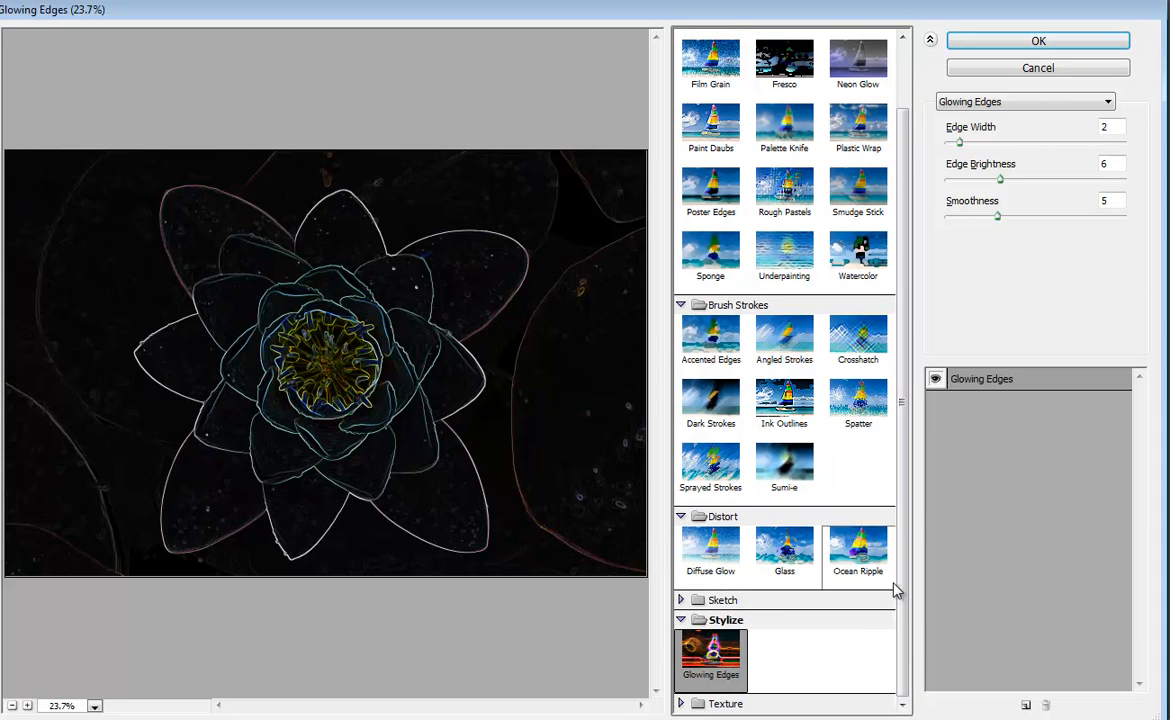
scroll(744, 705, "down", 1)
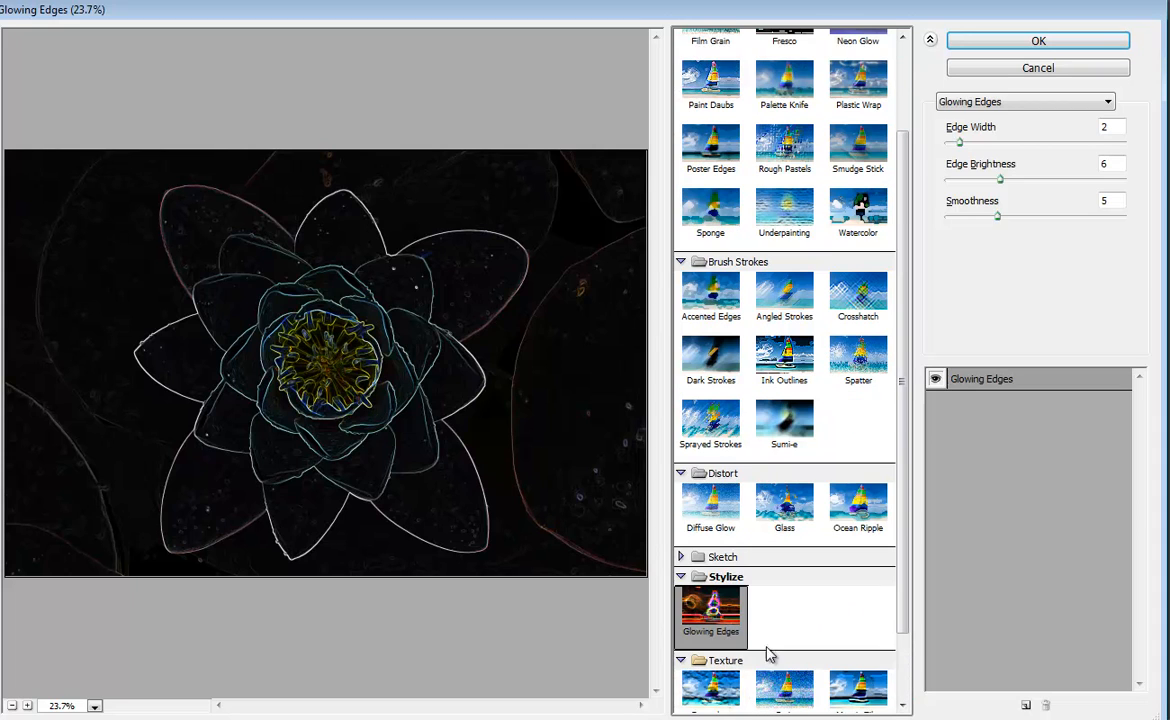
left_click(711, 688)
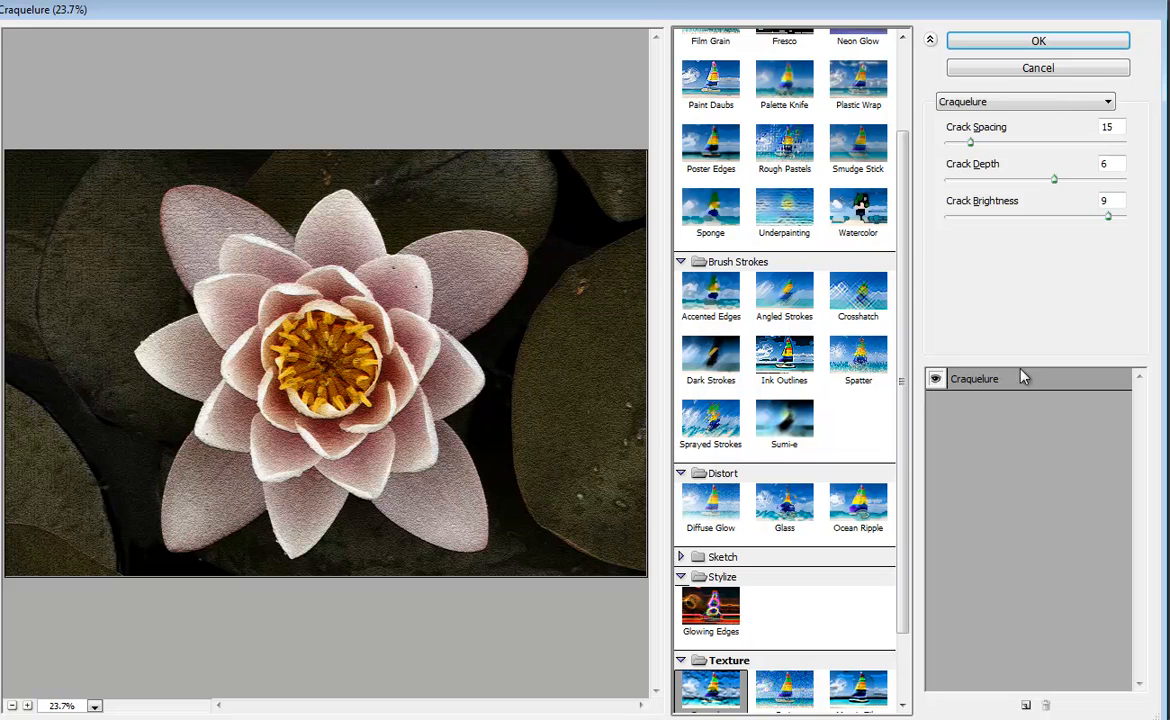
left_click(1024, 103)
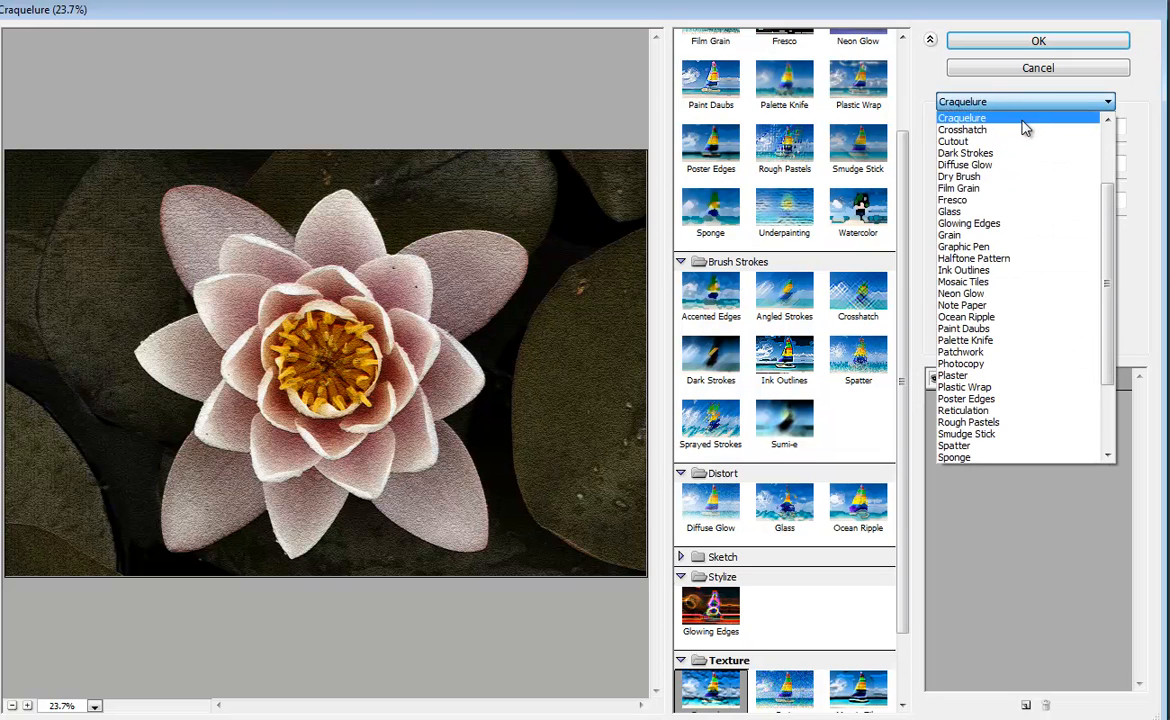
left_click(1023, 120)
Step: Set Craquelure's Crack Spacing to 61 and inspect the flower's centre at 50% magnification
left_click_drag(968, 143, 1057, 147)
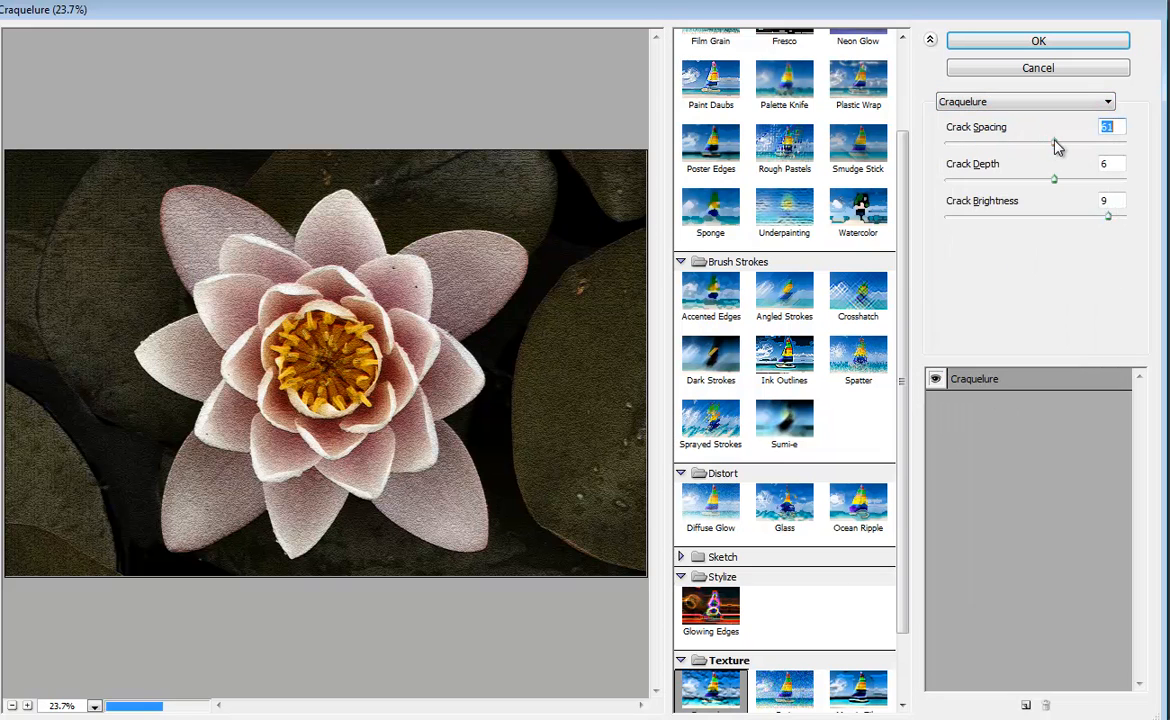
key("ctrl")
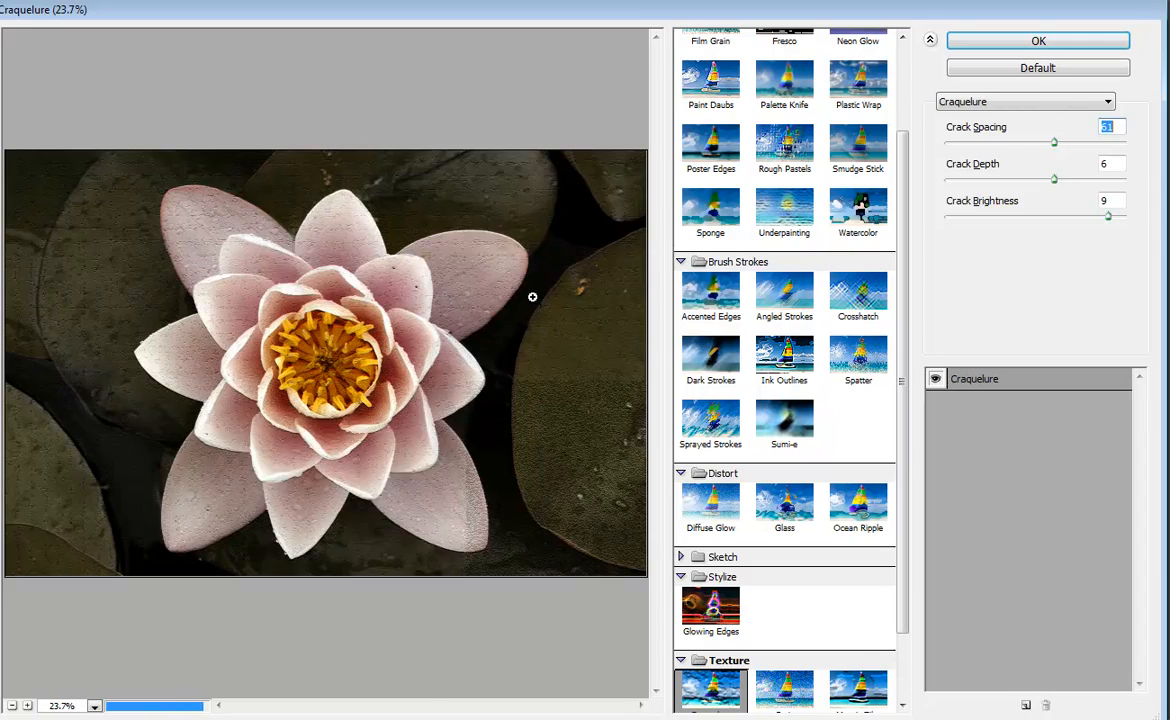
left_click(532, 297, "ctrl")
left_click(534, 295, "ctrl")
left_click_drag(473, 313, 636, 291)
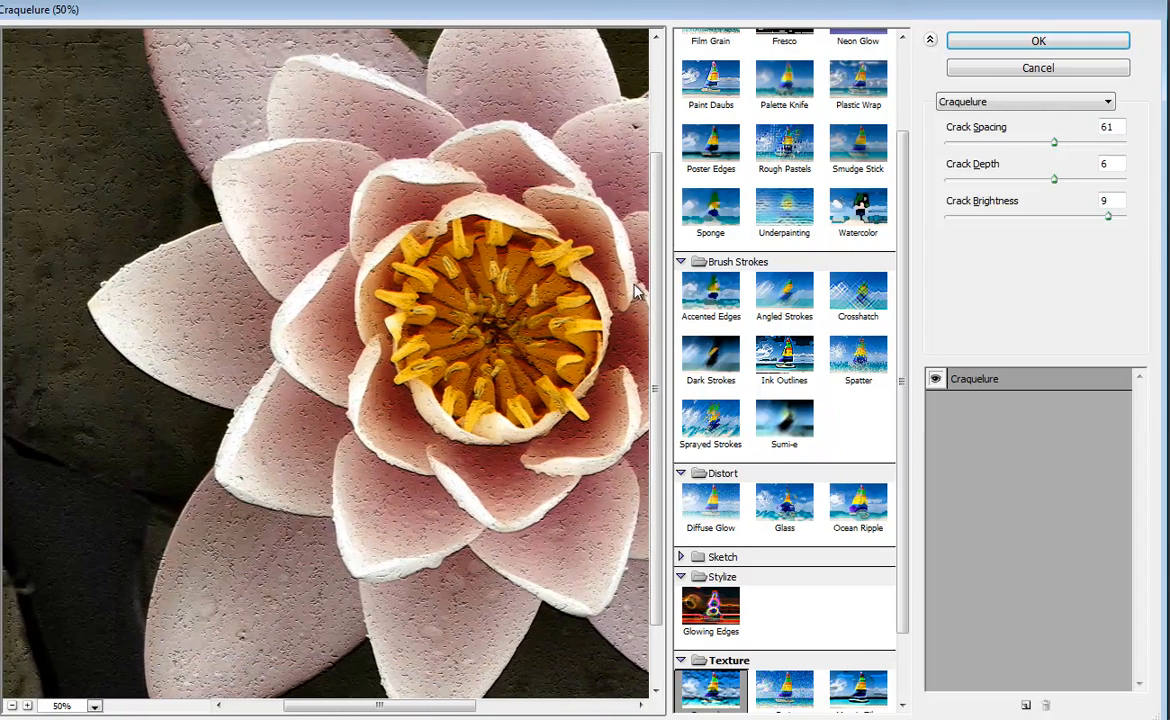
Step: Try a stronger Craquelure effect with Crack Spacing 84, Crack Depth 10 and Crack Brightness 8
left_click_drag(1056, 143, 1098, 144)
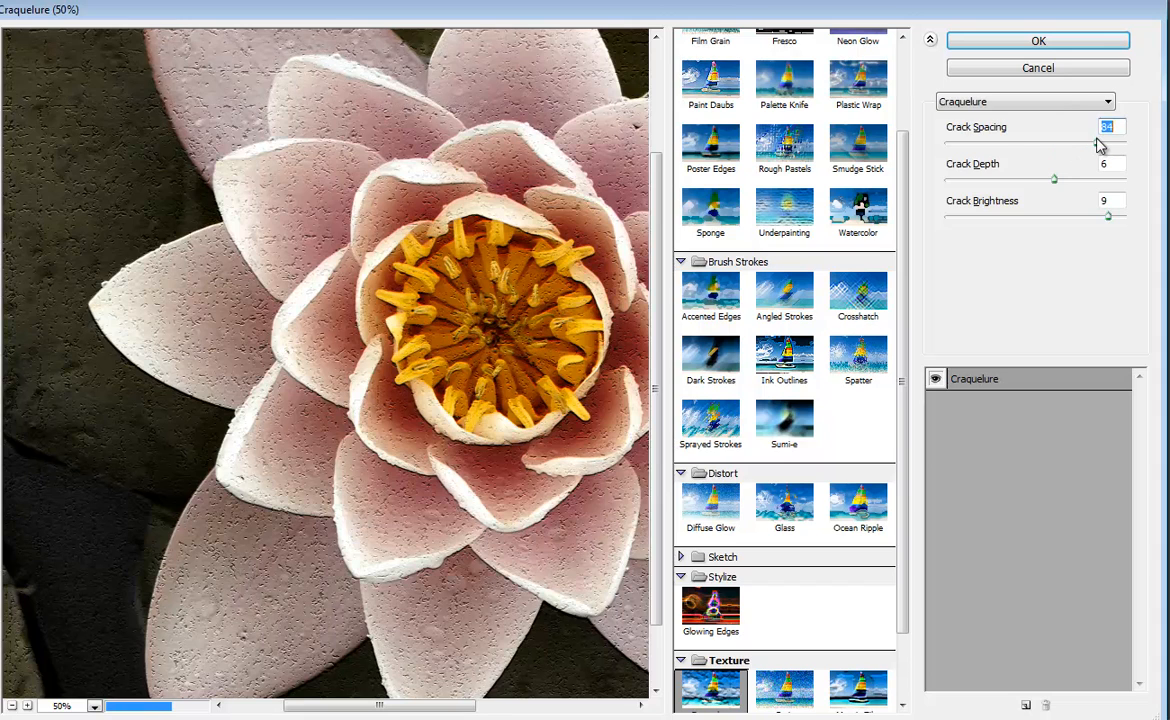
left_click_drag(1054, 179, 1126, 185)
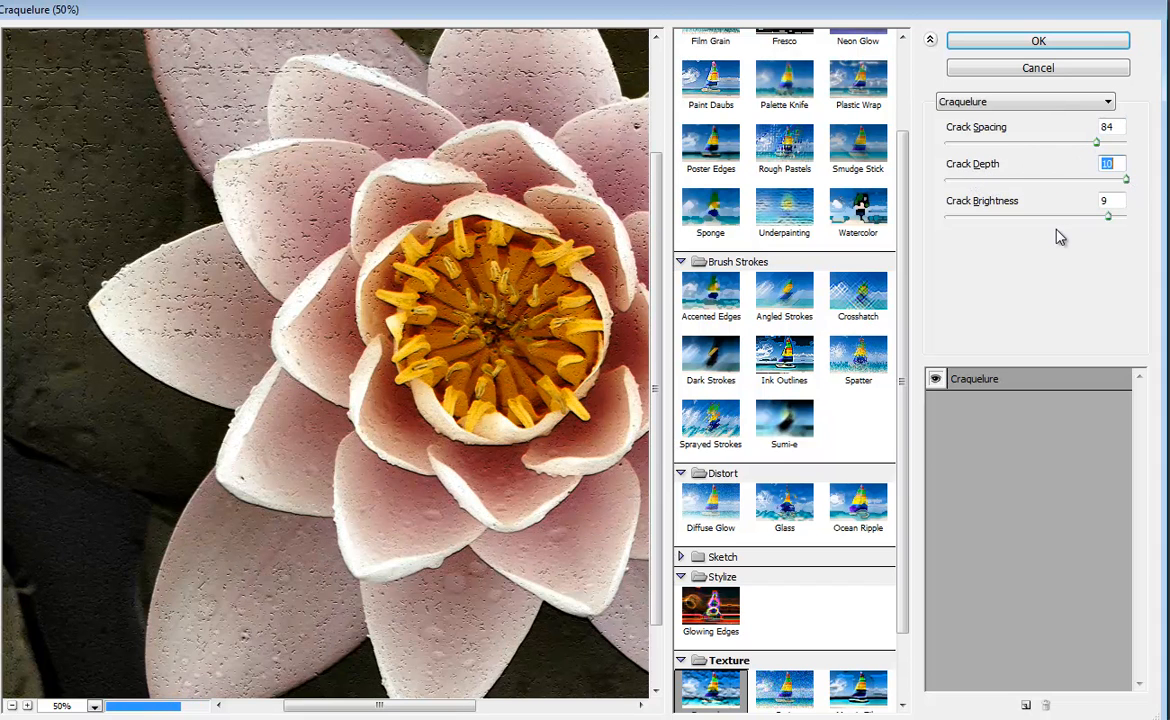
mouse_move(1080, 218)
left_mouse_down()
mouse_move(1000, 225)
mouse_move(1086, 222)
left_mouse_up()
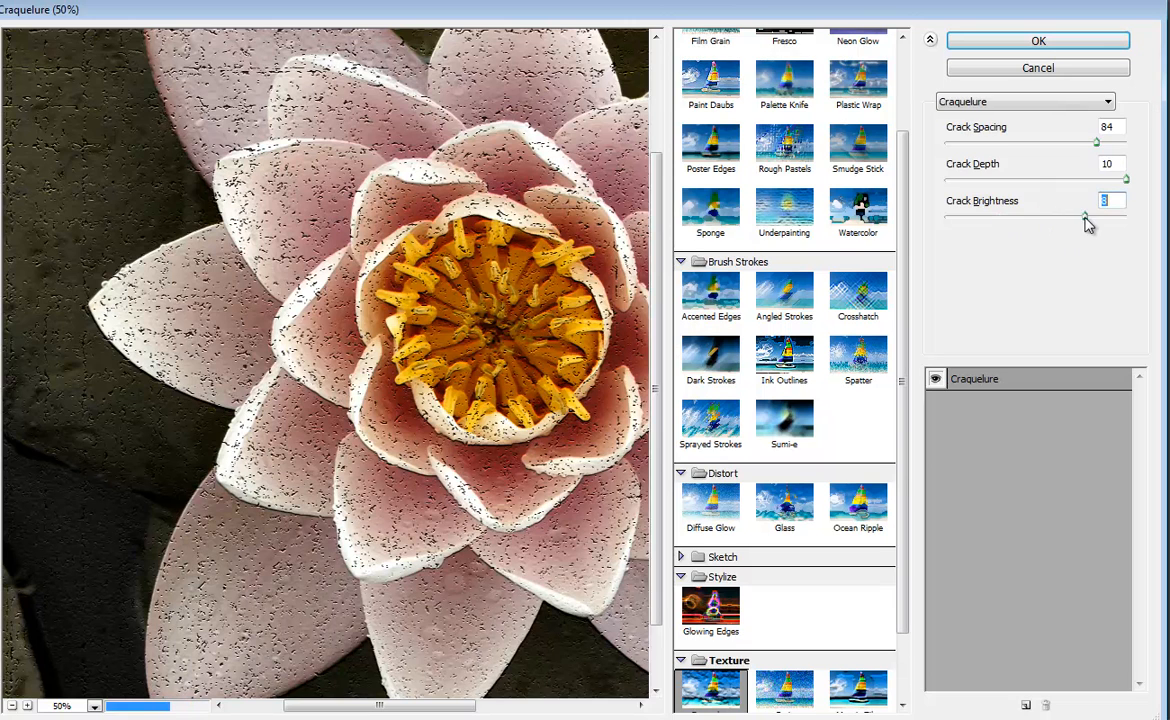
Step: Reduce Craquelure's Crack Spacing to 61 and Crack Depth to 6, and inspect the petals
left_click(1055, 143)
left_click(1055, 180)
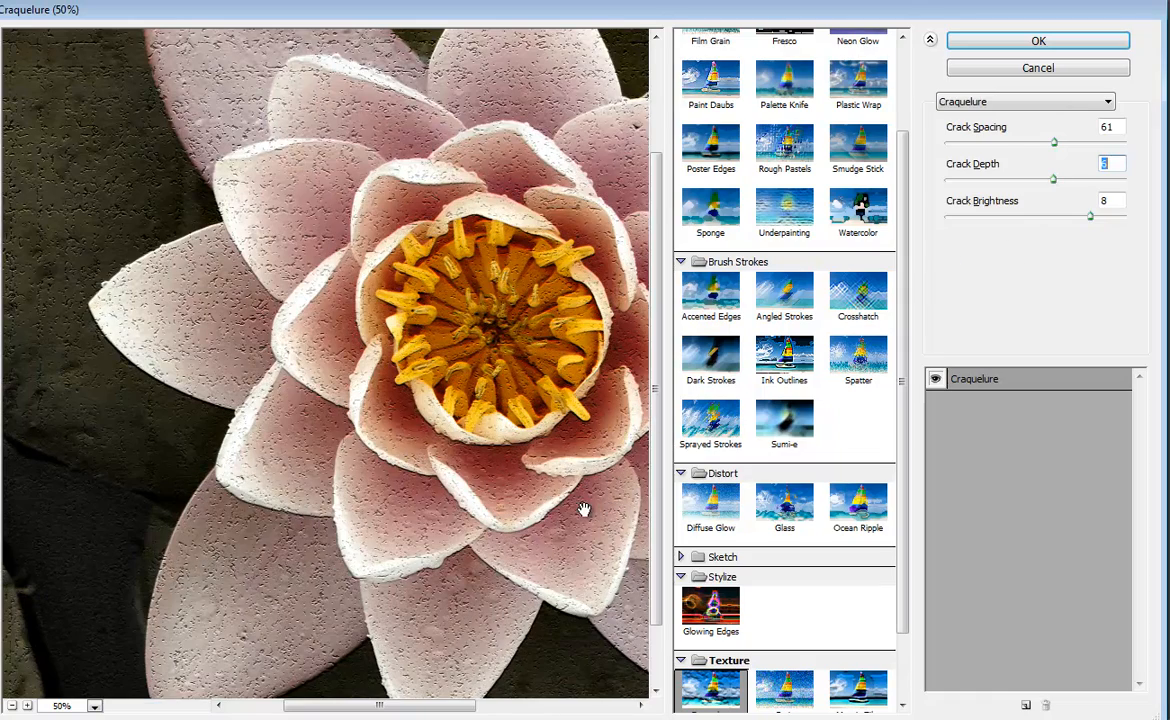
scroll(584, 510, "down", 2)
scroll(584, 510, "up", 3)
Step: Preview the Grain, Mosaic Tiles, Patchwork and Stained Glass texture filters one after another on the water lily
left_click(784, 688)
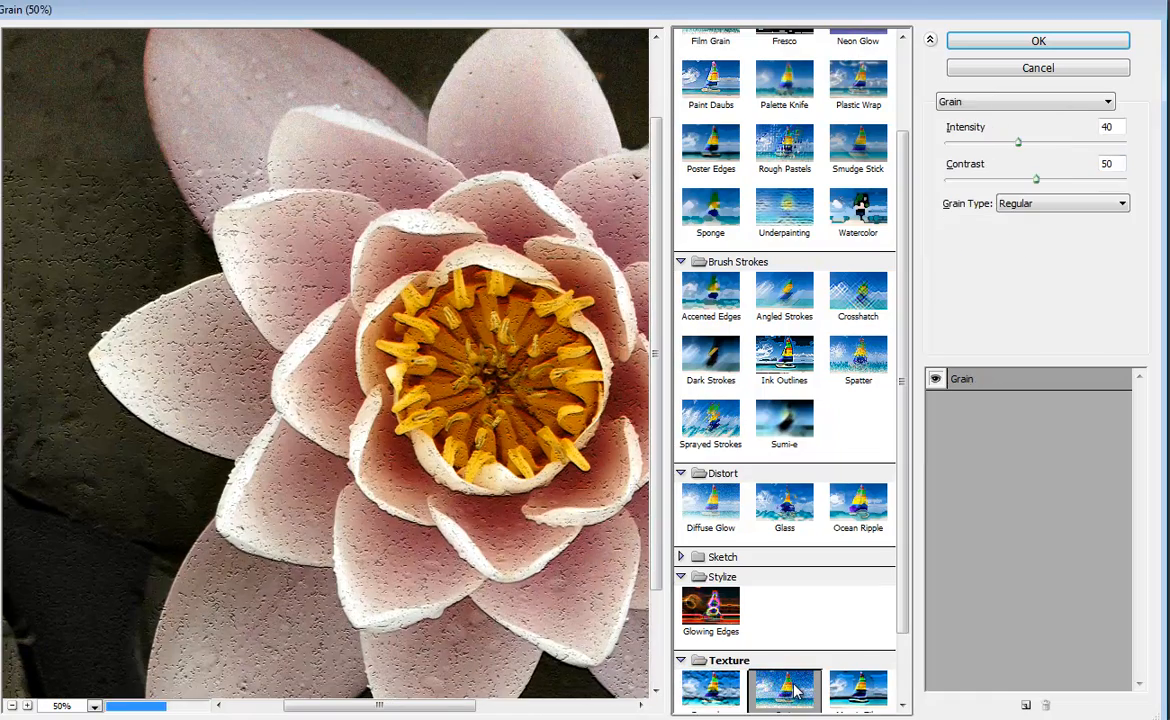
left_click_drag(901, 624, 906, 690)
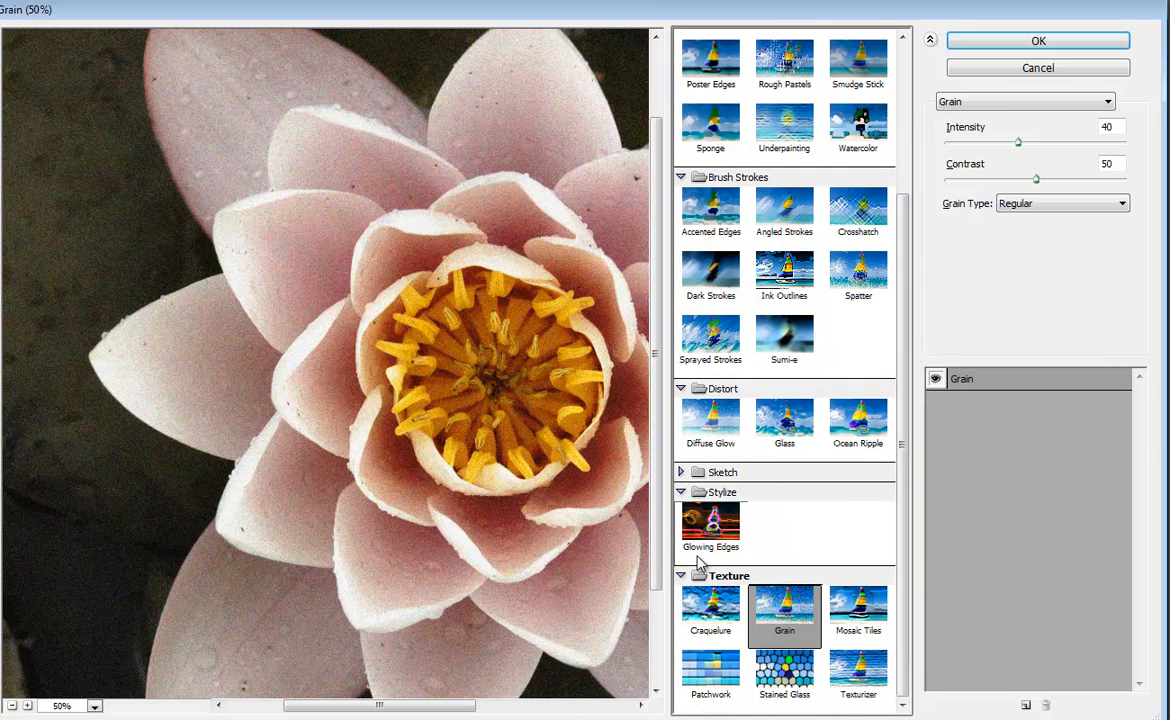
left_click(840, 597)
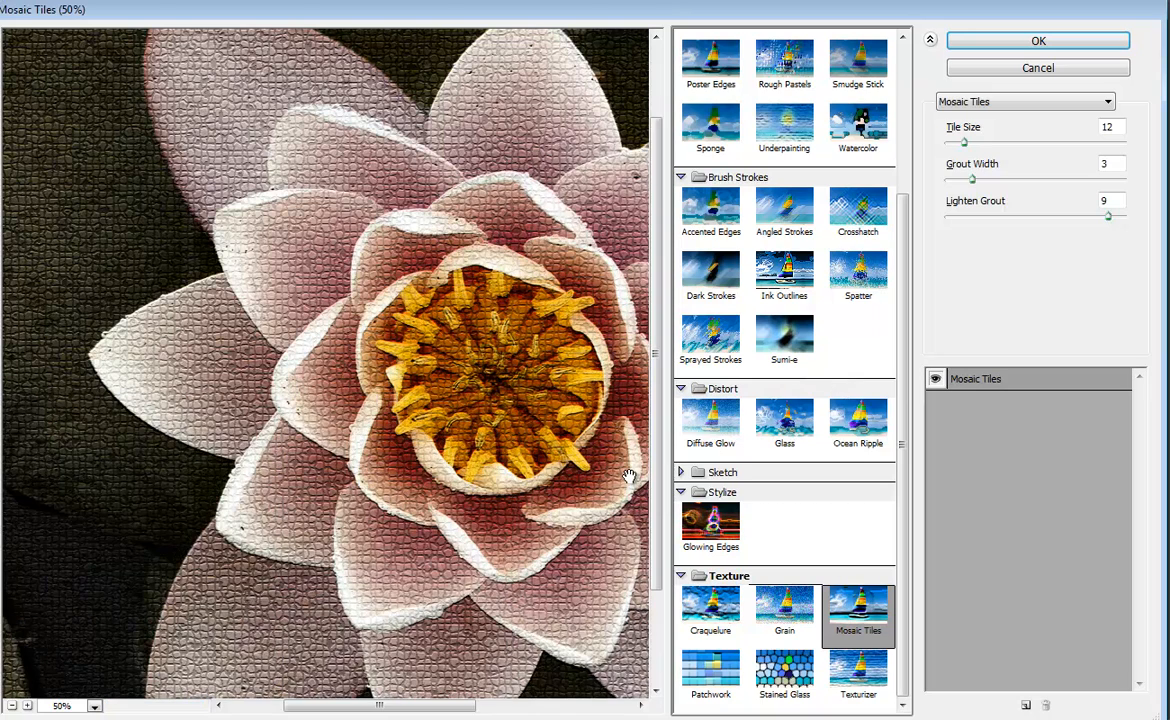
left_click(710, 668)
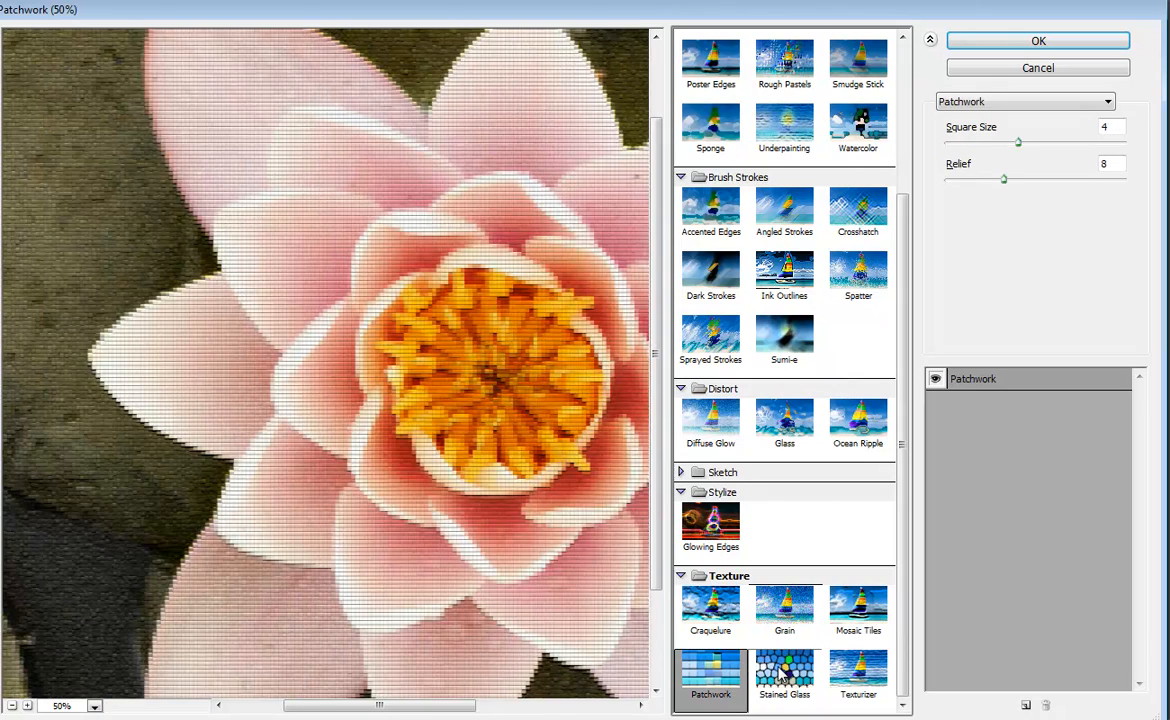
left_click(785, 678)
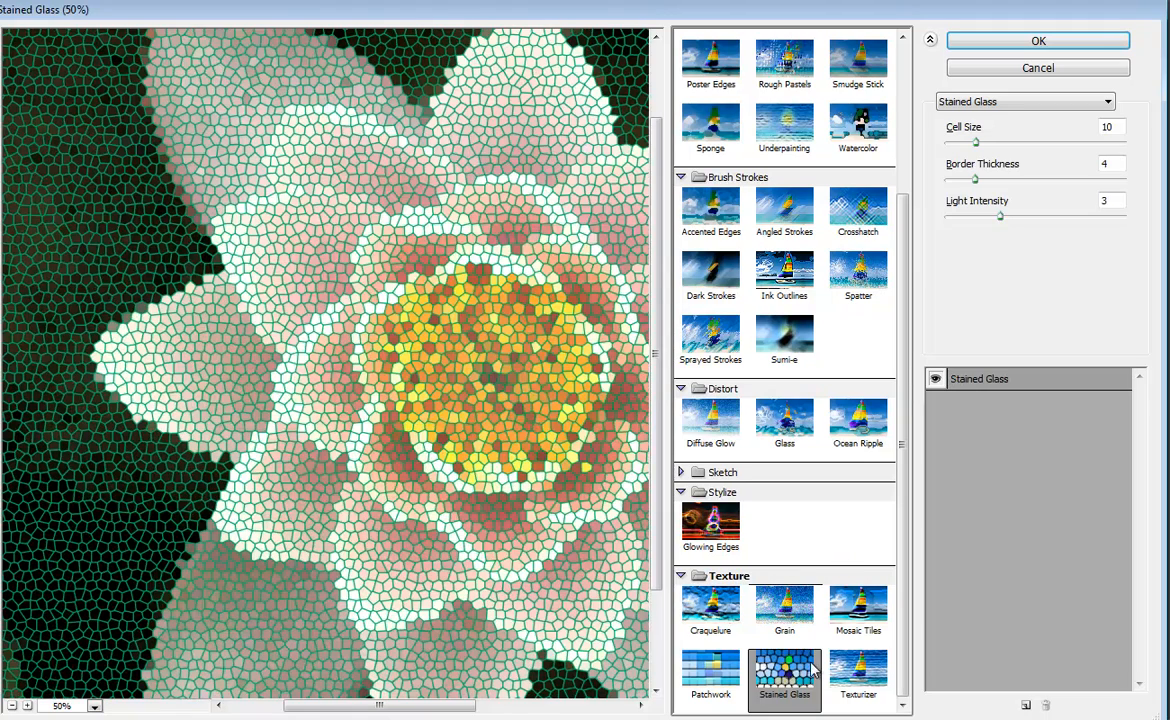
Step: Select the Texturizer filter for the water lily and set its texture to Burlap
left_click(855, 672)
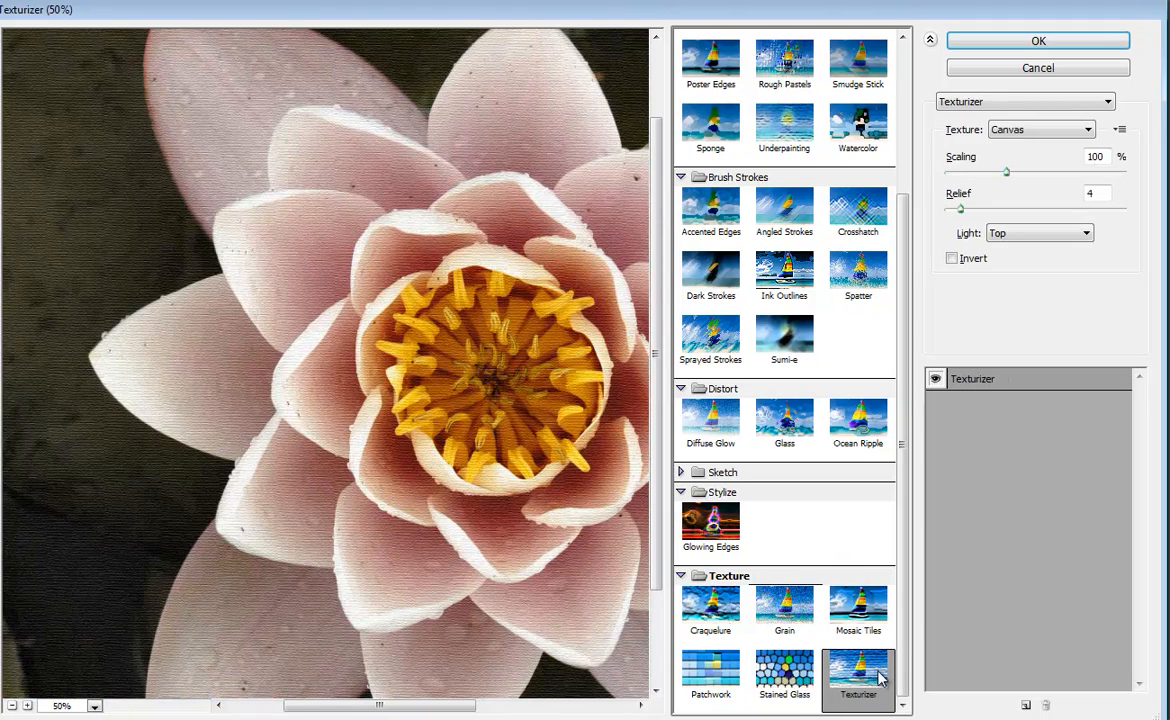
left_click(1047, 132)
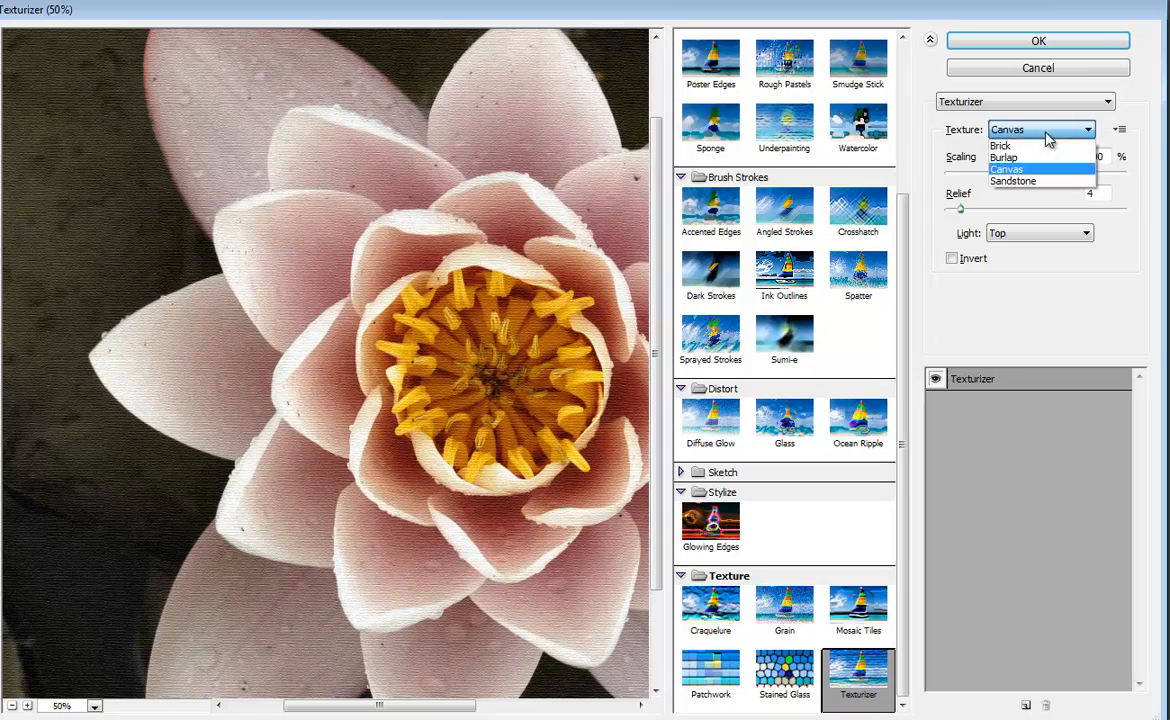
left_click(1040, 158)
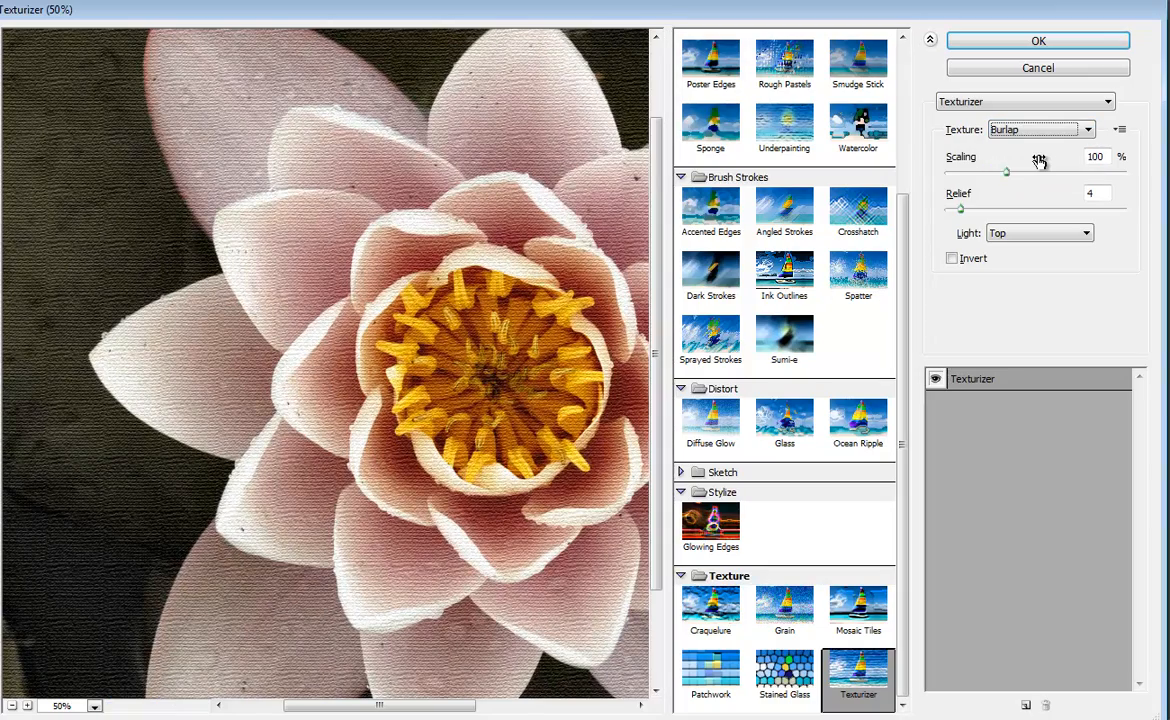
Step: Try a Texturizer Scaling of 154% on the water lily, and leave the Filter Gallery without applying it
left_click_drag(1007, 173, 1071, 173)
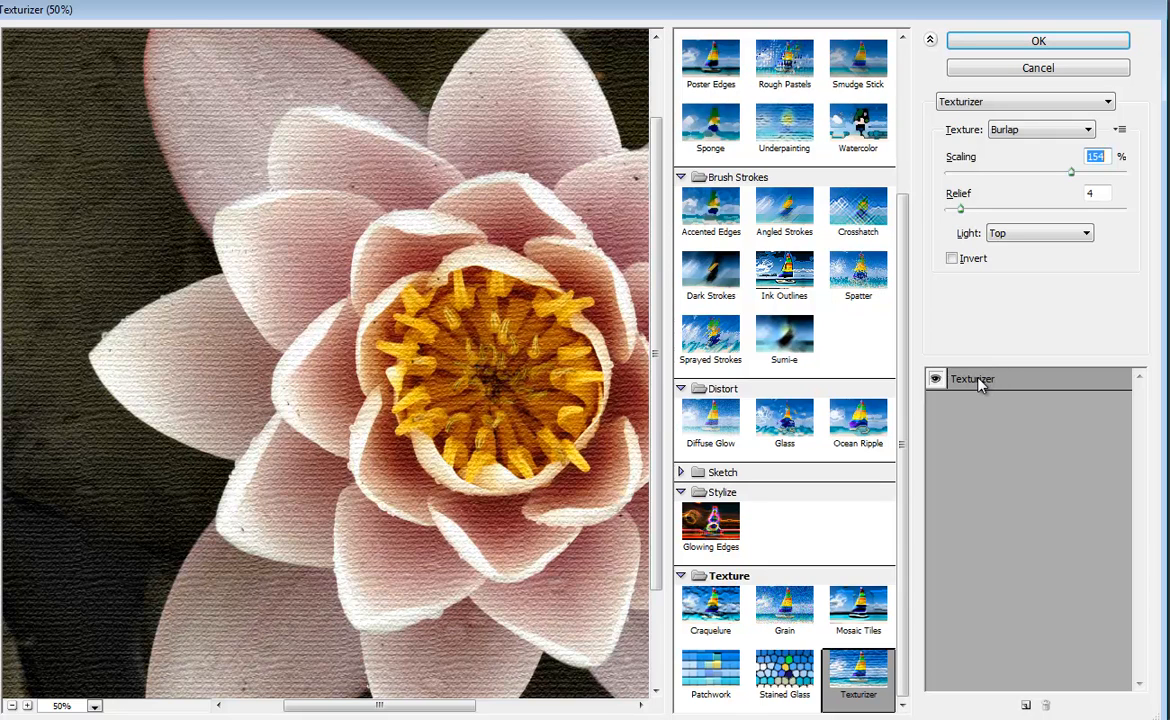
left_click(988, 70)
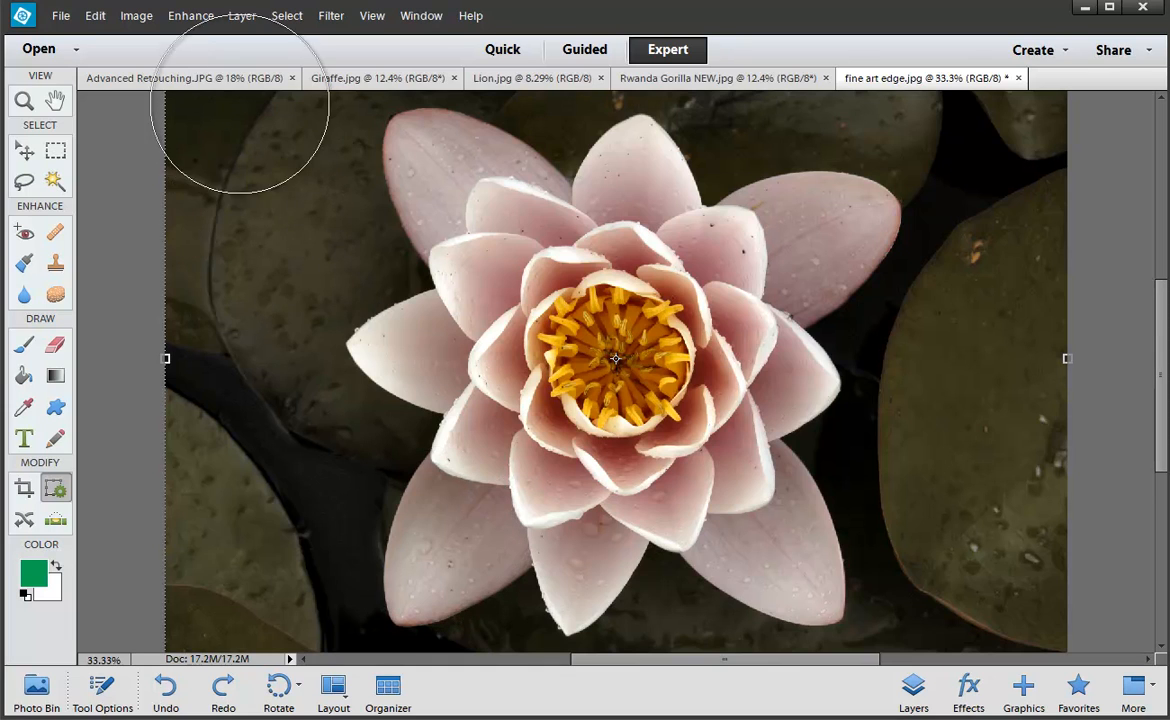
Step: Bring up the Advanced Retouching.JPG cheetah photo, undo a trial Recompose stroke, and show the Recompose tool's options
left_click(219, 78)
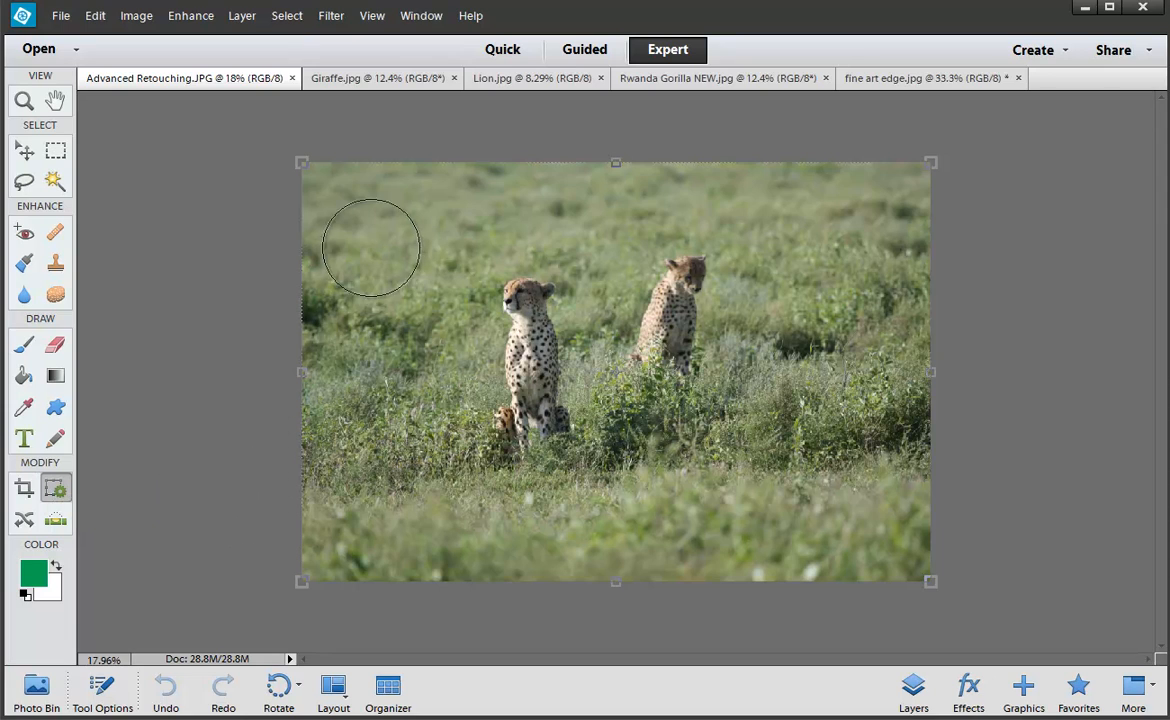
left_click_drag(352, 188, 343, 214)
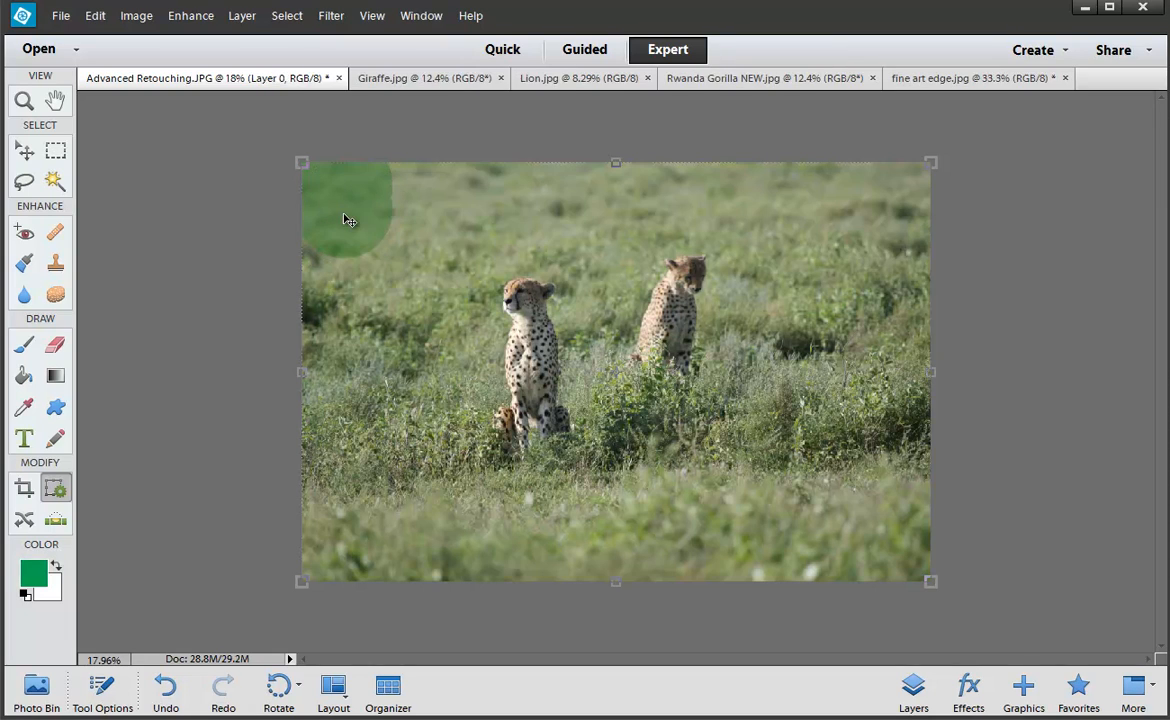
key("ctrl+z")
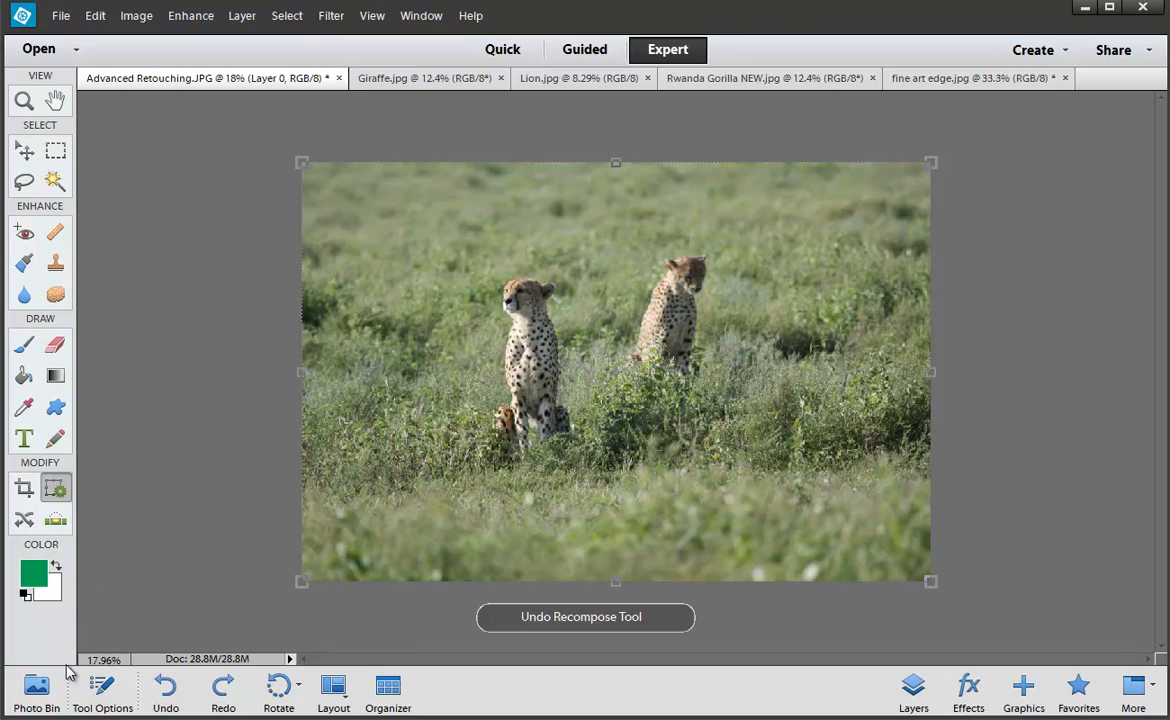
left_click(101, 686)
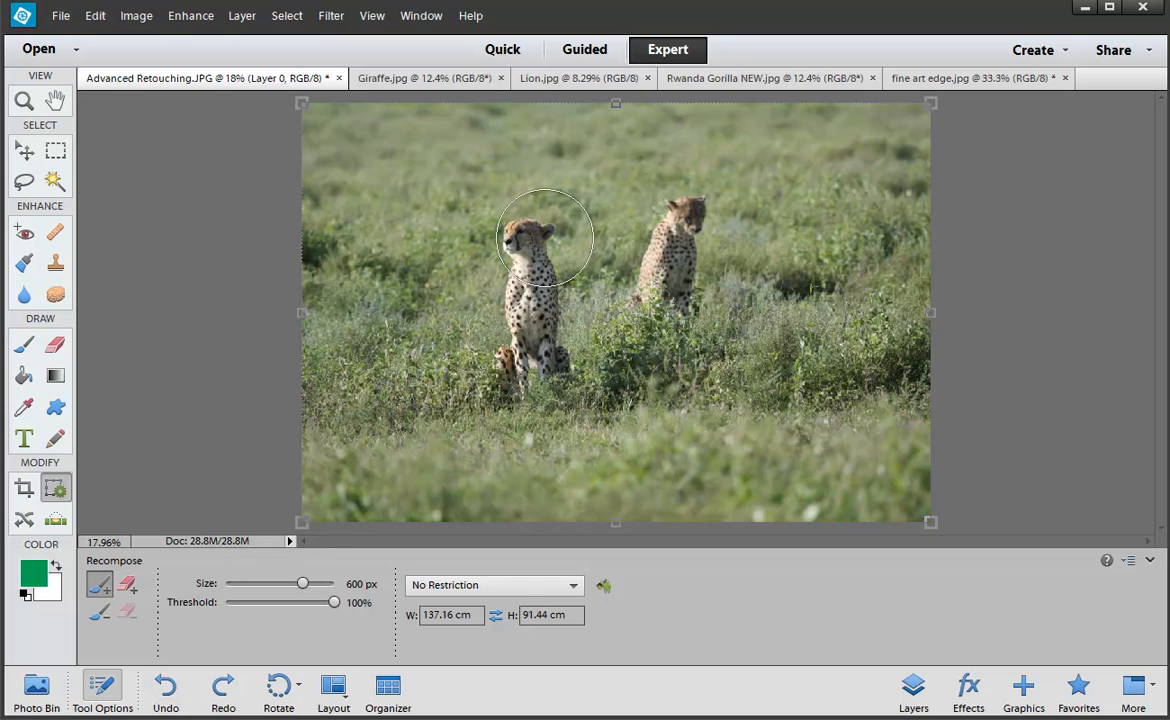
Step: Mark a tall vertical band over each of the two cheetahs as protected with the Recompose tool
left_click_drag(533, 229, 533, 369)
mouse_move(688, 194)
left_mouse_down()
mouse_move(681, 245)
mouse_move(686, 465)
left_mouse_up()
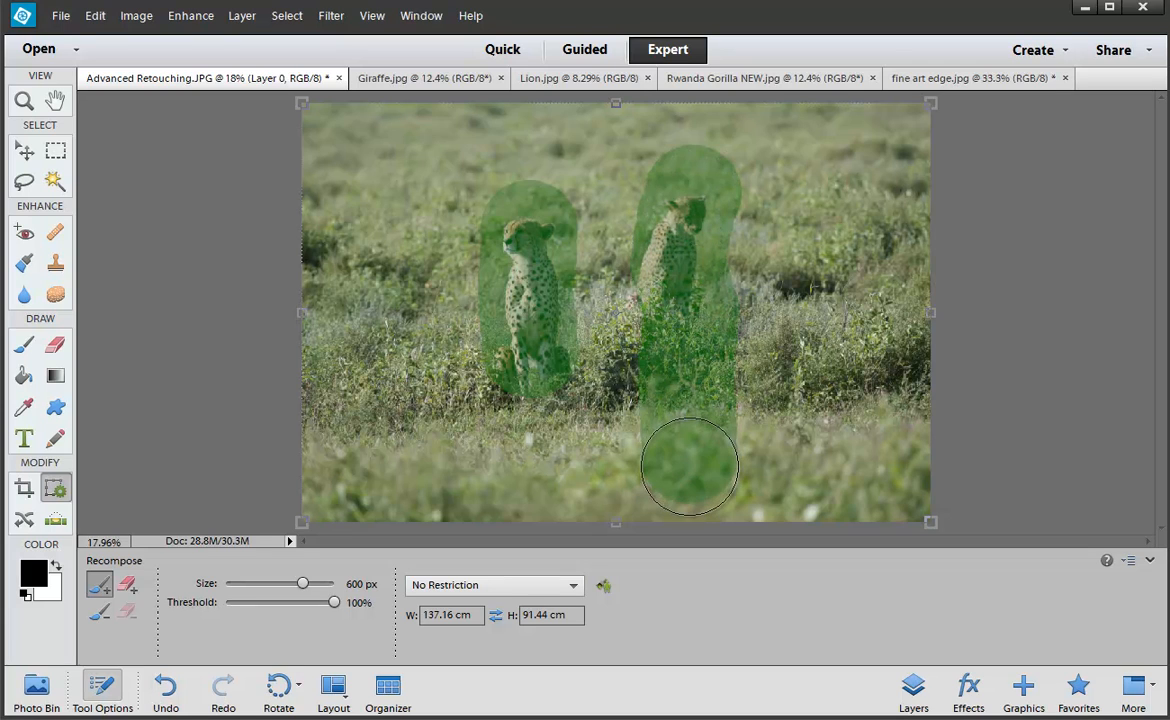
left_click_drag(683, 178, 681, 162)
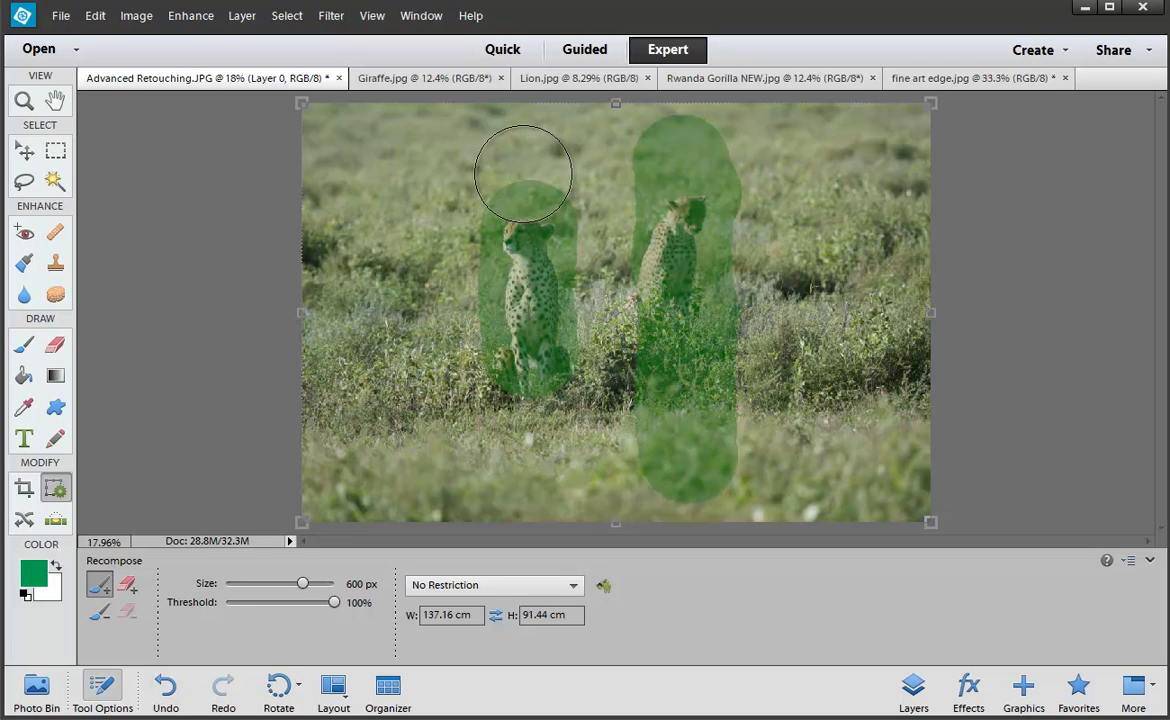
mouse_move(522, 173)
left_mouse_down()
mouse_move(532, 311)
mouse_move(522, 409)
mouse_move(478, 295)
mouse_move(474, 190)
mouse_move(480, 300)
mouse_move(518, 422)
mouse_move(514, 450)
left_mouse_up()
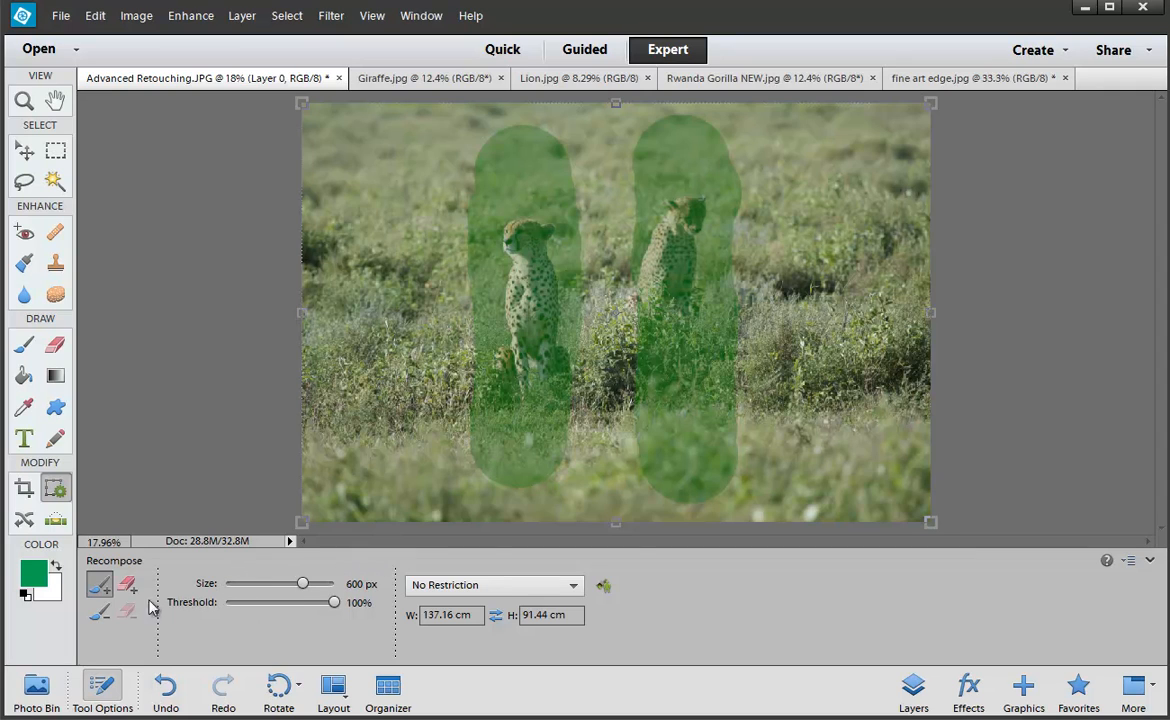
Step: Mark the grass between the cheetahs and on both outer sides of them for removal in Recompose
left_click(99, 612)
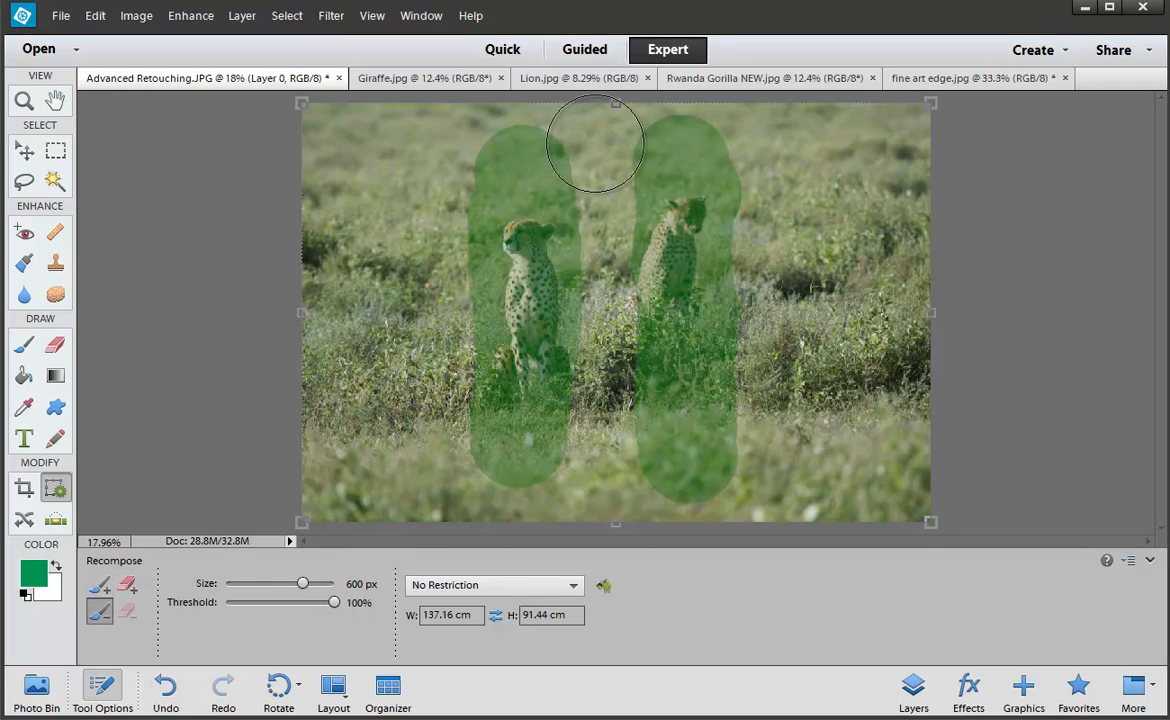
left_click_drag(597, 150, 608, 528)
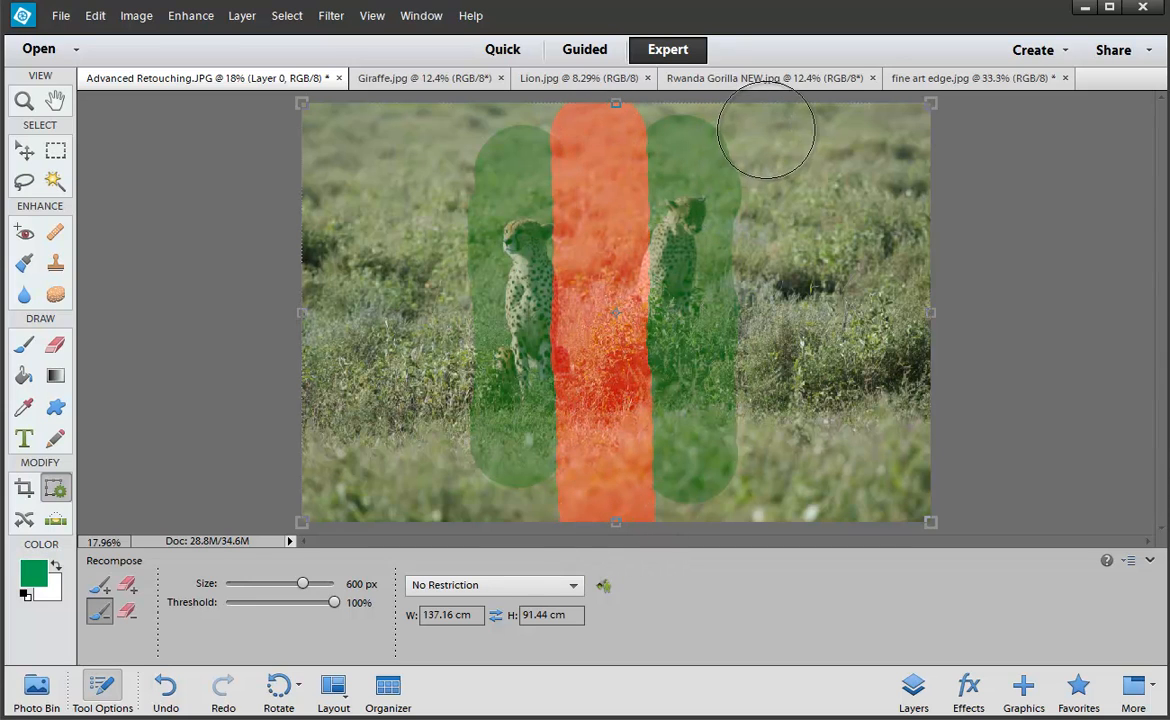
mouse_move(766, 130)
left_mouse_down()
mouse_move(787, 541)
mouse_move(866, 512)
mouse_move(810, 81)
mouse_move(936, 135)
mouse_move(918, 328)
mouse_move(927, 587)
mouse_move(850, 130)
left_mouse_up()
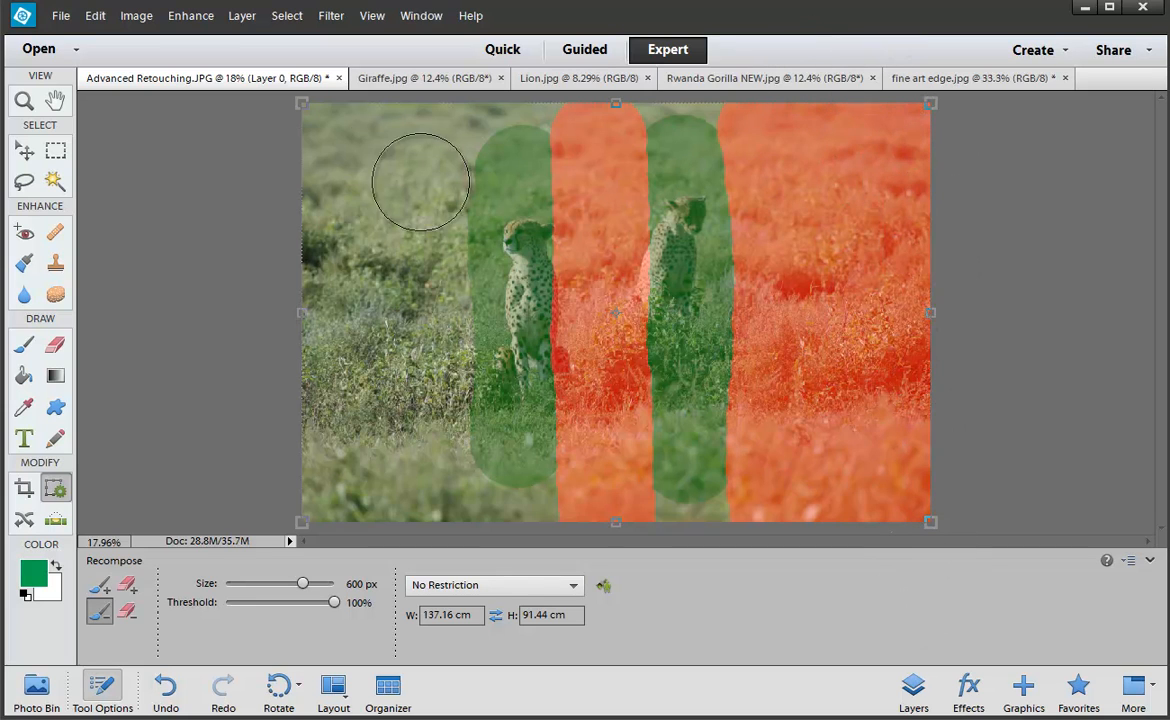
mouse_move(418, 118)
left_mouse_down()
mouse_move(432, 242)
mouse_move(400, 527)
mouse_move(352, 365)
mouse_move(345, 78)
mouse_move(317, 143)
mouse_move(333, 544)
mouse_move(409, 340)
mouse_move(319, 396)
left_mouse_up()
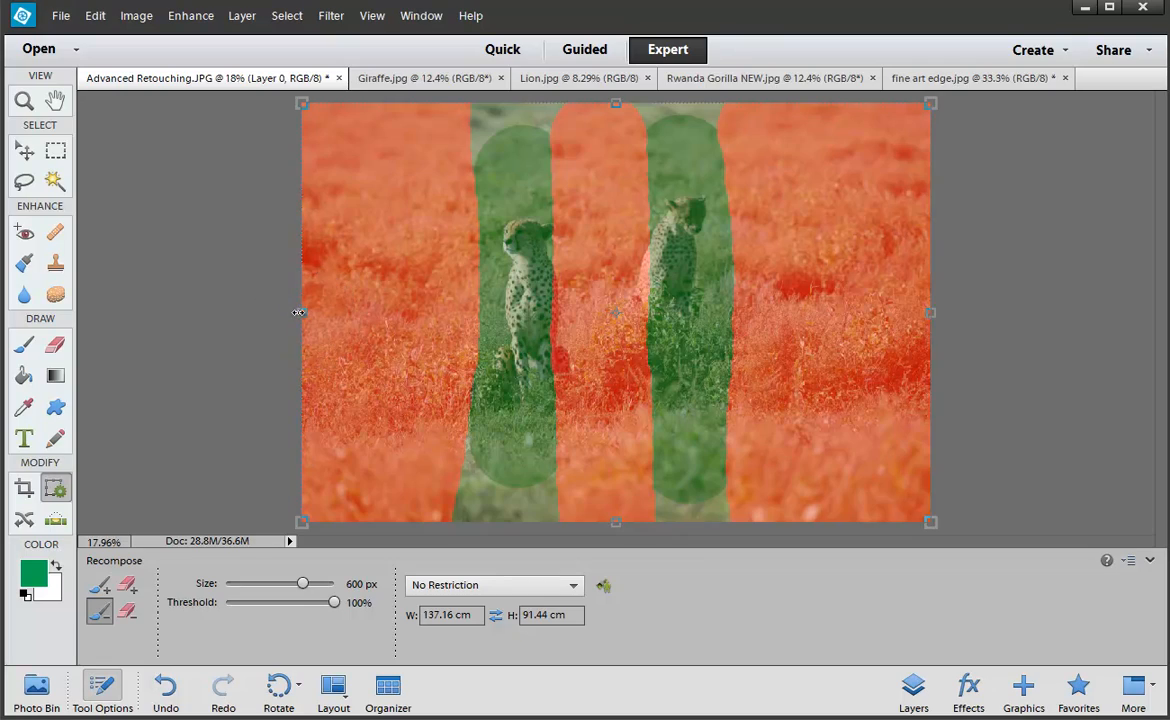
Step: Recompose the photo from its left edge to about 94.8 cm wide, and crop away the empty transparent strip
left_click_drag(302, 313, 492, 338)
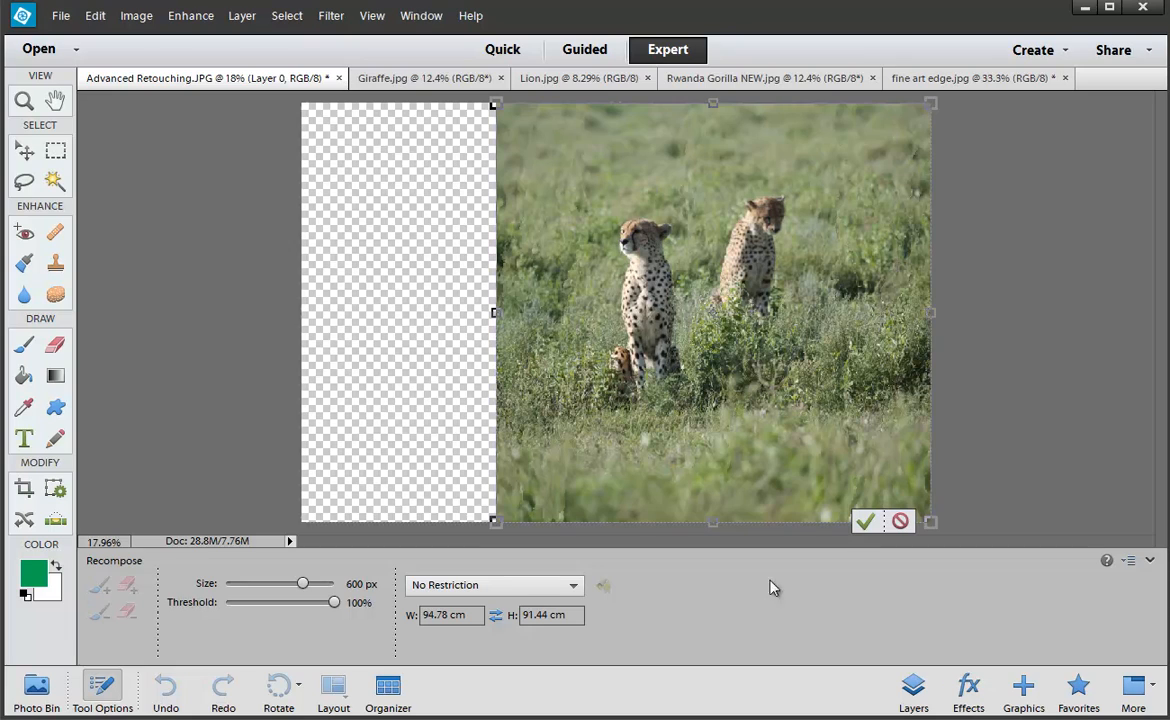
left_click(864, 524)
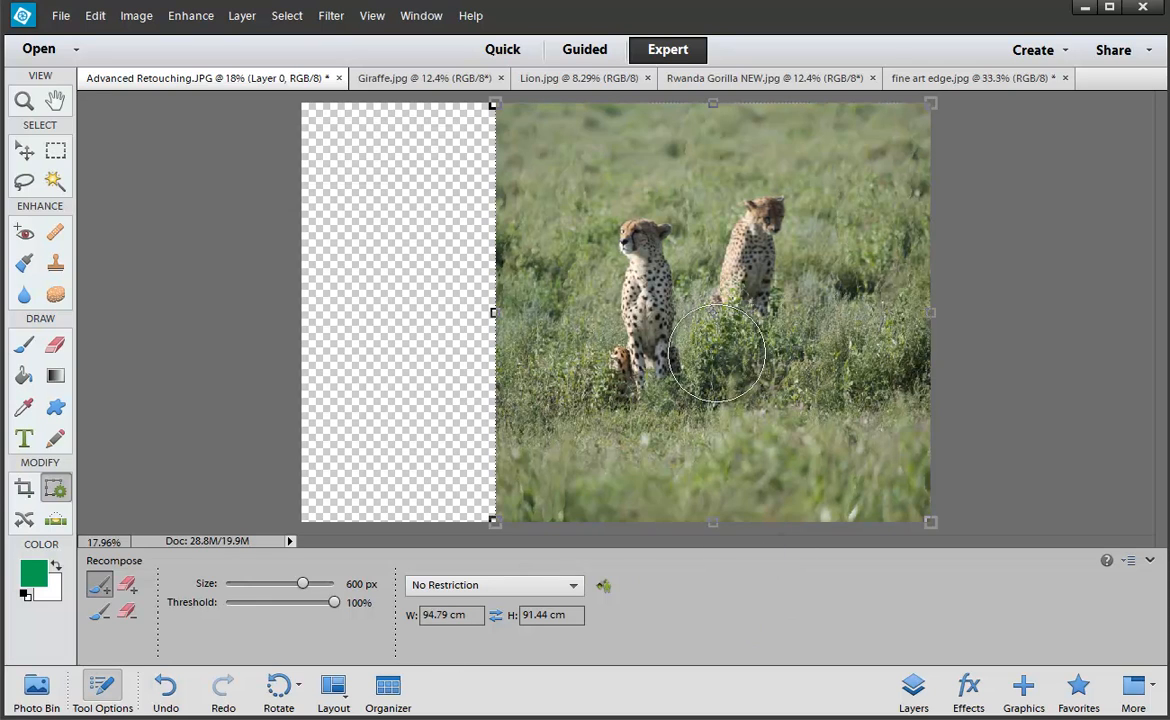
key("c")
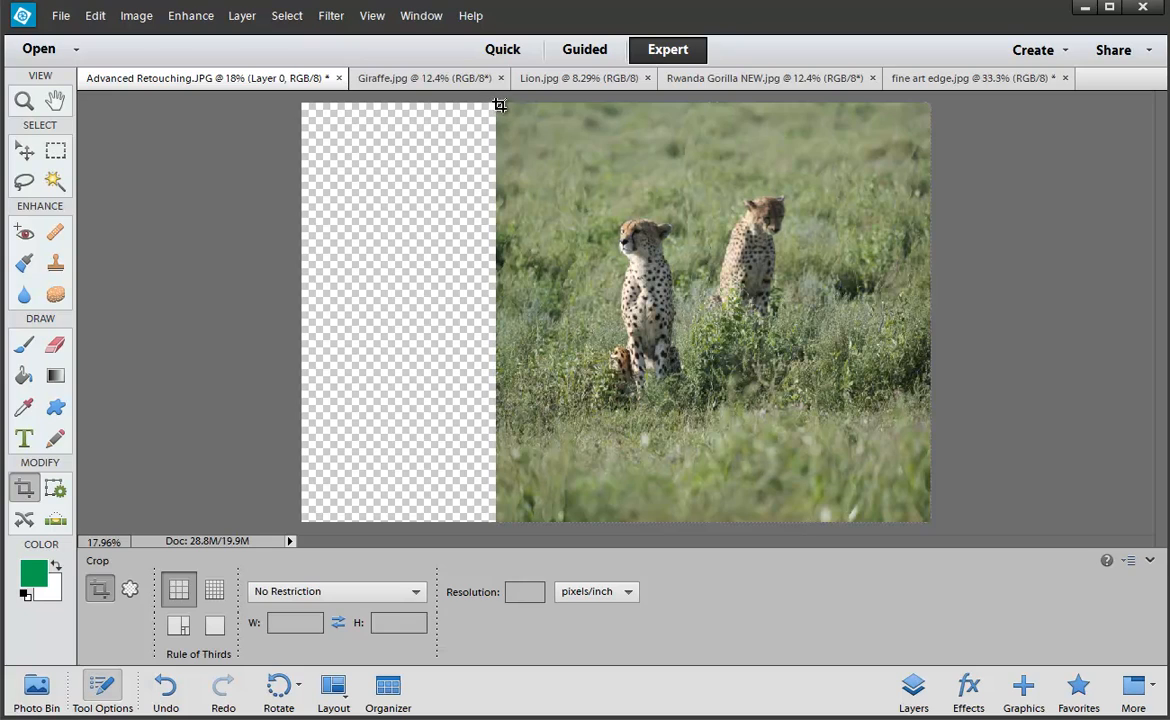
left_click_drag(499, 104, 932, 521)
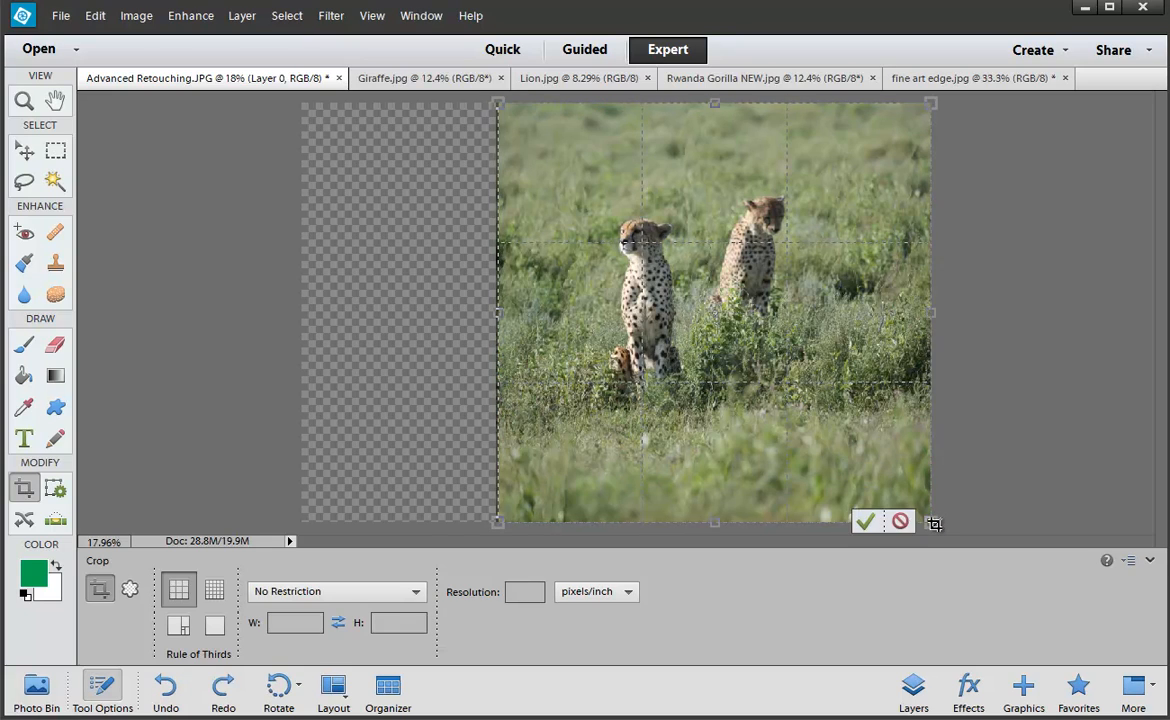
key("Return")
Step: Examine the grass background and both cheetahs up close for visible seams and distortions from the recompose
key("ctrl+plus")
key("ctrl+plus")
key("ctrl+plus")
key("ctrl+plus")
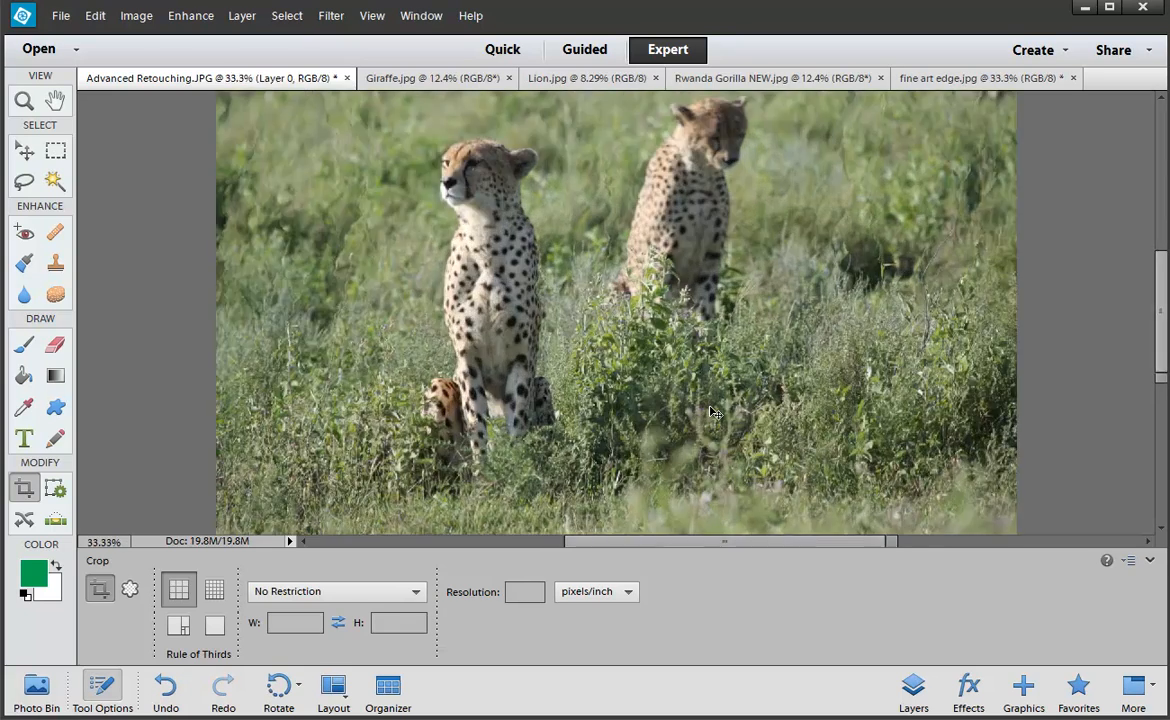
left_click_drag(776, 329, 773, 510)
scroll(739, 470, "up", 6)
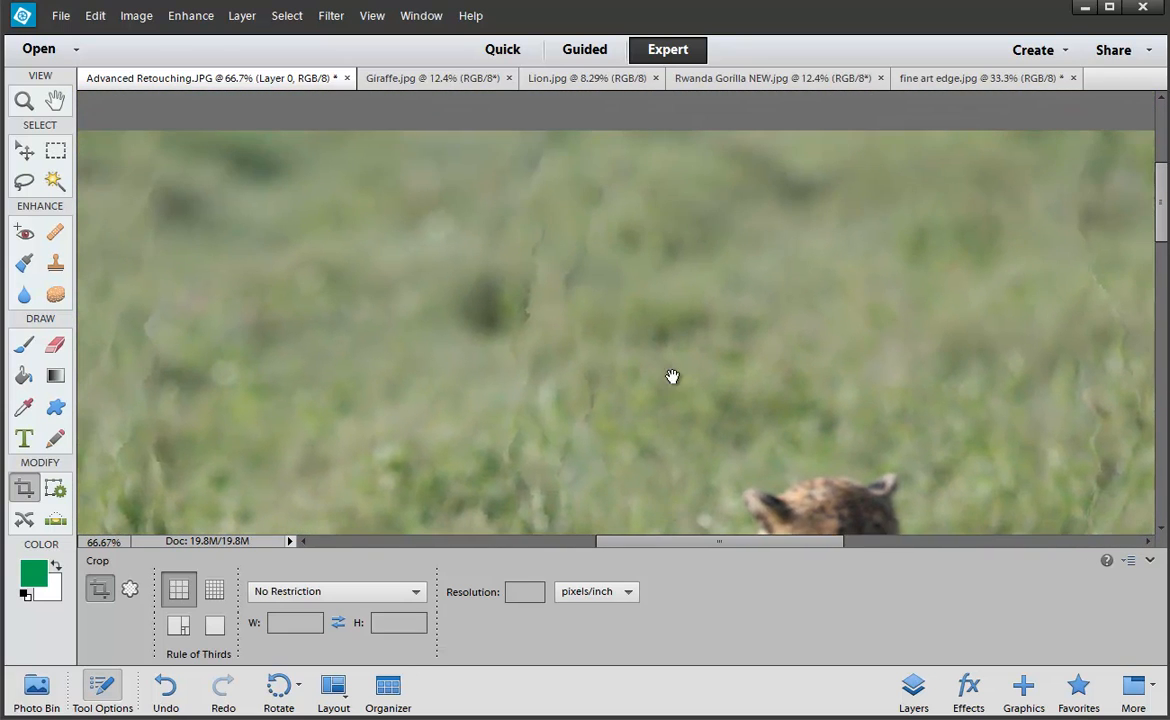
left_click_drag(672, 377, 783, 326)
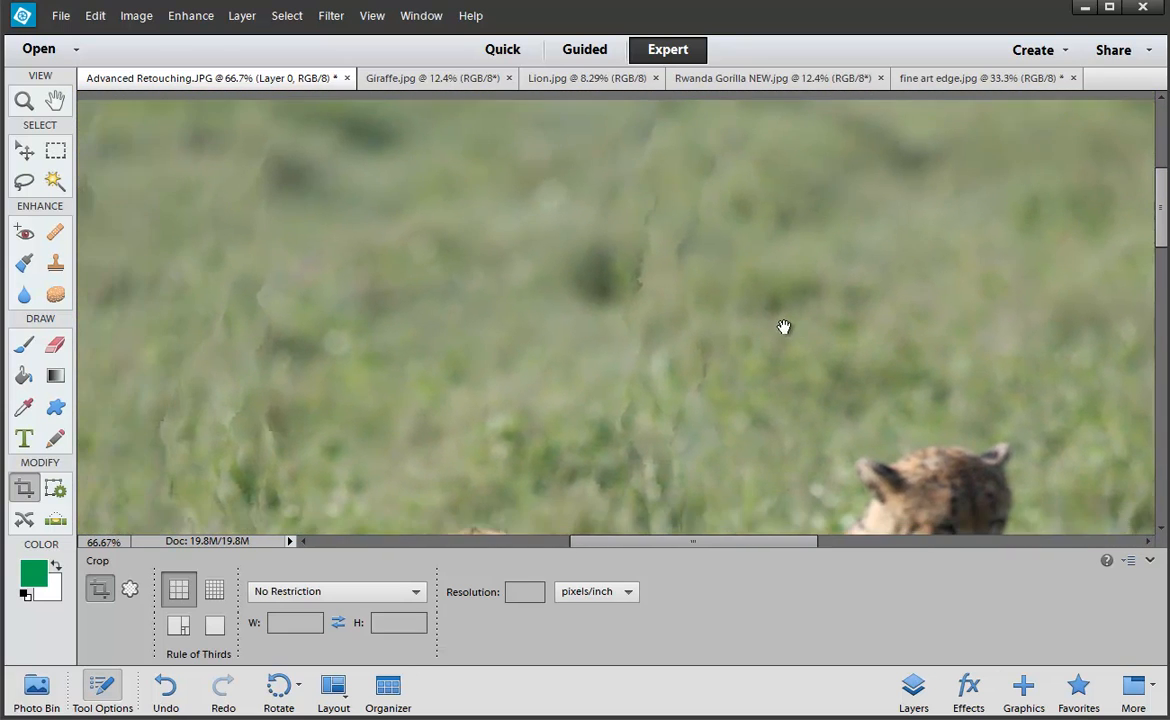
scroll(734, 229, "down", 5)
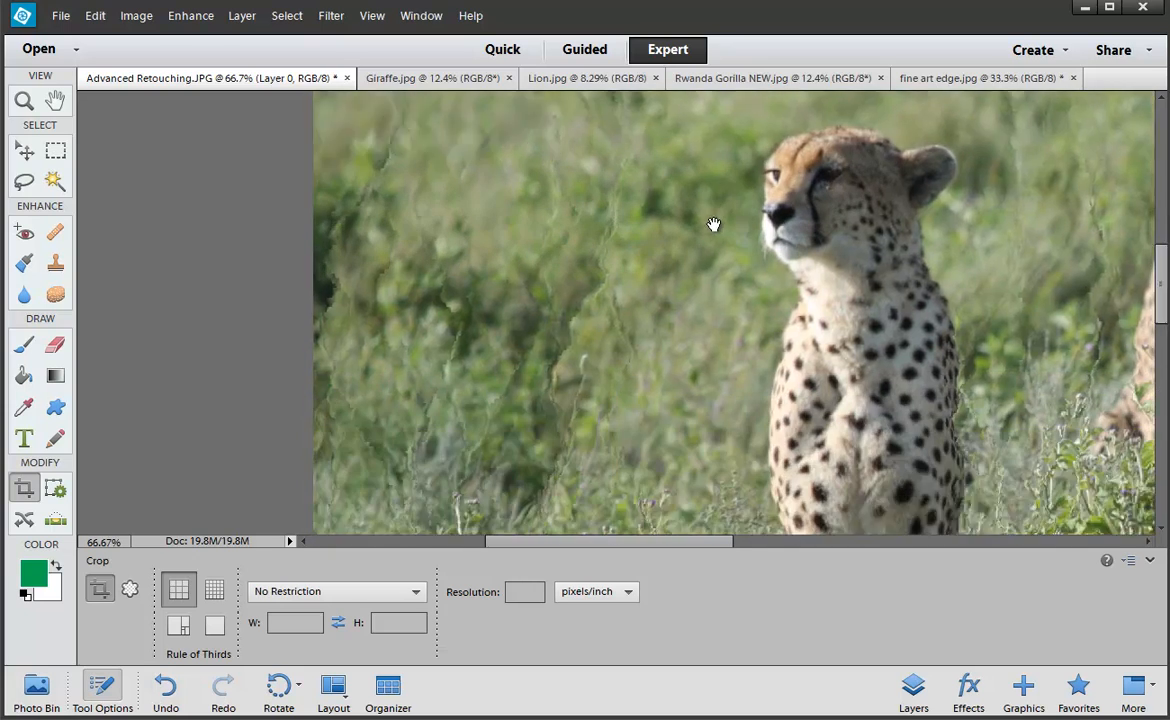
key("ctrl+minus")
key("ctrl+minus")
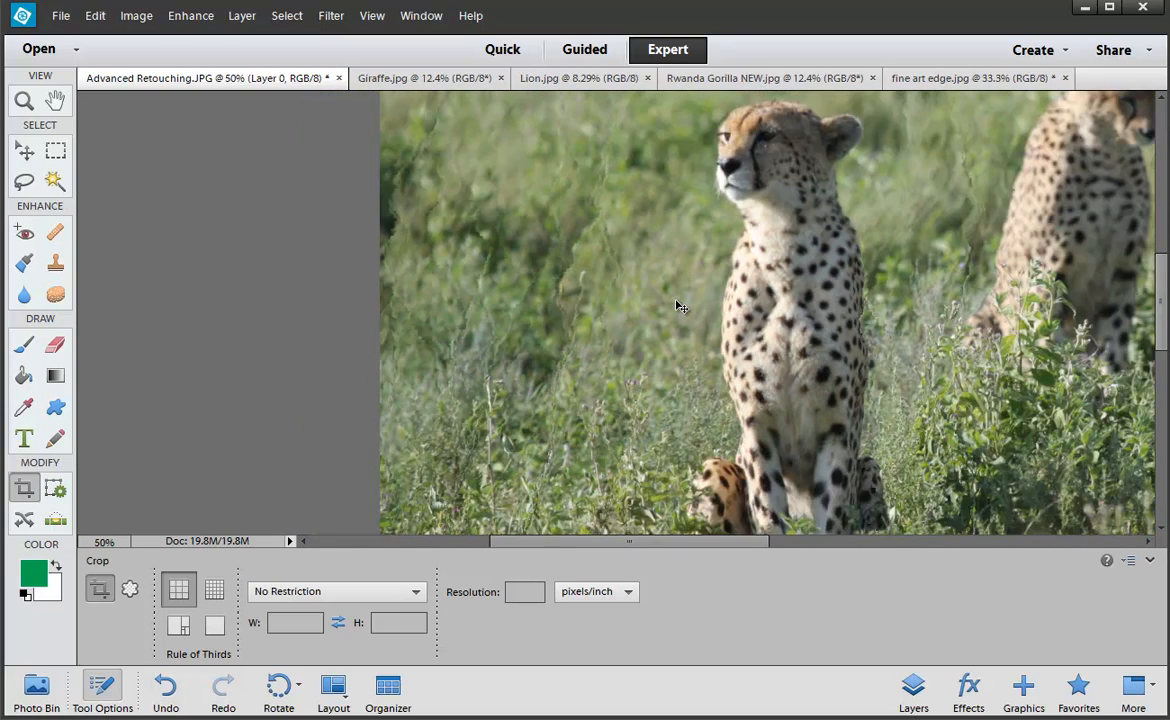
left_click_drag(674, 300, 501, 362)
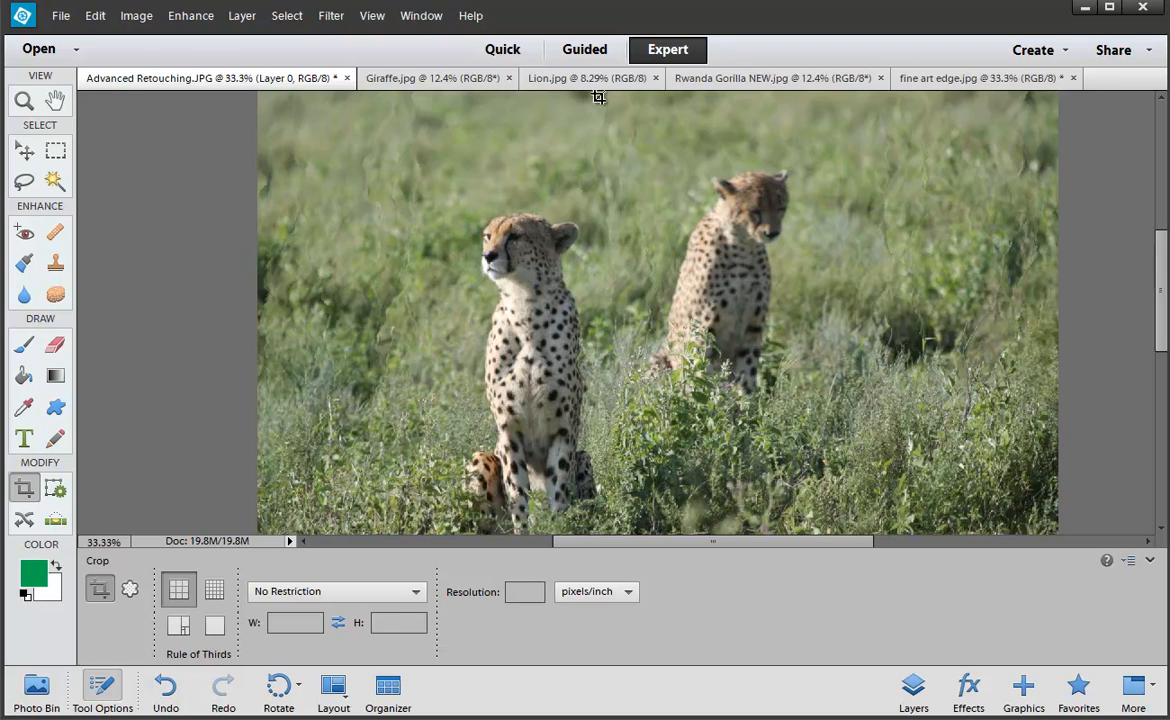
Step: Switch to the fine art edge.jpg water lily photo and reapply the last Filter Gallery effect to it
left_click(938, 78)
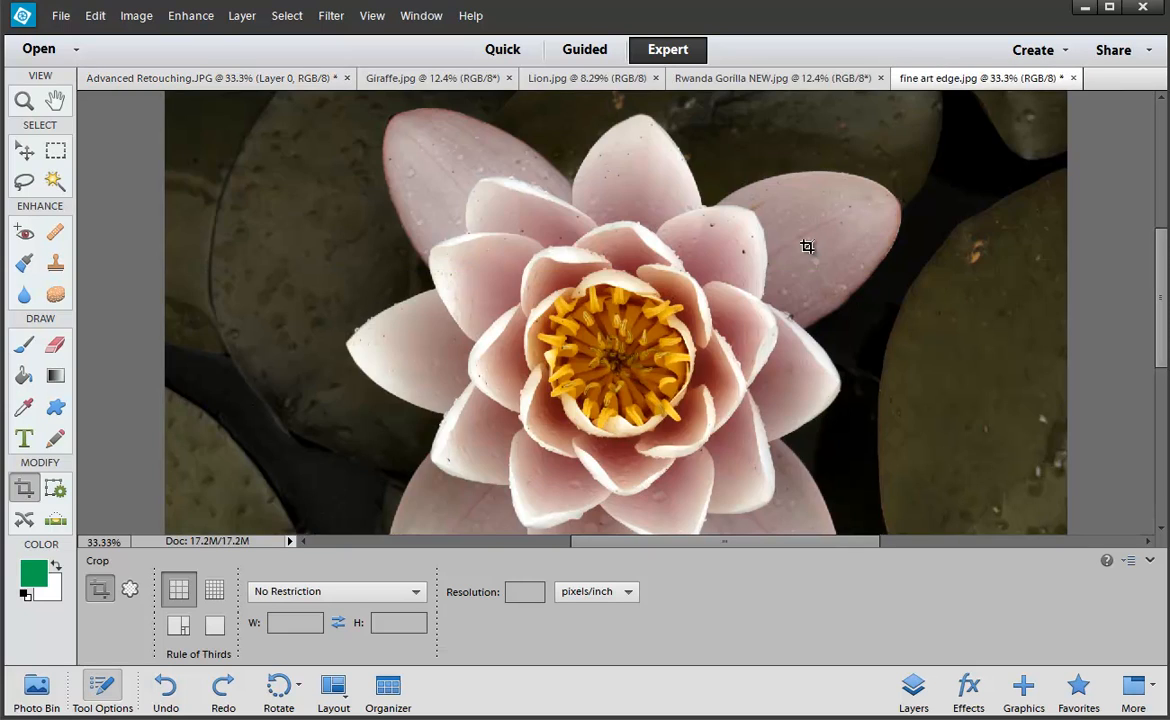
left_click(338, 22)
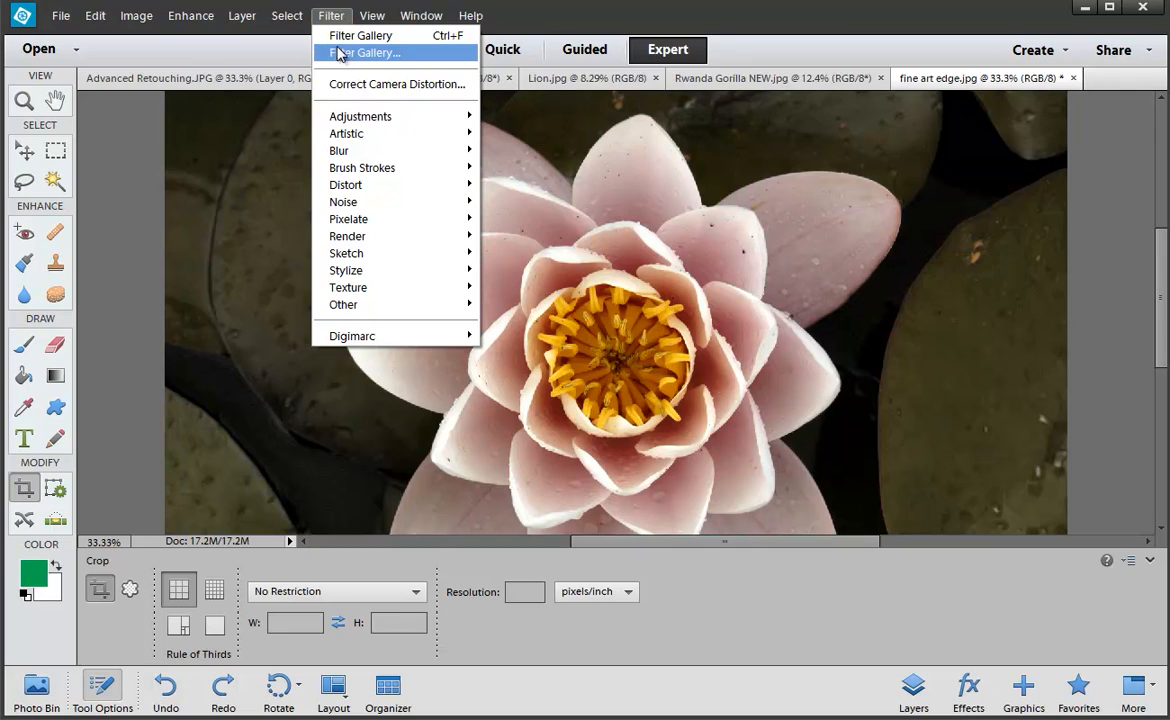
left_click(340, 38)
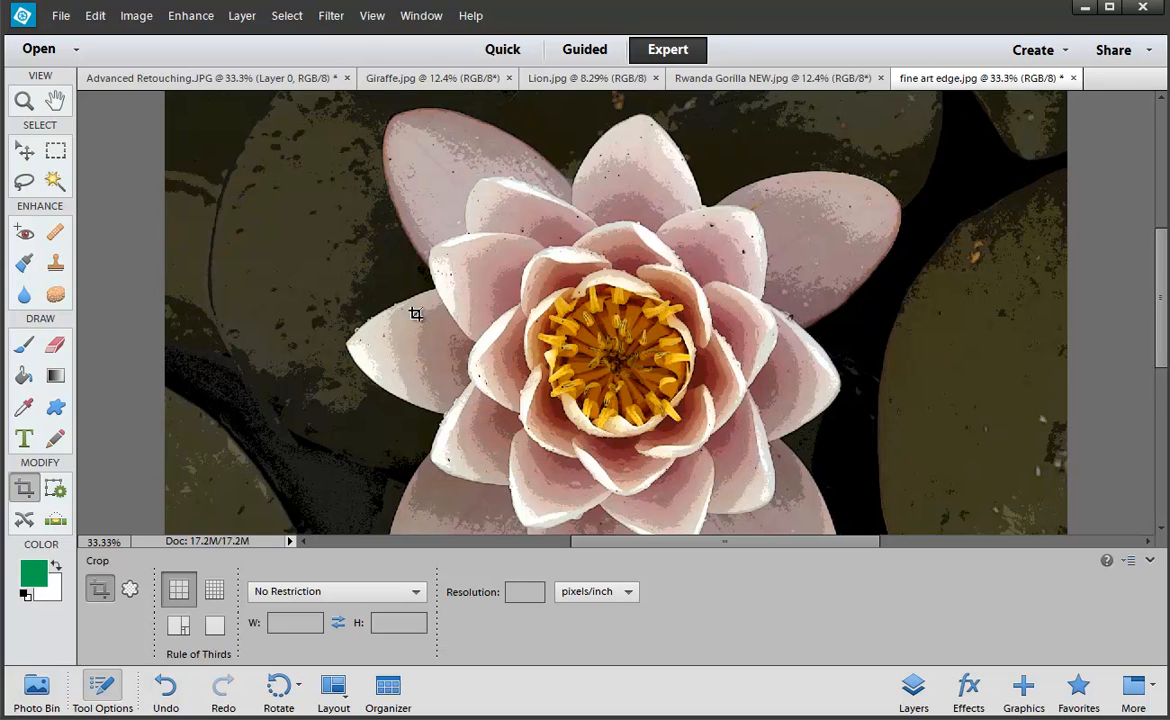
Step: Switch to the Elements Organizer and start sharing to Flickr, declining to use all the displayed photos
left_click(388, 690)
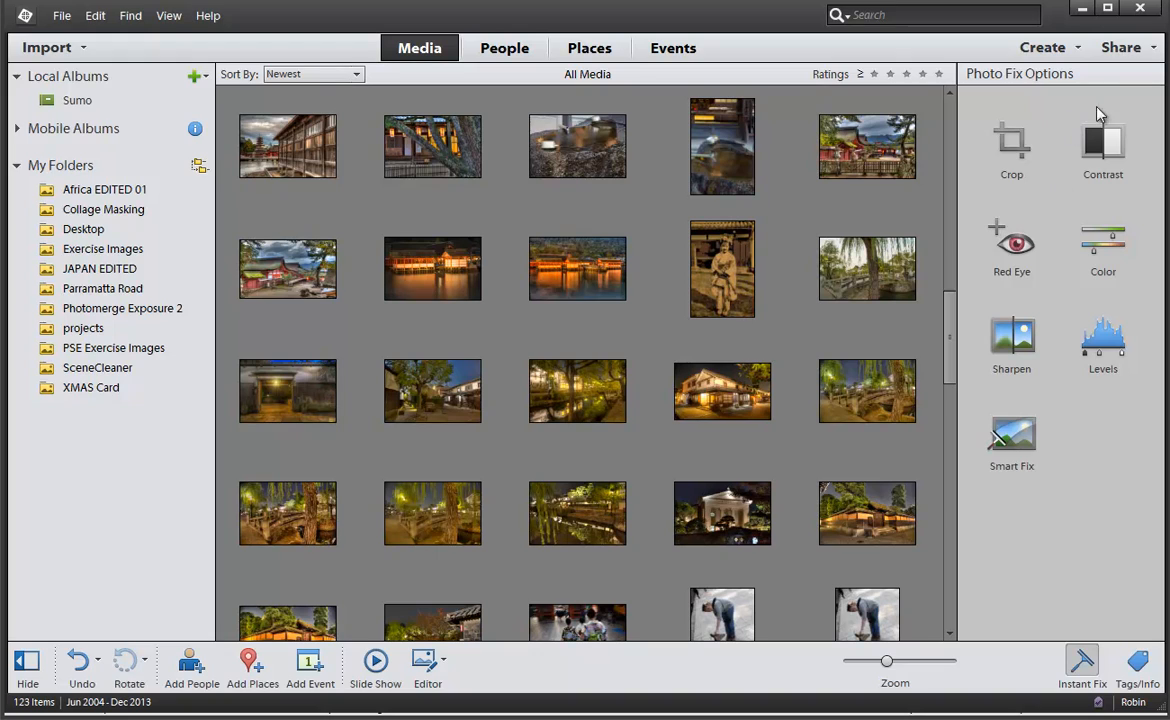
left_click(1121, 47)
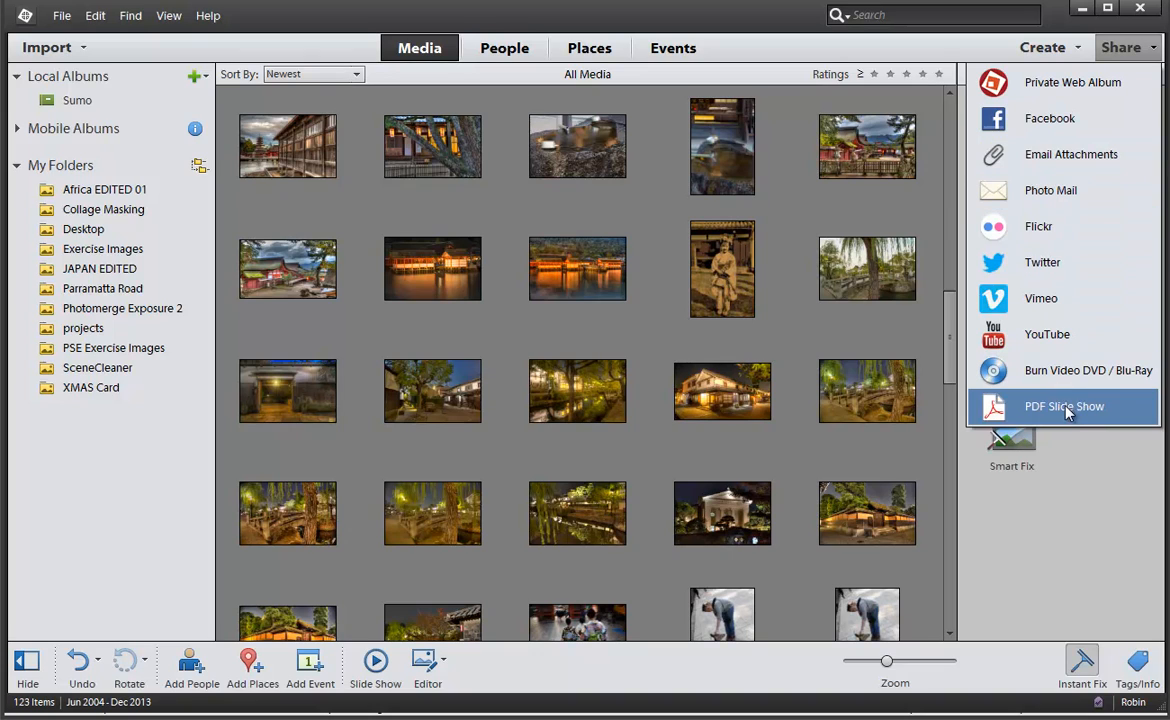
left_click(1035, 234)
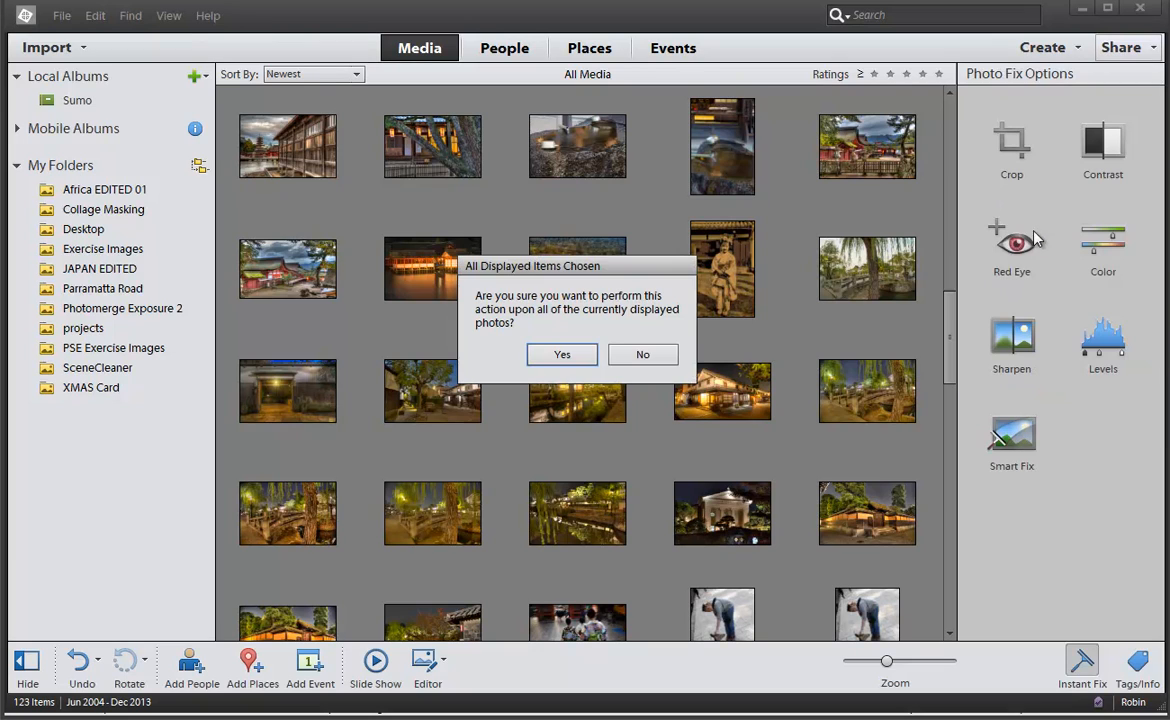
left_click(626, 362)
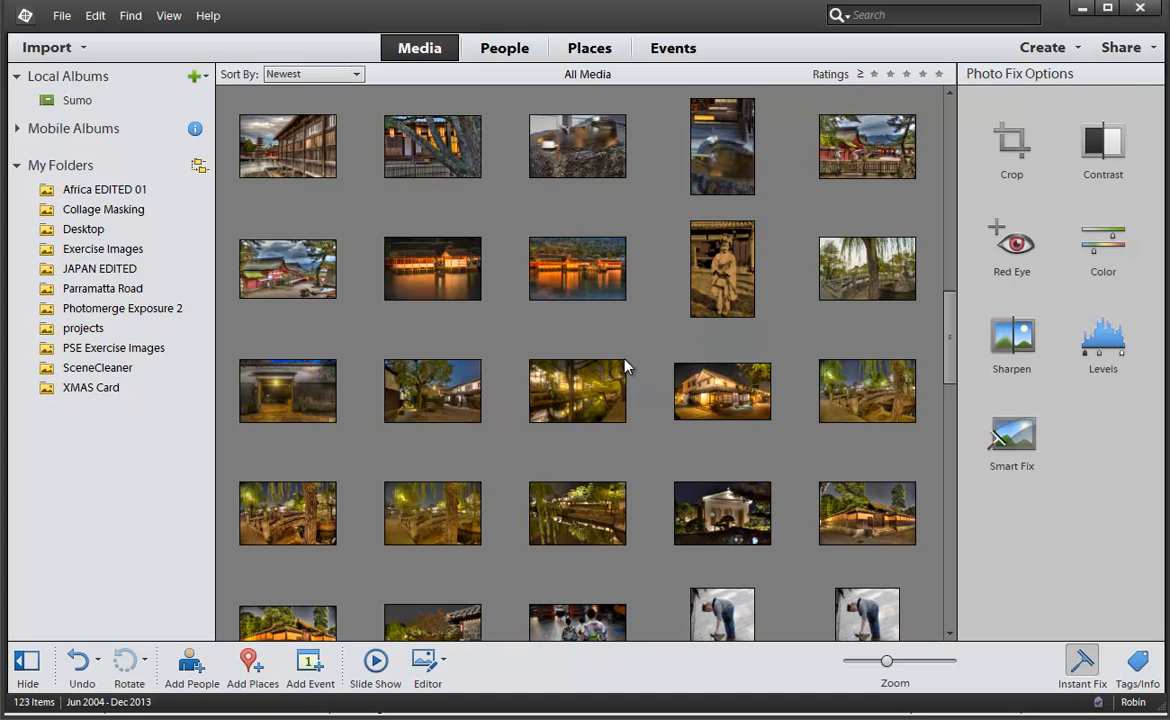
Step: Browse the media thumbnails and select the muted, darker version of the wooden building photo
scroll(632, 436, "up", 1)
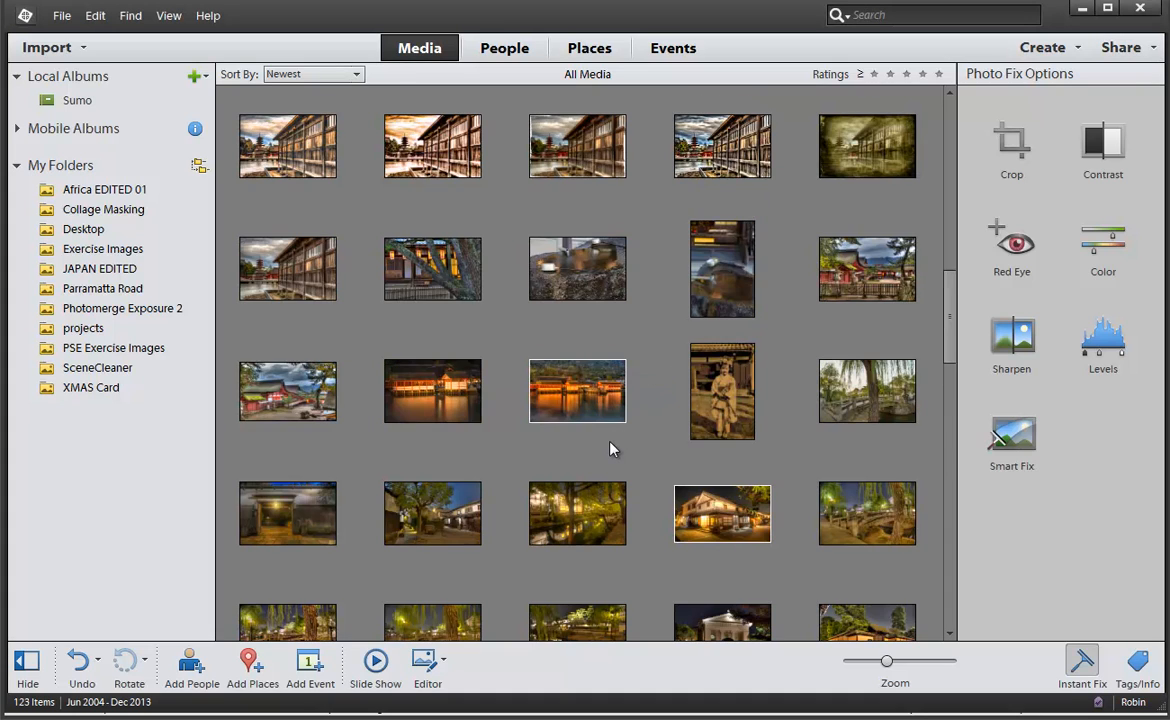
scroll(612, 450, "up", 2)
scroll(612, 450, "down", 1)
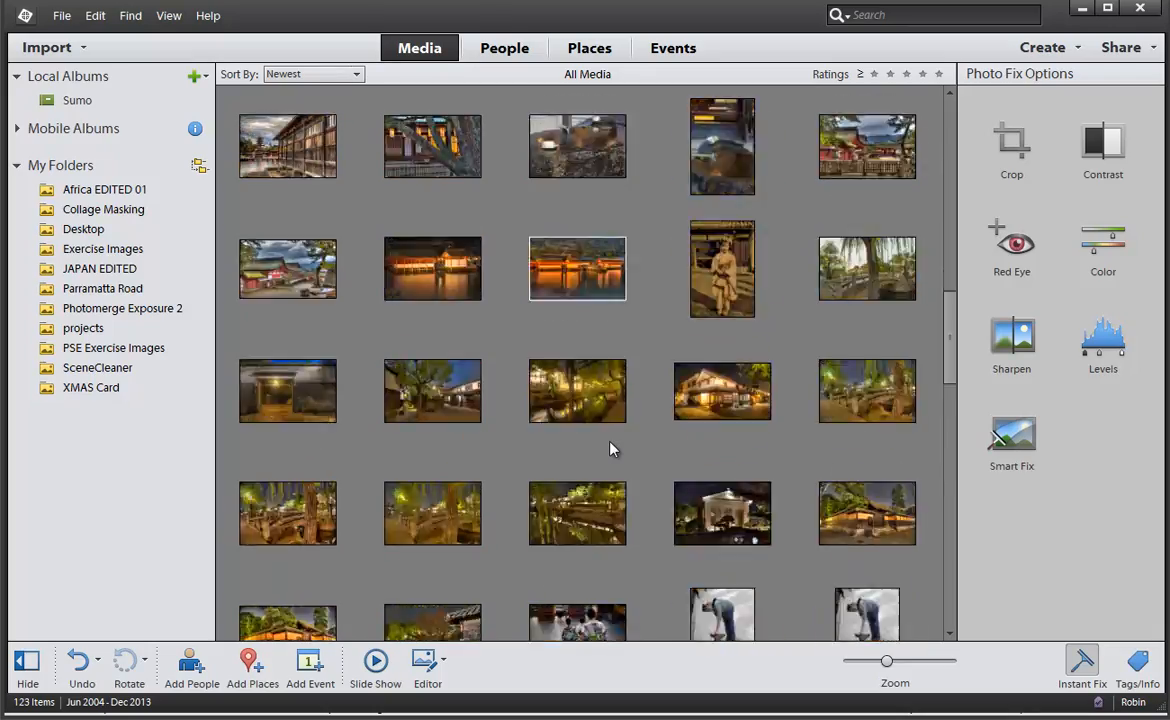
scroll(612, 450, "down", 4)
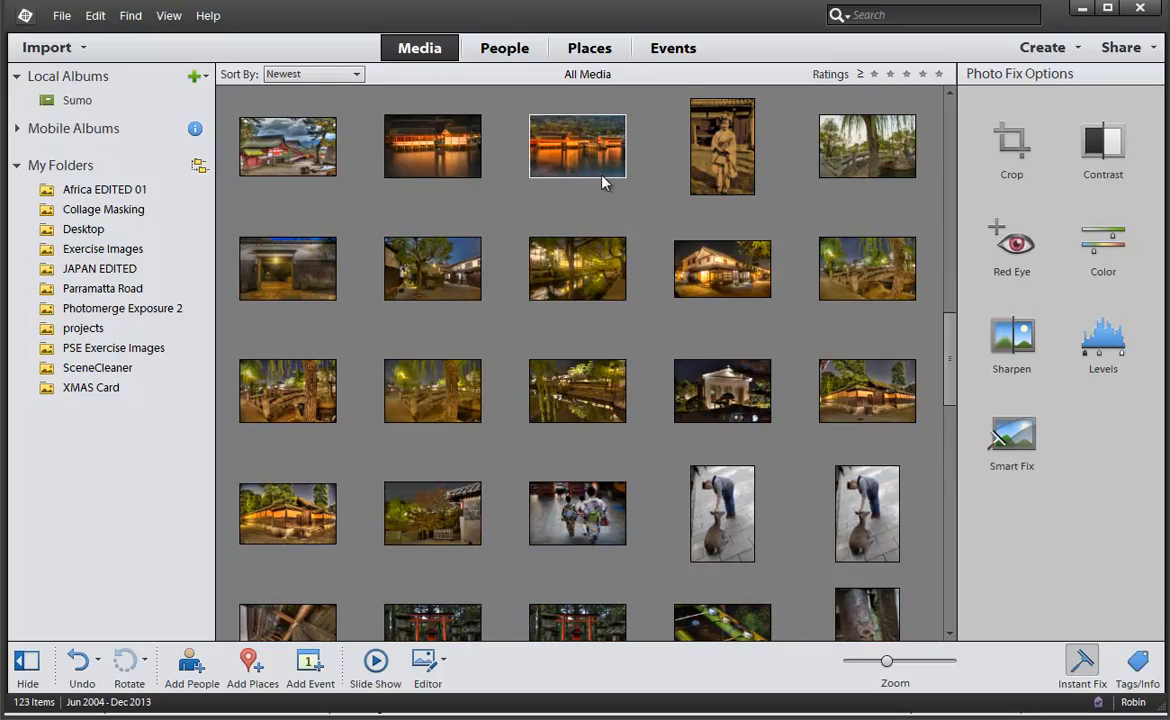
scroll(579, 342, "down", 6)
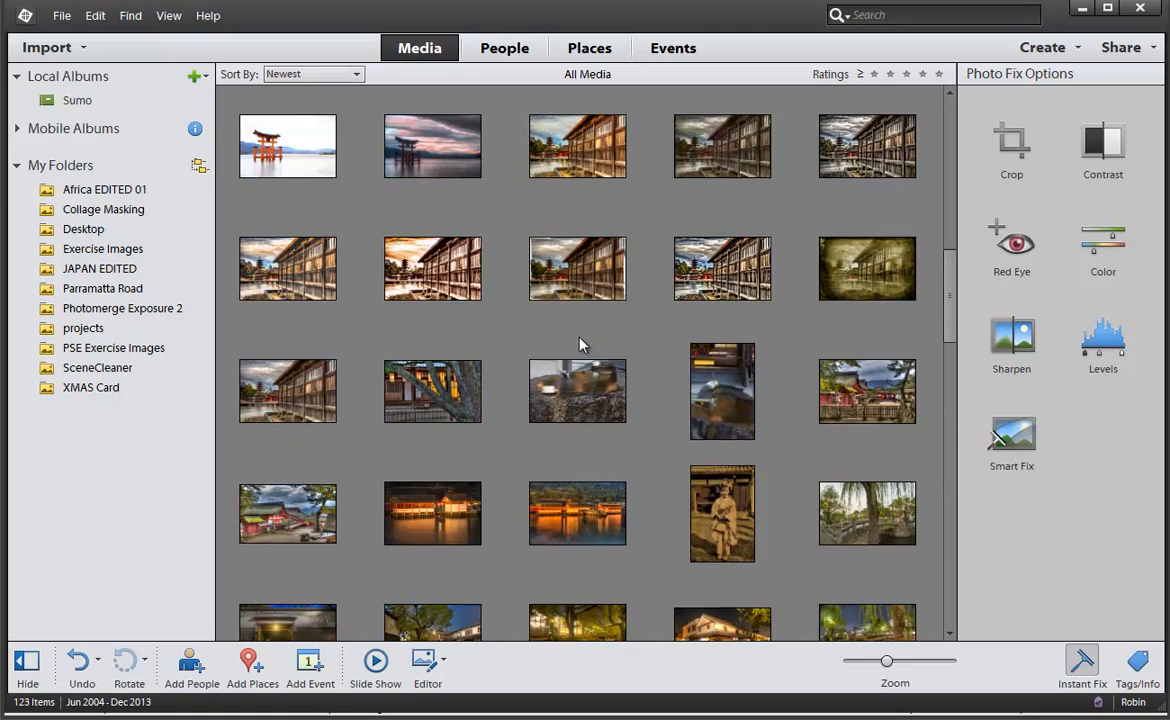
scroll(579, 342, "up", 1)
scroll(579, 342, "down", 1)
left_click(720, 150)
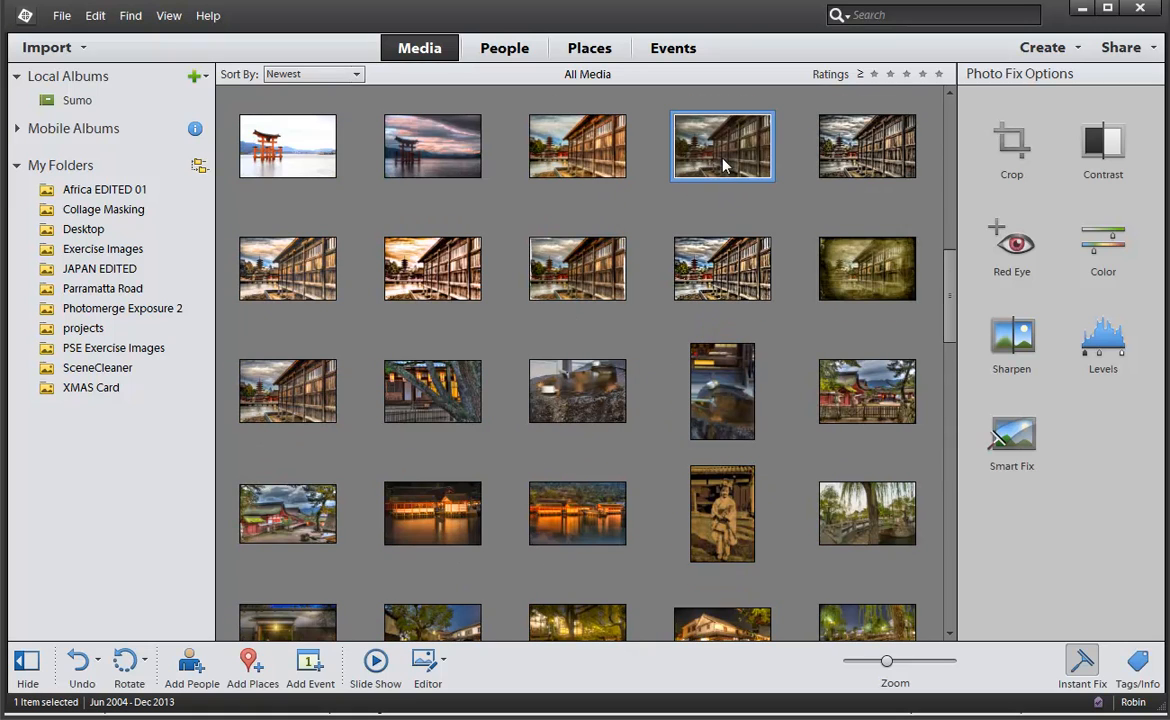
Step: Open the aged, olive-toned grunge version of the wooden building photo at full view and start sharing it to Flickr
left_click(856, 265)
double_click(856, 265)
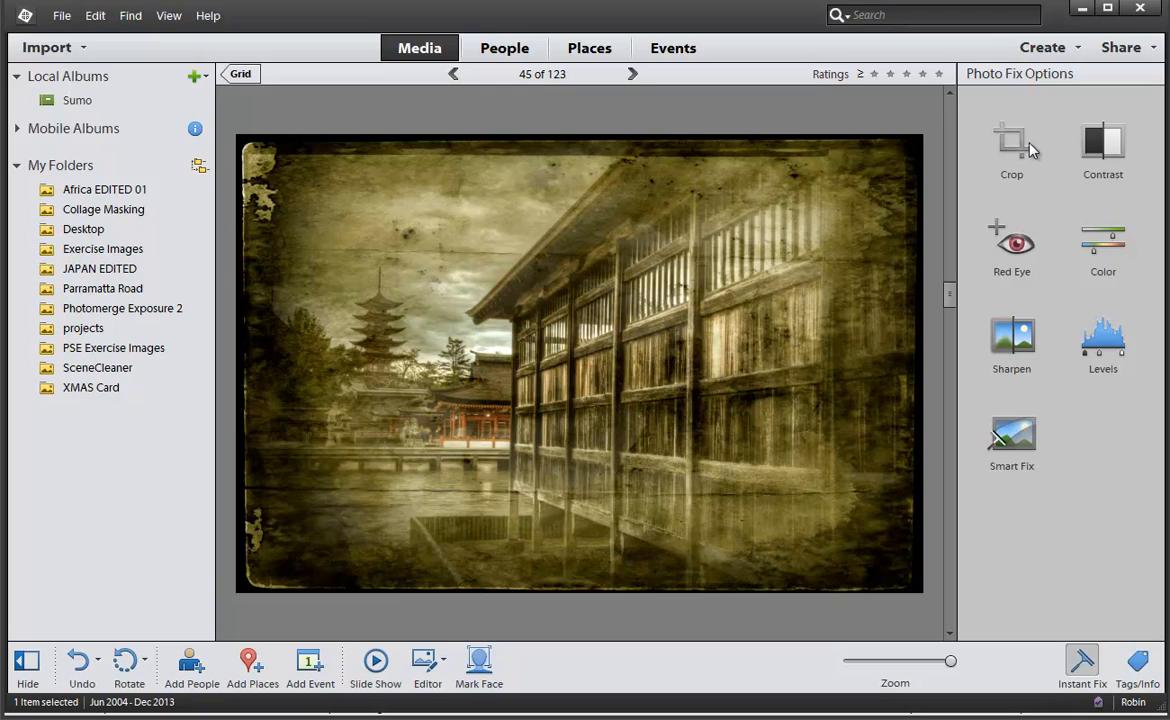
left_click(1121, 47)
left_click(1038, 226)
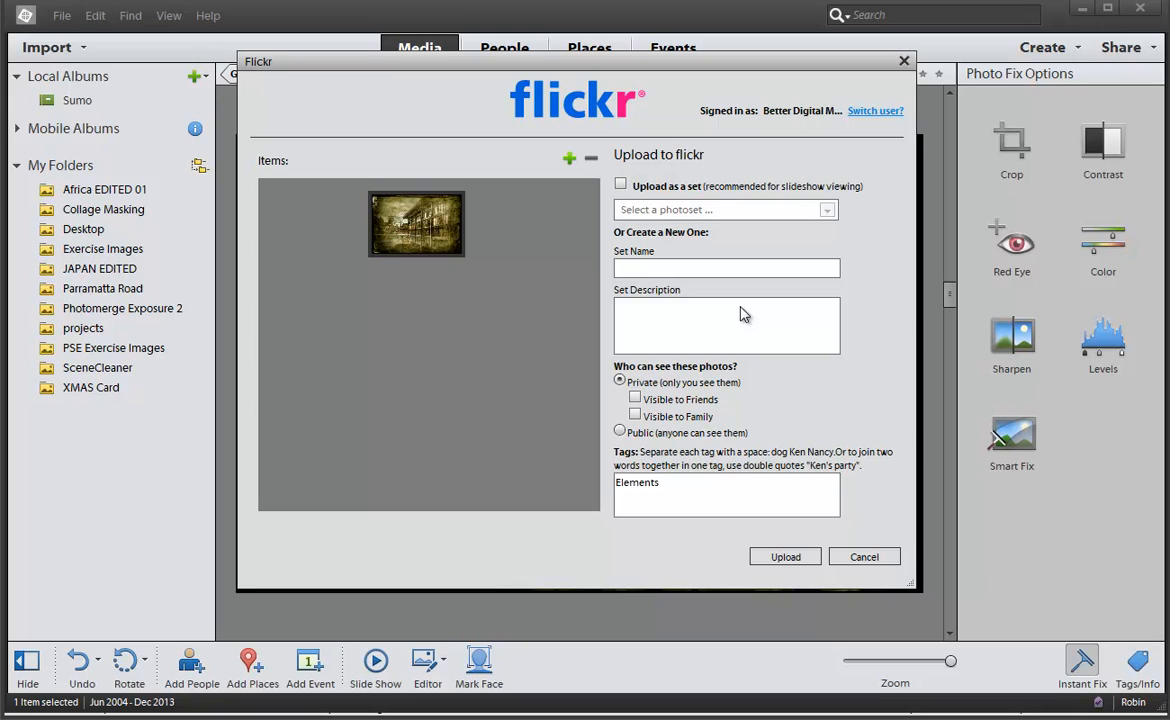
Step: Set the photo to upload as a new set named Arty Effects, with Public visibility
left_click(620, 184)
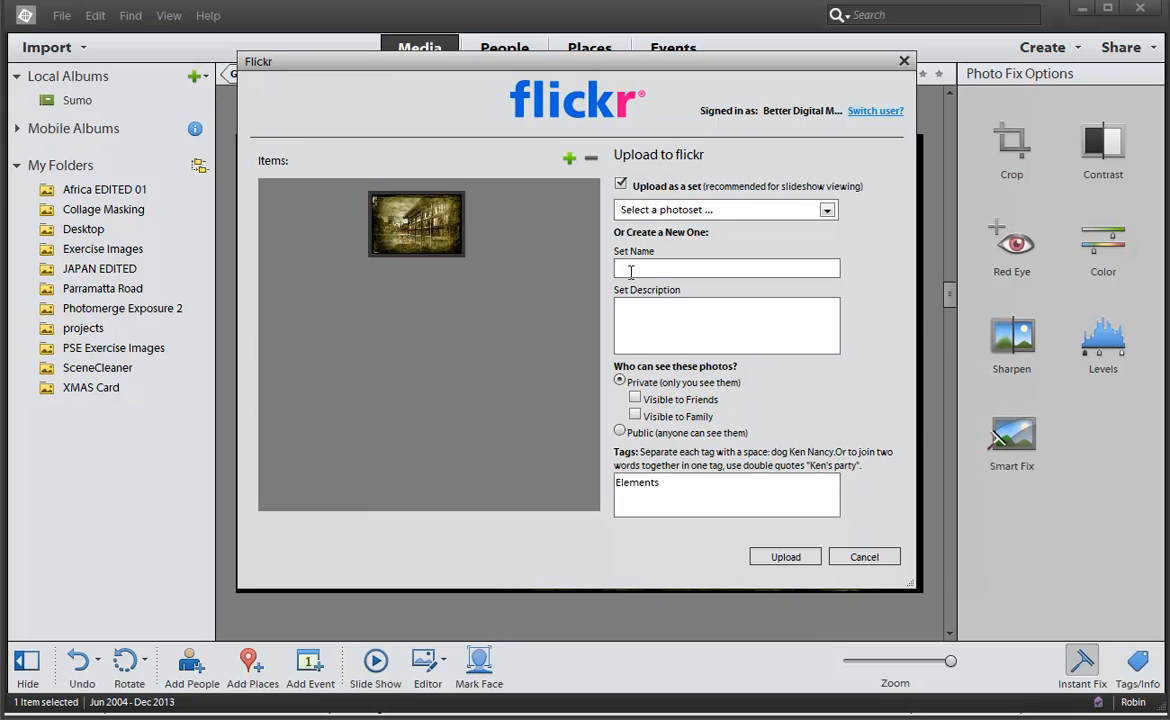
left_click(777, 211)
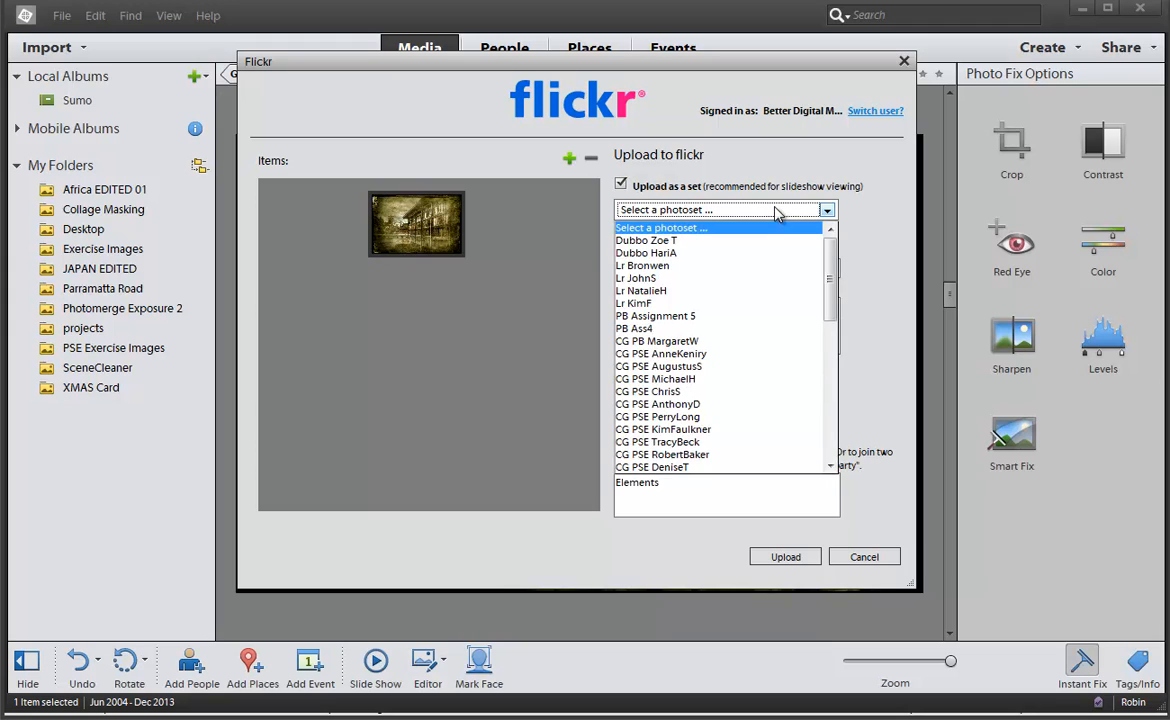
left_click(777, 211)
left_click(697, 268)
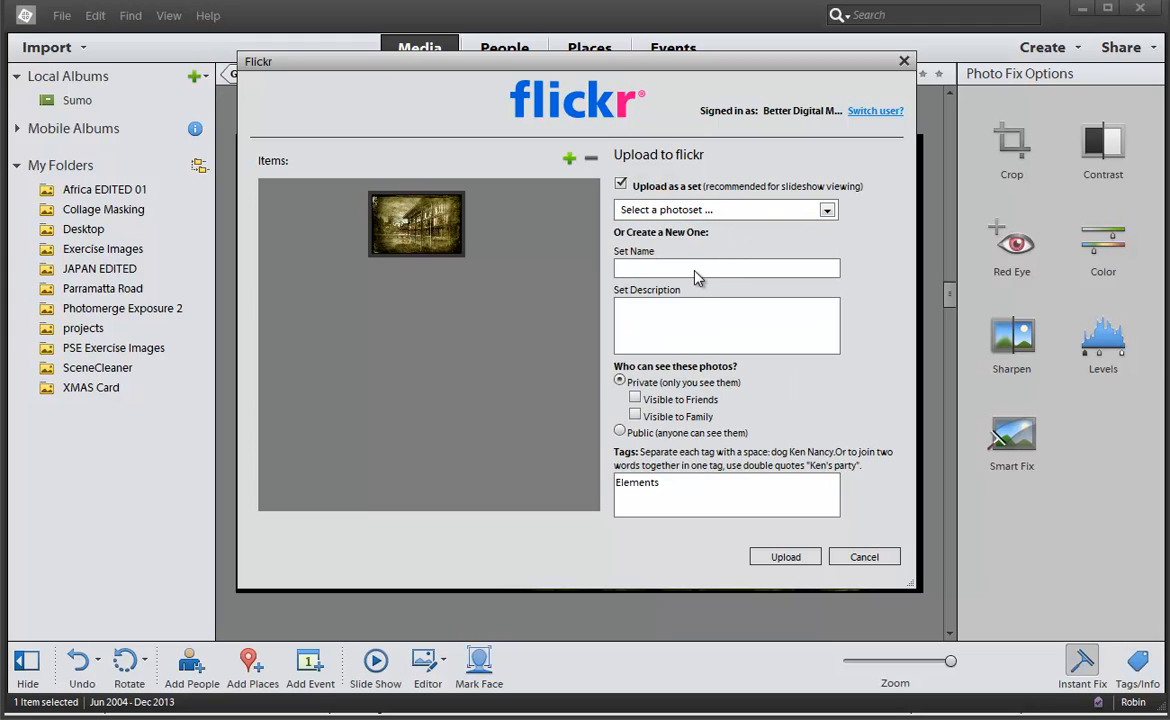
type("Arty Effects")
left_click(620, 431)
Step: Add the photographer's full name to the tags after Elements, separated by a comma, and upload the photo to Flickr
left_click(666, 507)
type(", robion nichols")
key("Left")
key("Left")
key("Left")
key("Left")
key("Left")
key("Left")
key("Left")
key("Left")
key("Left")
key("BackSpace")
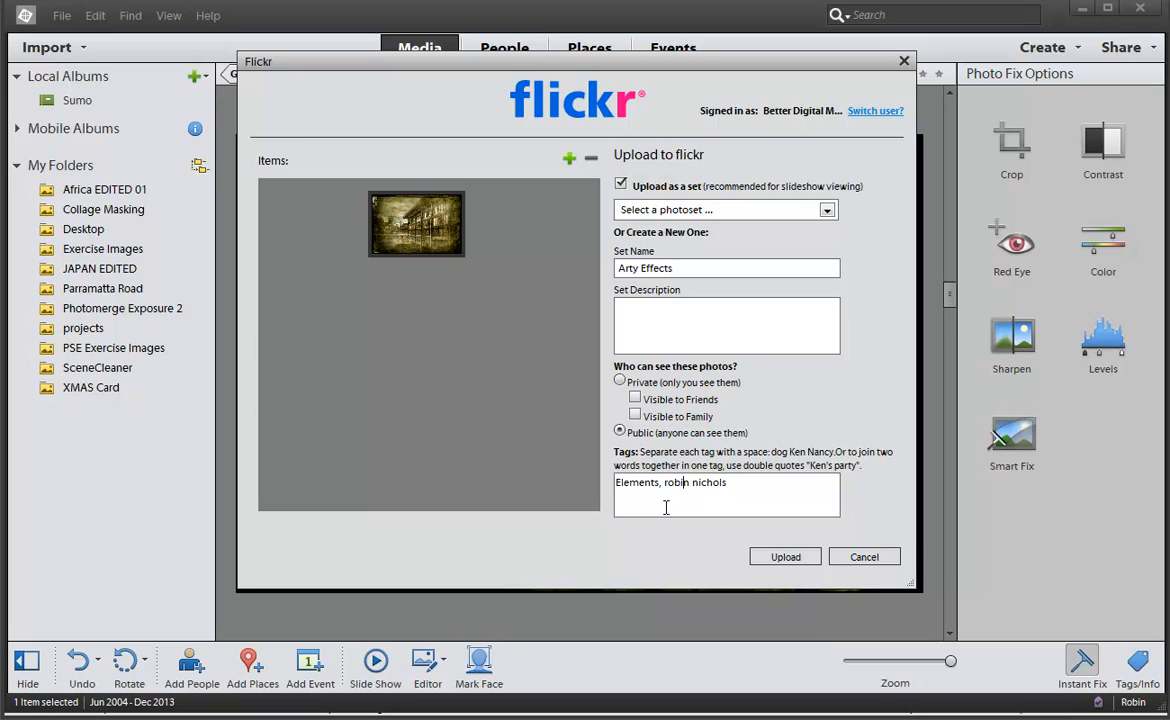
left_click(783, 556)
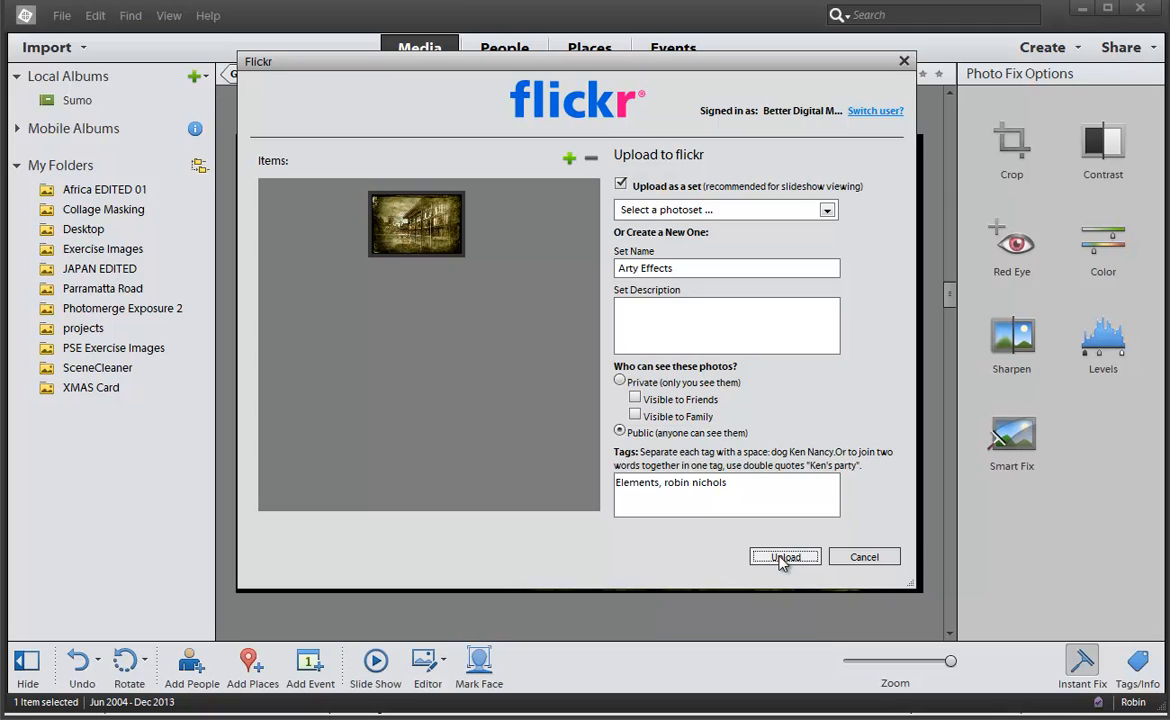